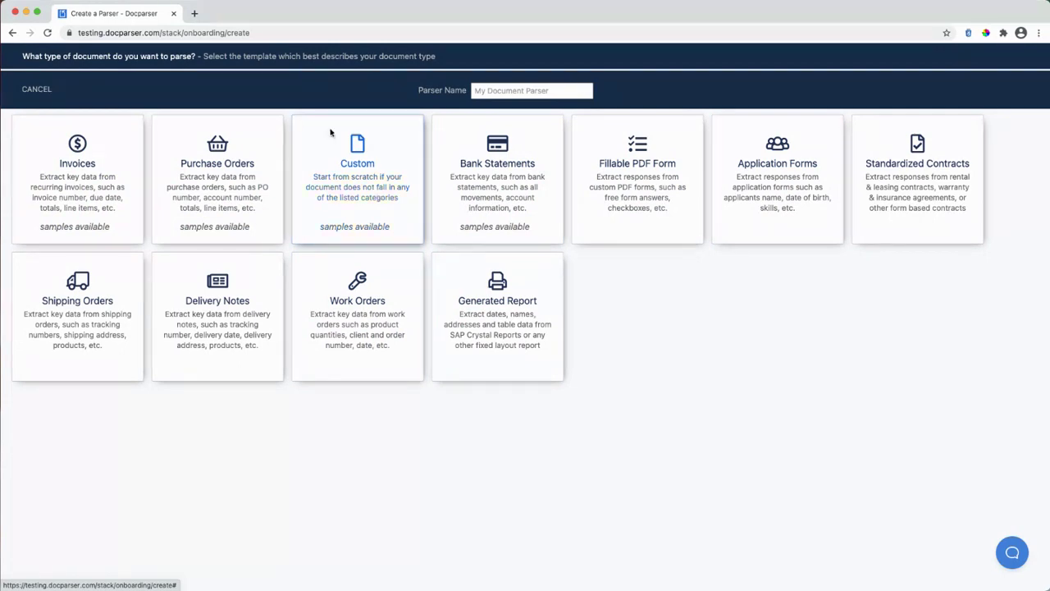
- Create a parser from the Invoices template, upload Invoice # 78521.pdf and Invoice # 633451.pdf as samples, and continue past the introductory video
click(82, 168)
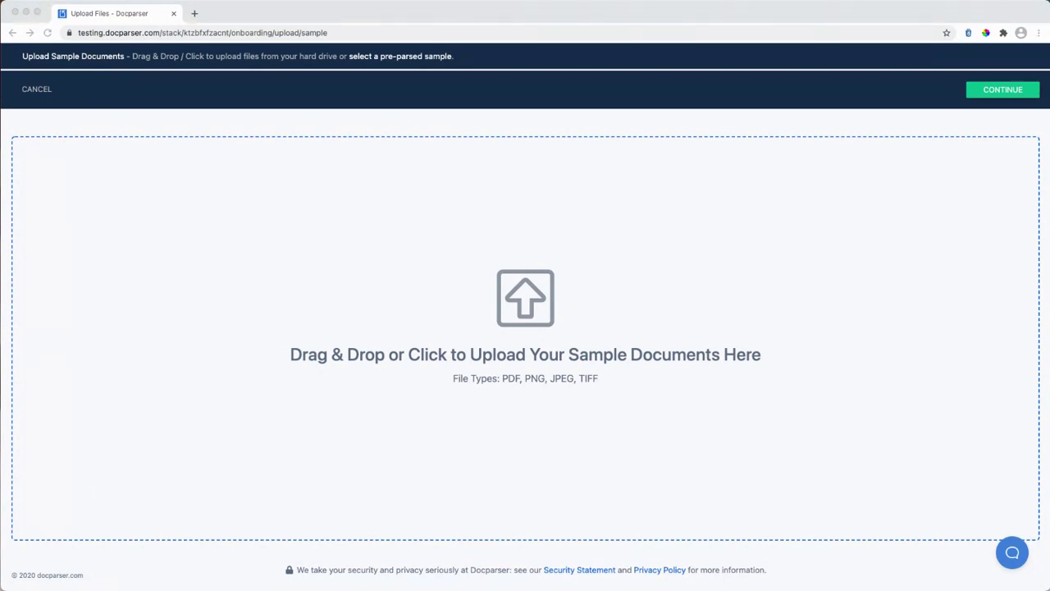
drag(119, 249, 462, 237)
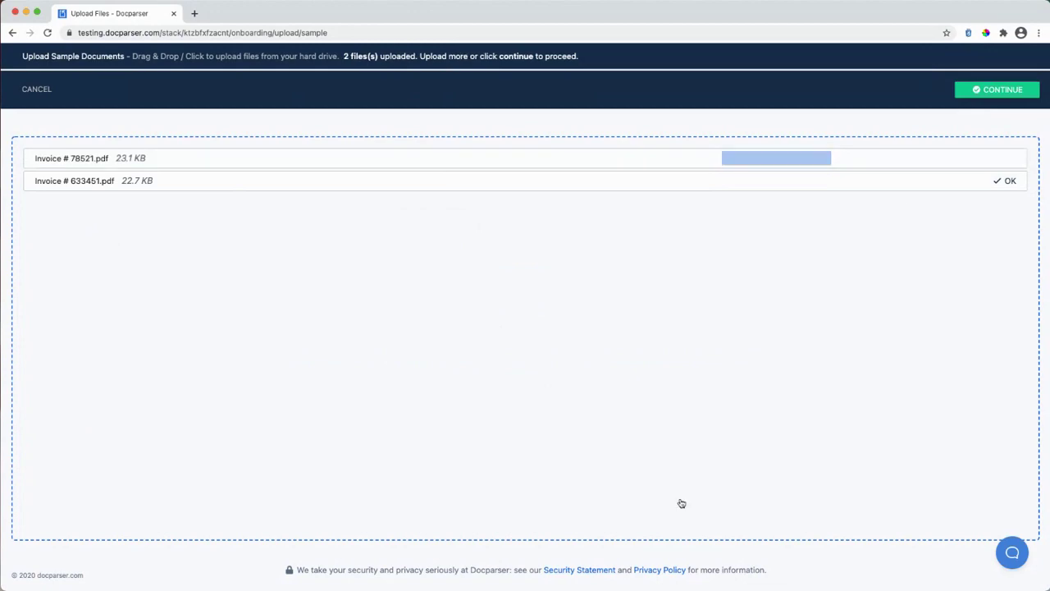
click(991, 92)
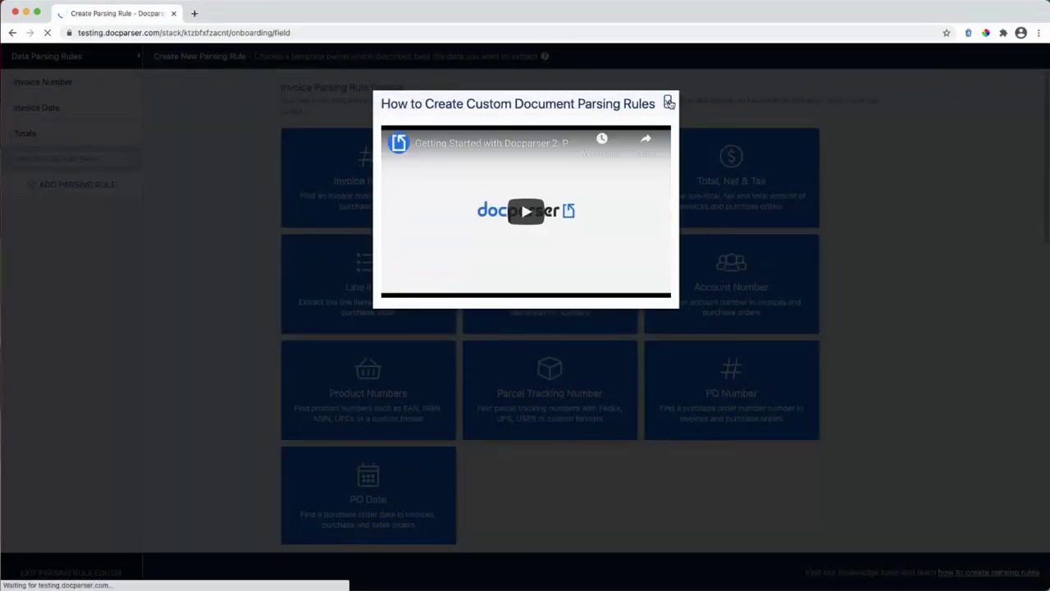
click(669, 102)
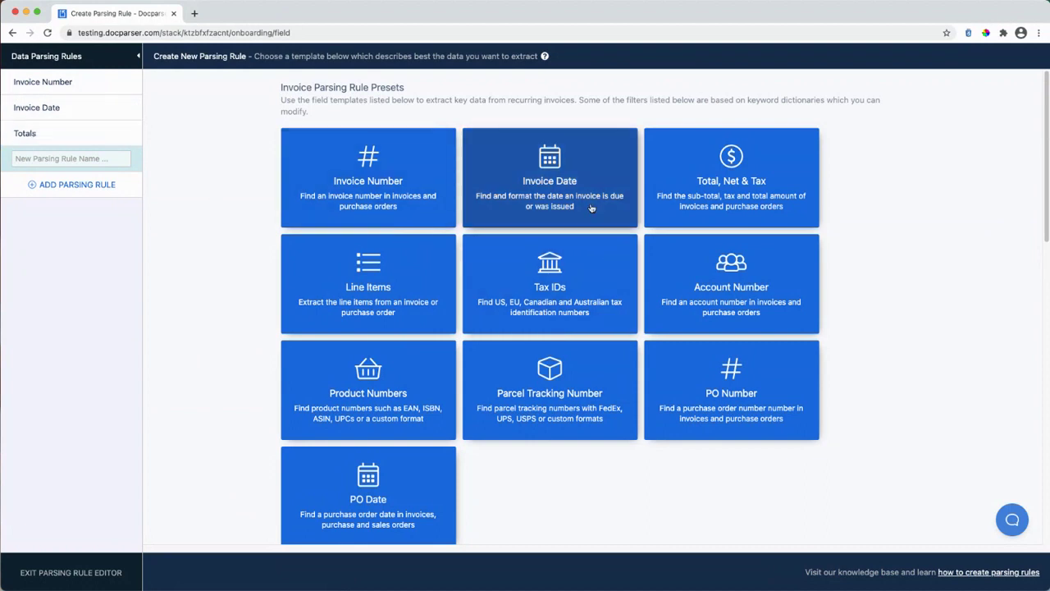
- Open the Invoice Number rule and examine the INVOICE heading and the invoice number in the sample text
click(59, 85)
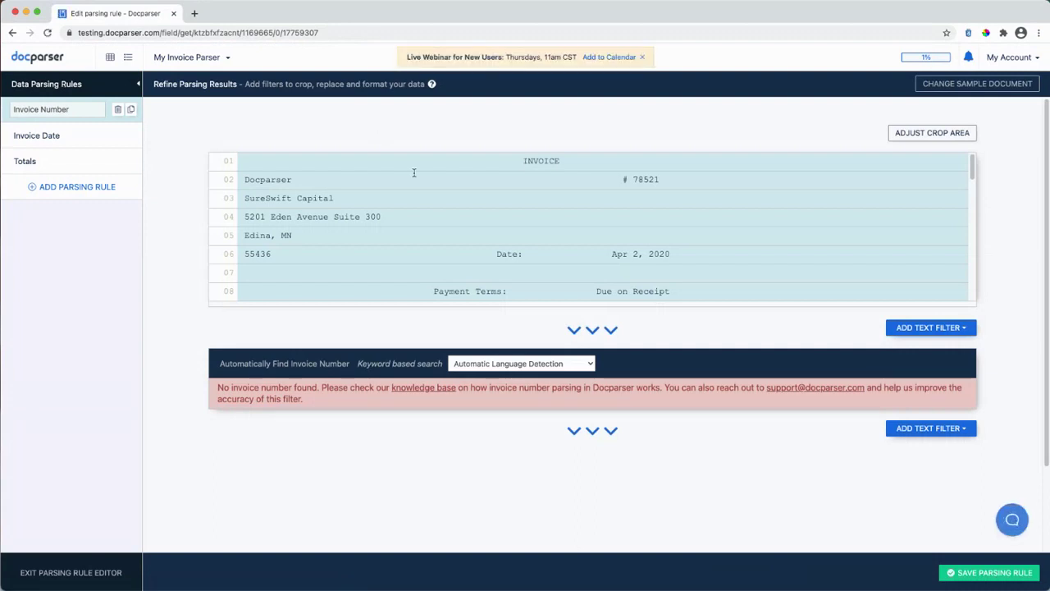
scroll(619, 177, down, 2)
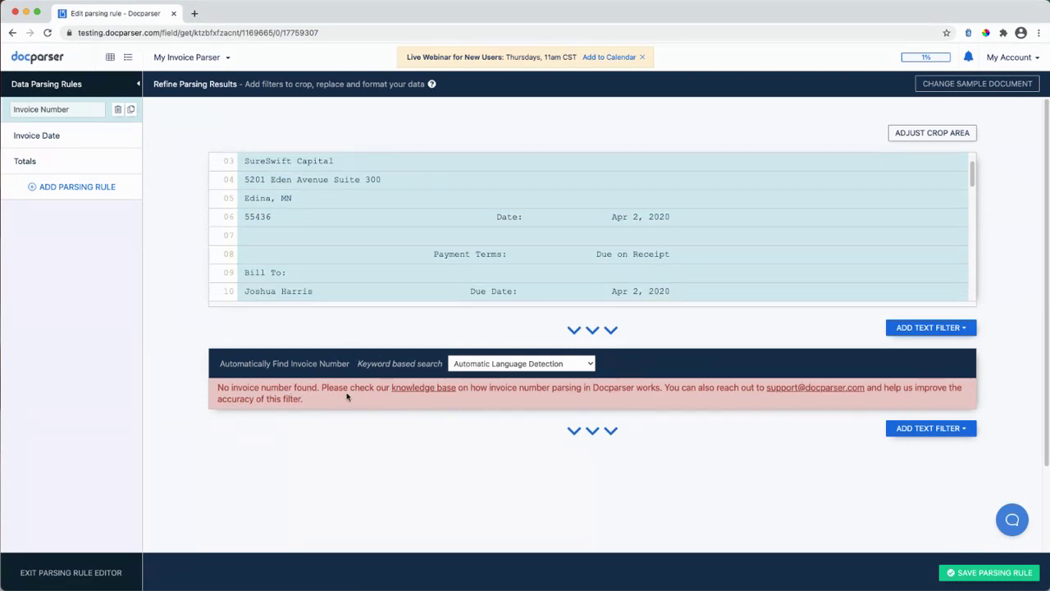
scroll(594, 243, up, 2)
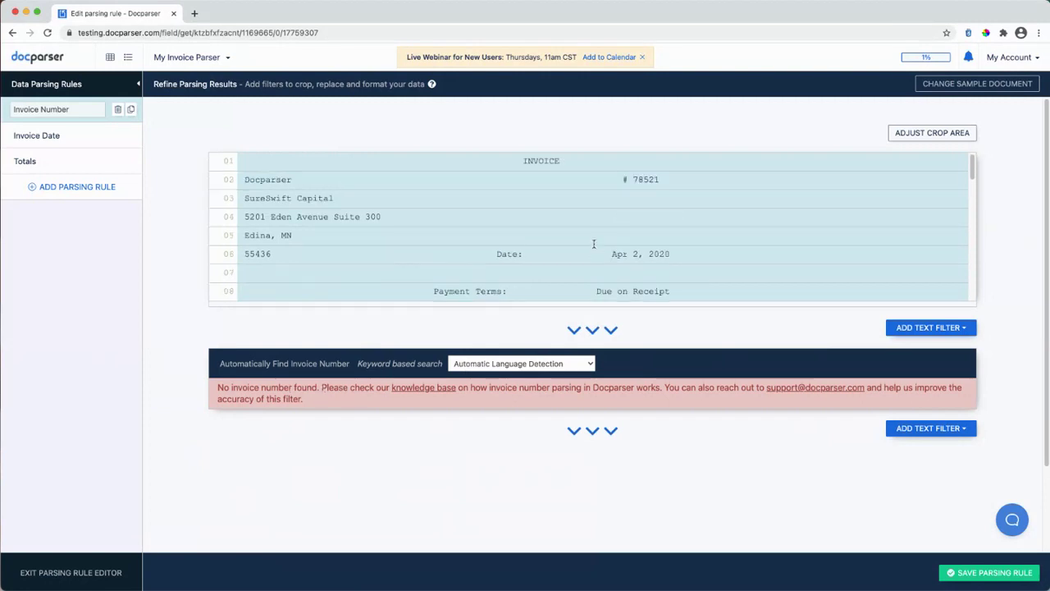
mouse_move(517, 161)
mouse_down()
mouse_move(559, 161)
mouse_move(507, 161)
mouse_up()
click(560, 160)
click(508, 161)
drag(615, 184, 678, 179)
click(639, 181)
drag(648, 179, 664, 179)
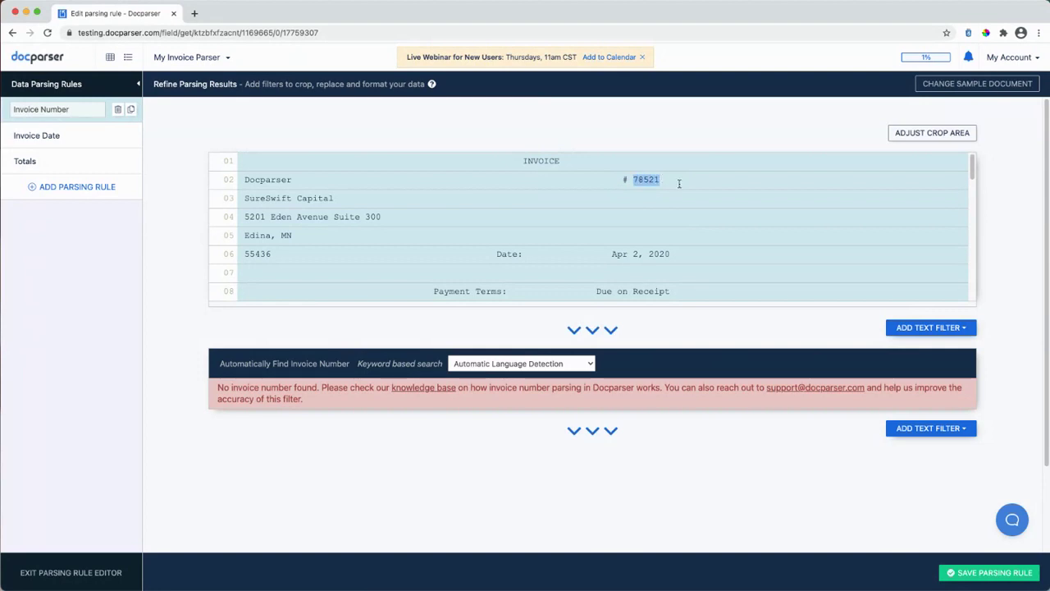
- Set the invoice number keyword search to English and open its keyword dictionary for editing
click(506, 363)
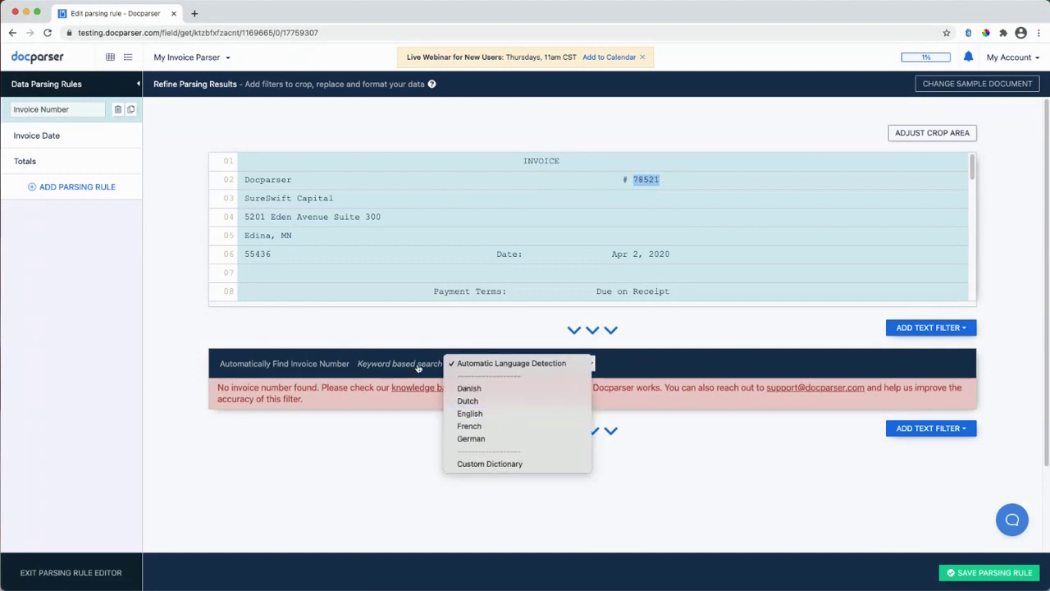
click(484, 415)
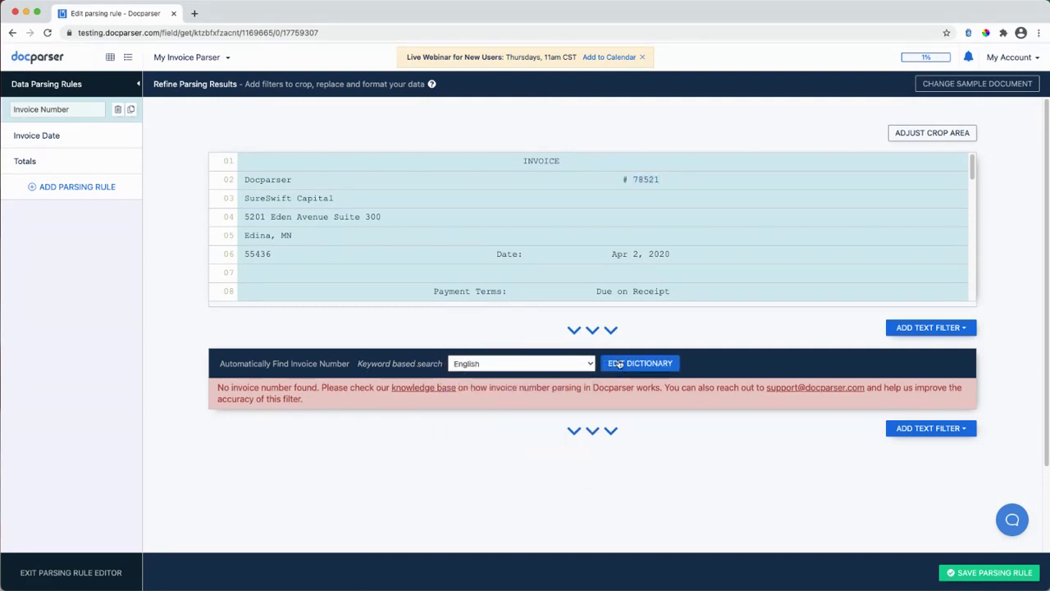
click(653, 366)
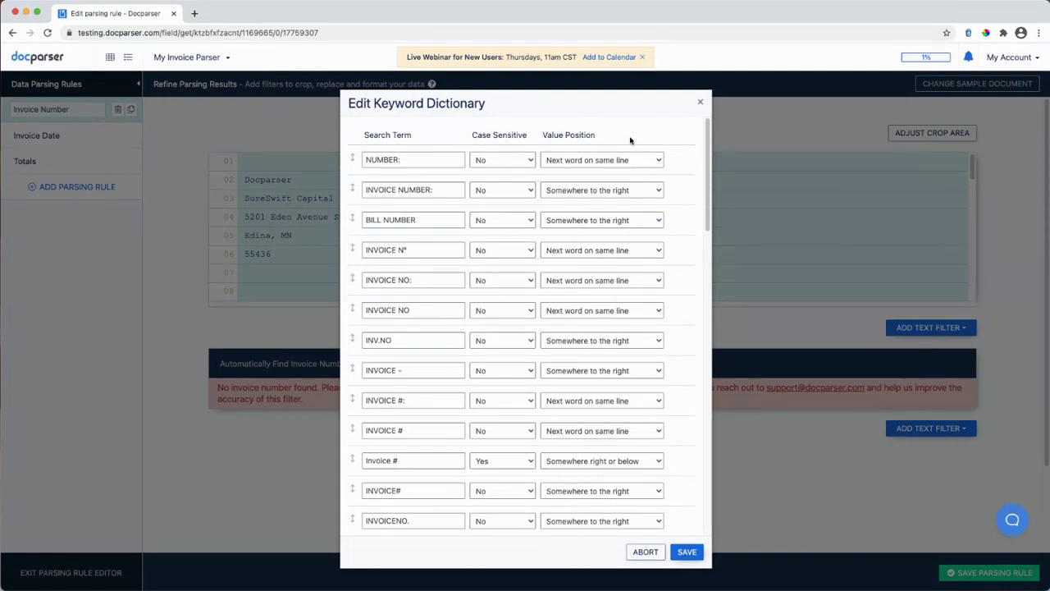
- Set the value position of the INVOICE search term to "Somewhere right or below" and save the keyword dictionary
scroll(704, 197, down, 3)
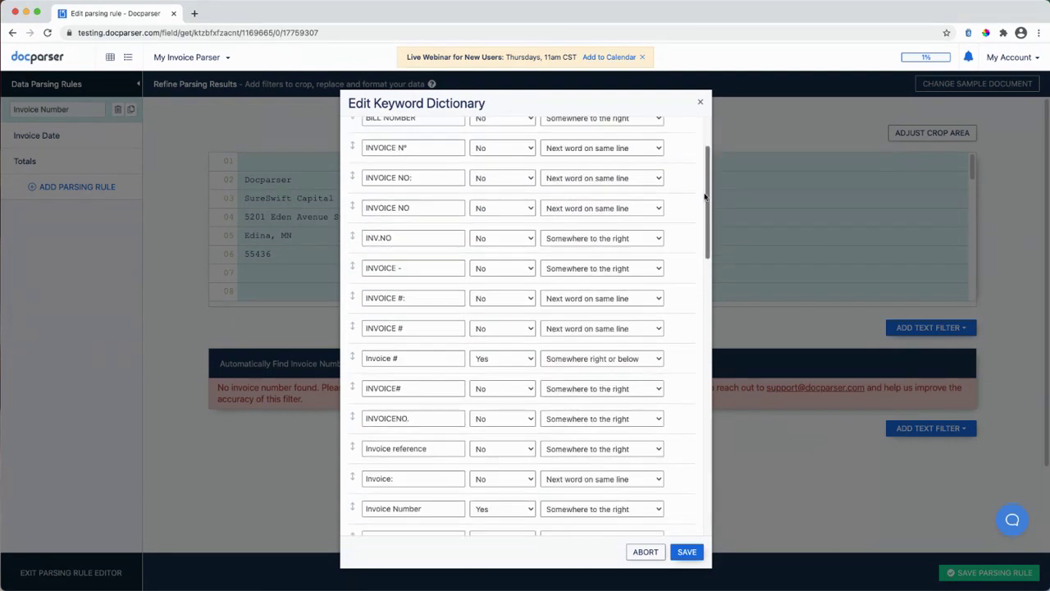
scroll(704, 197, down, 10)
scroll(692, 340, down, 5)
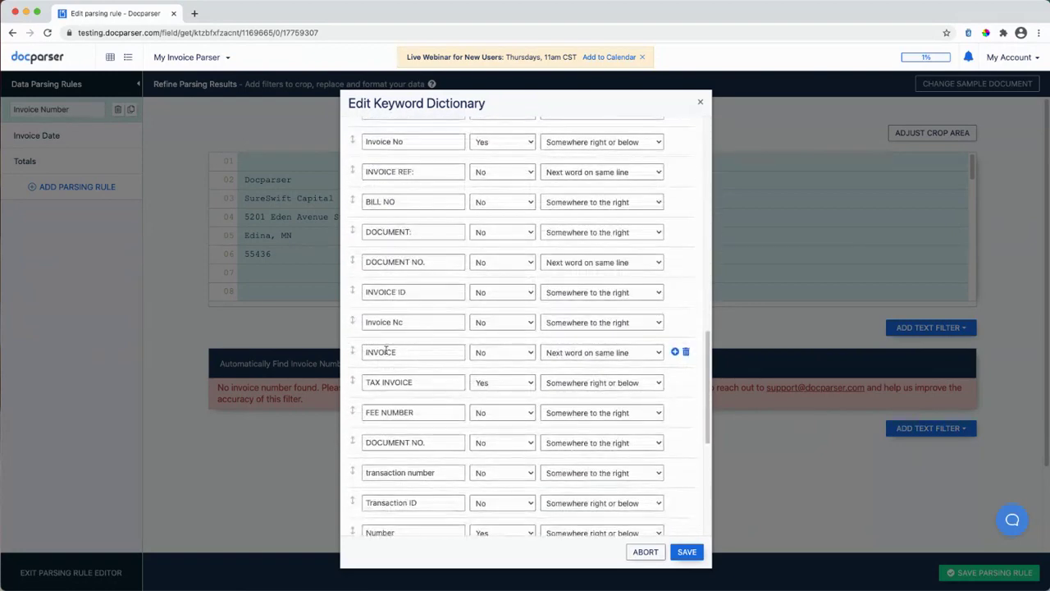
click(588, 359)
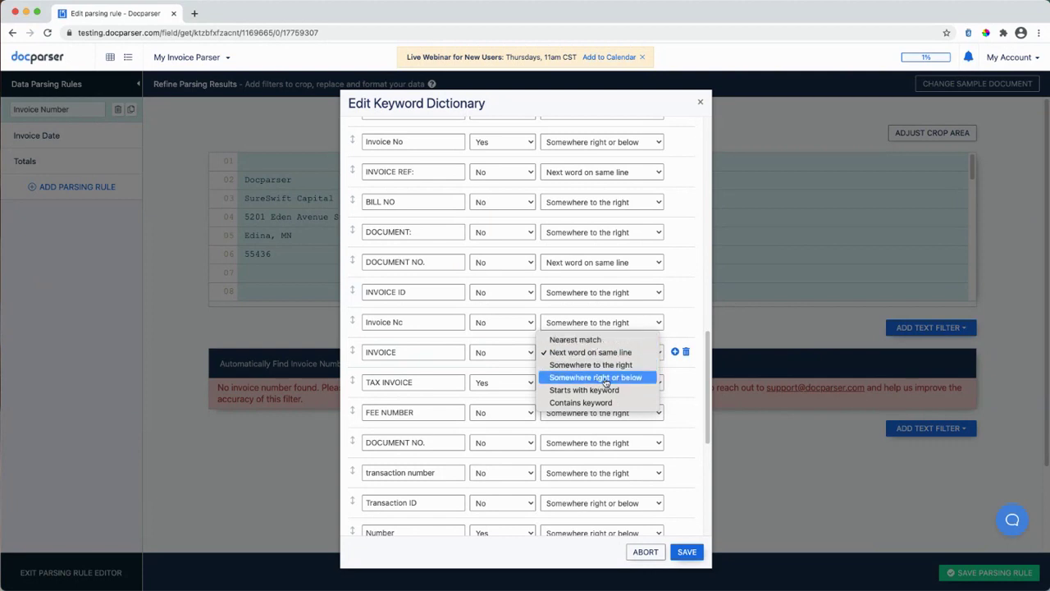
click(605, 379)
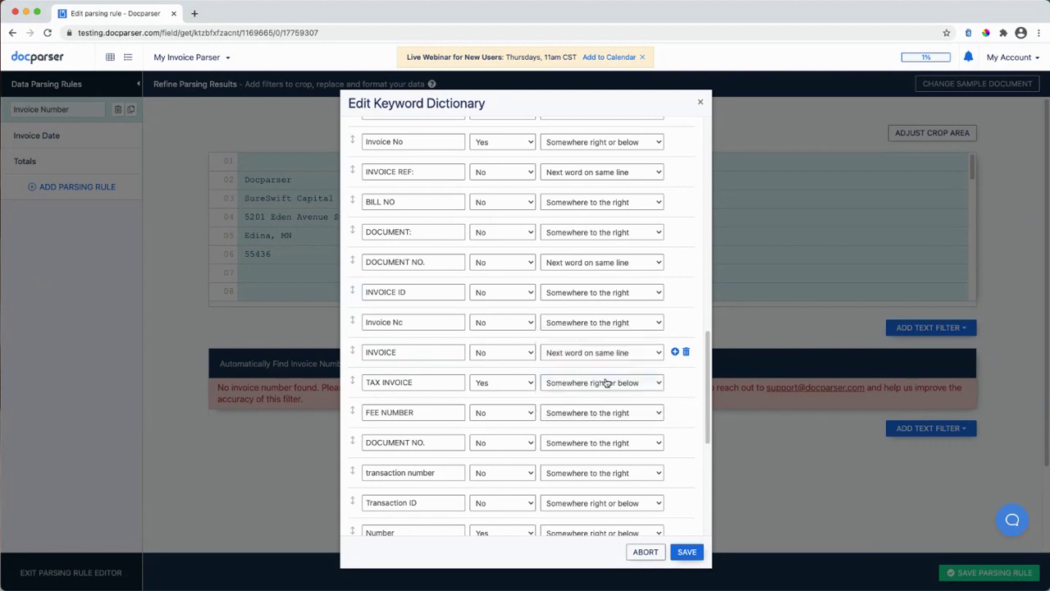
click(687, 552)
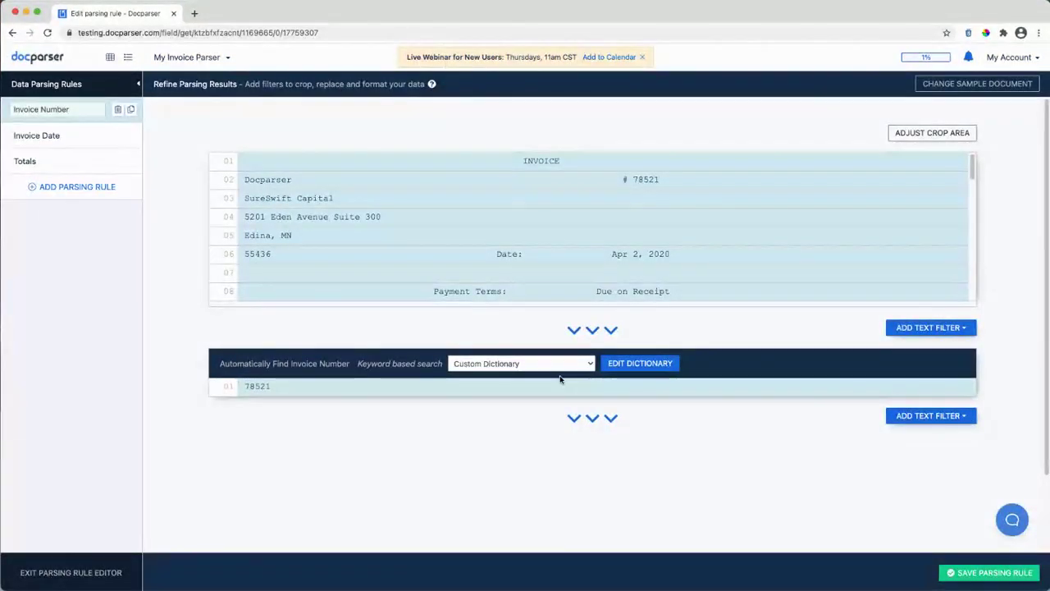
click(640, 364)
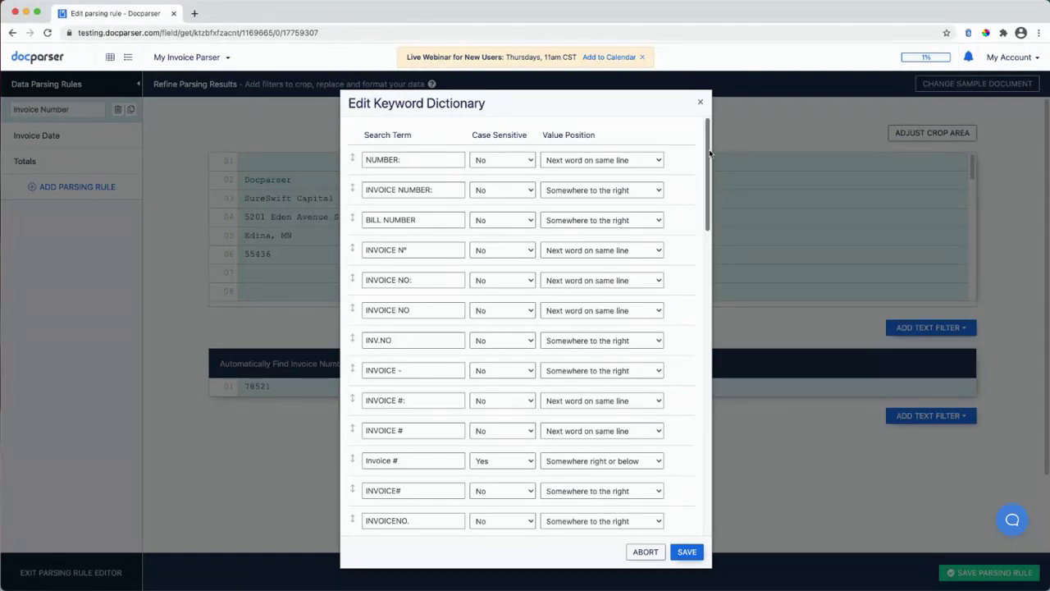
drag(711, 154, 696, 458)
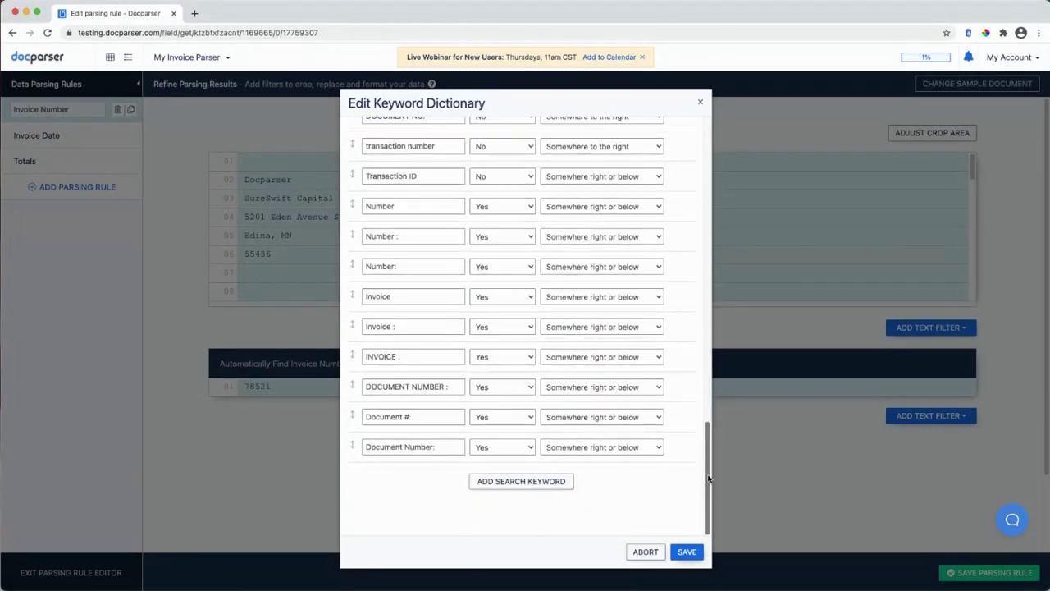
click(517, 483)
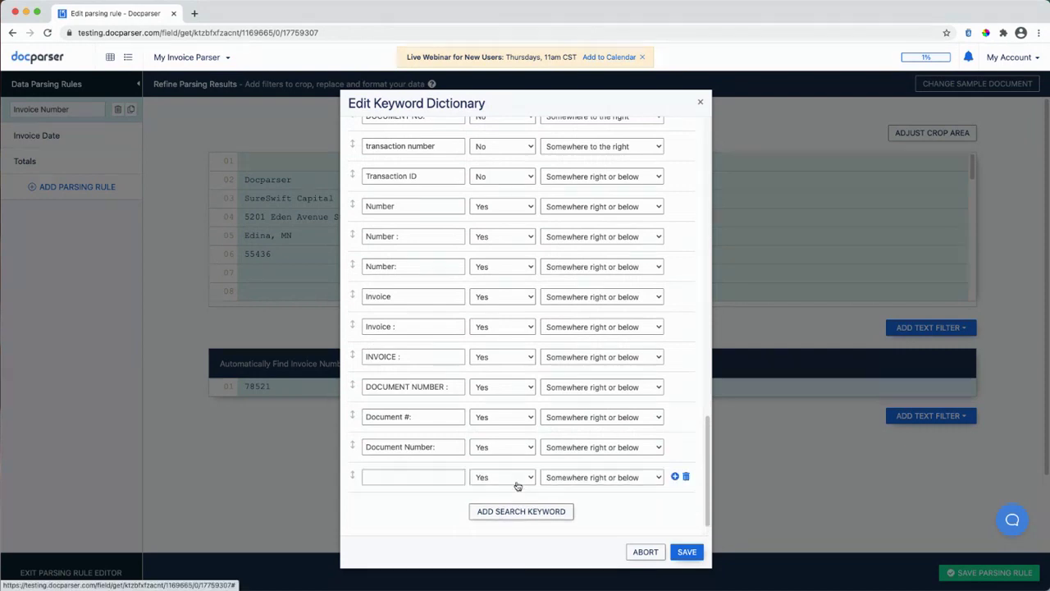
click(366, 474)
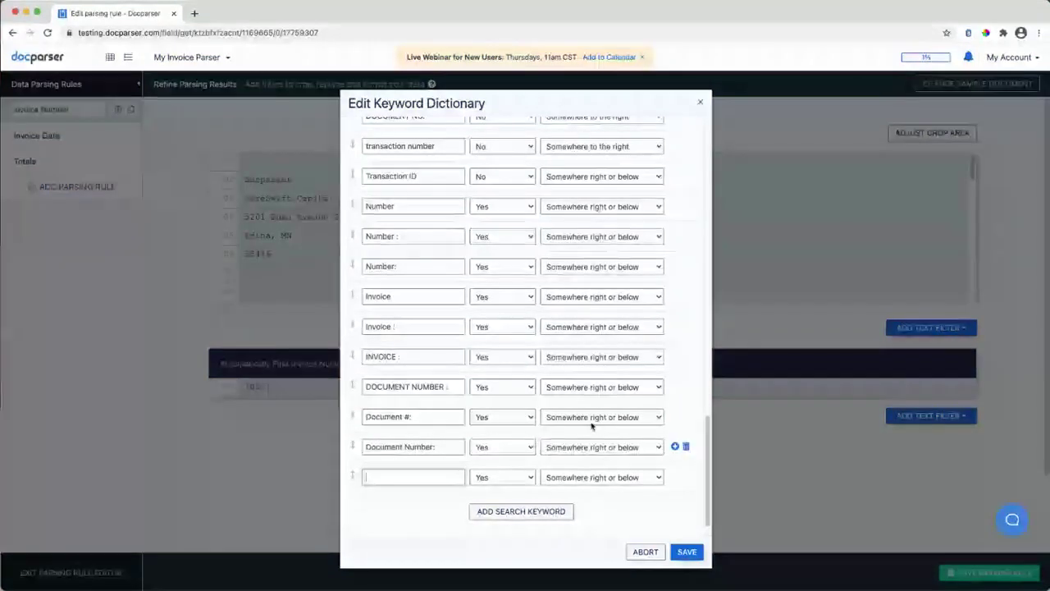
click(700, 102)
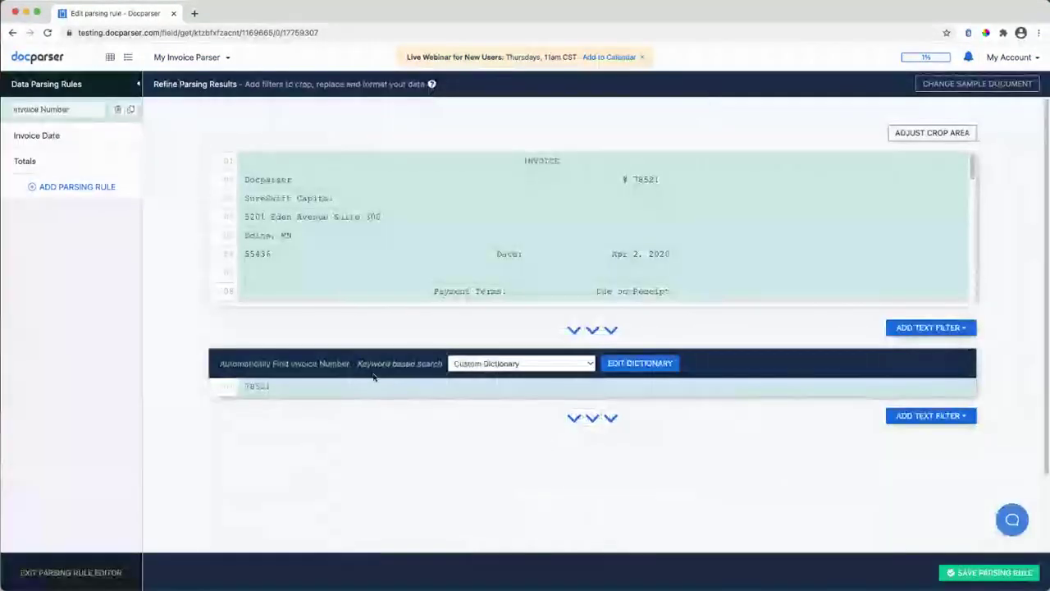
- Save the Invoice Number parsing rule, stay in the rule editor, and open the Invoice Date rule
click(976, 580)
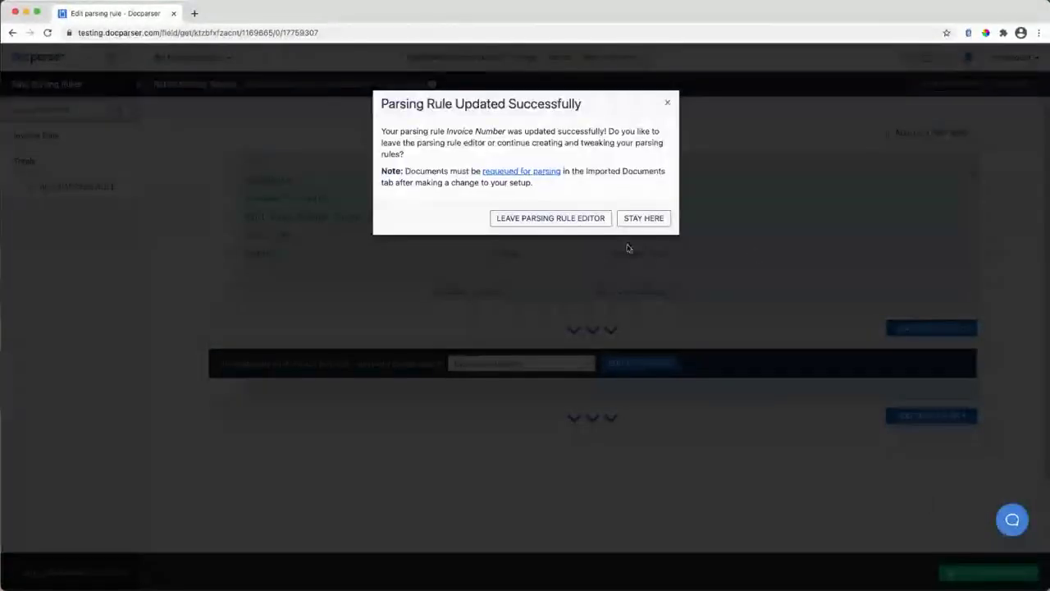
click(640, 221)
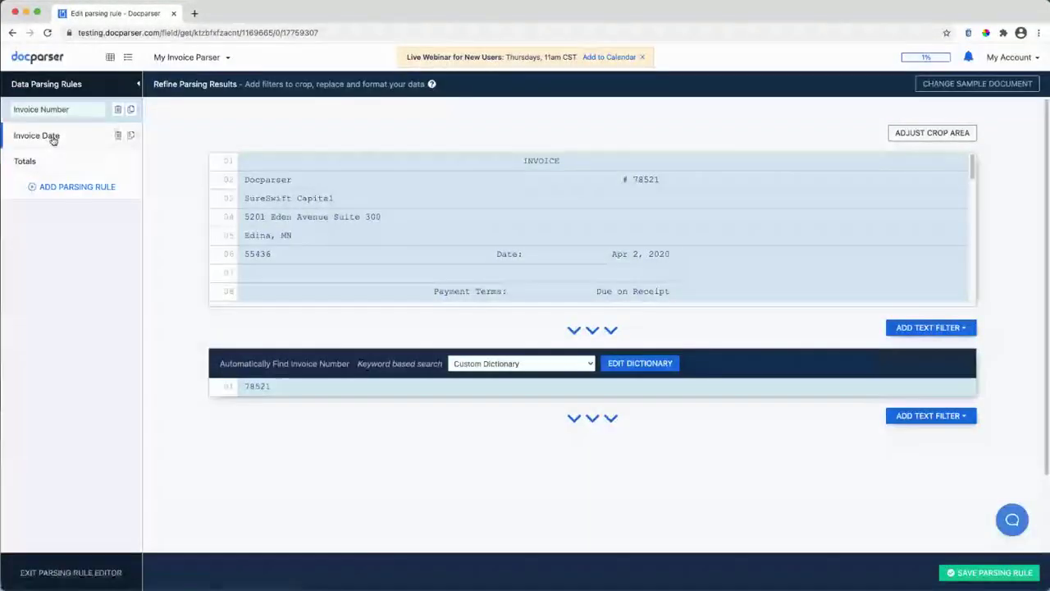
click(52, 138)
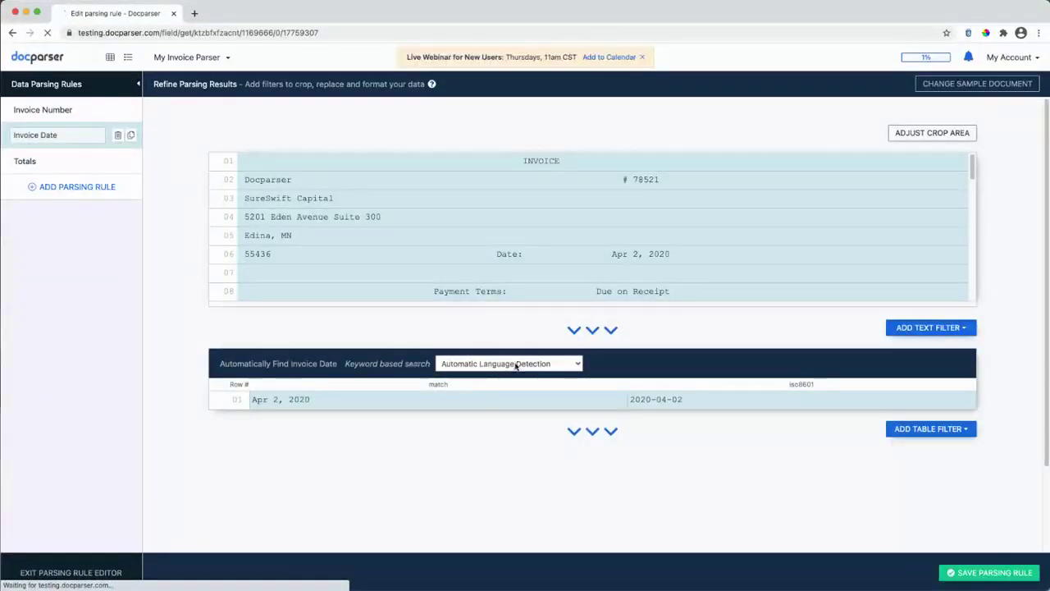
scroll(566, 234, down, 1)
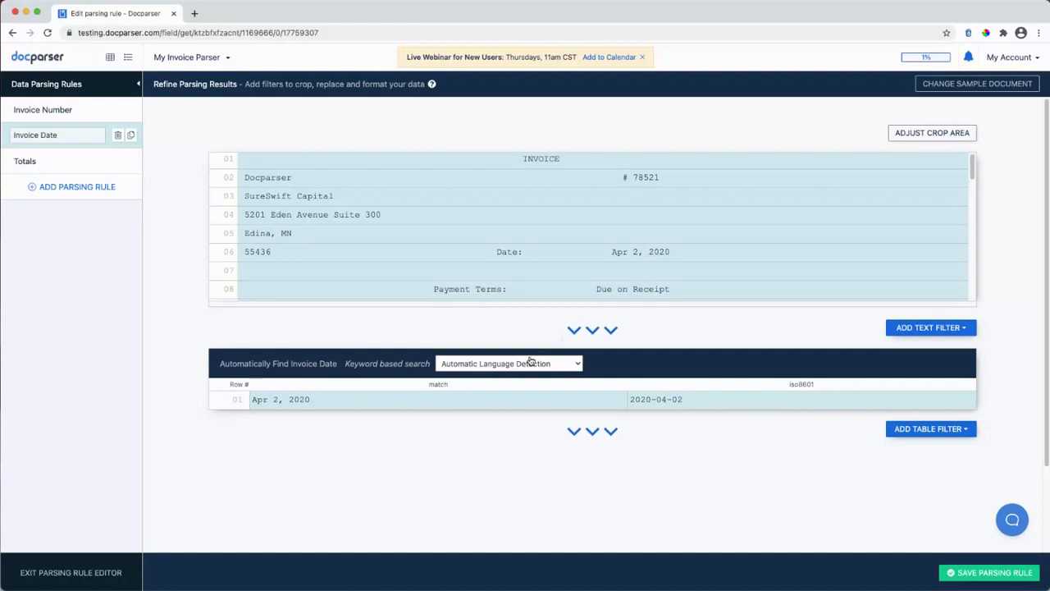
- Set the invoice date keyword search to English and review the search terms in its dictionary without editing them
click(499, 366)
click(479, 414)
click(628, 364)
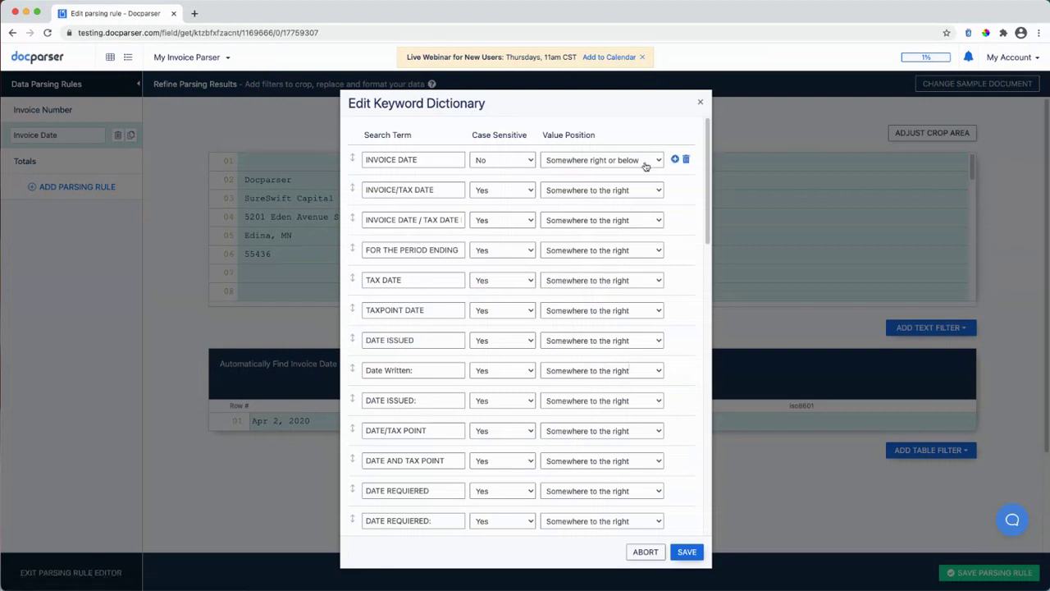
scroll(715, 371, down, 10)
scroll(715, 371, down, 7)
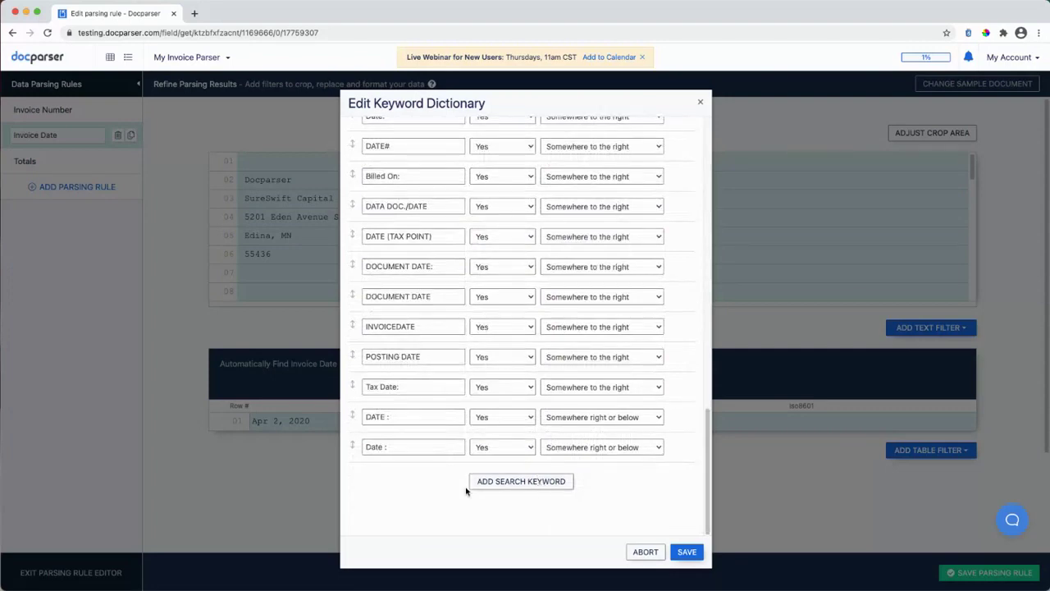
click(700, 104)
- Open the Totals rule and examine the subtotal, tax, shipping and total lines in the sample text
click(53, 161)
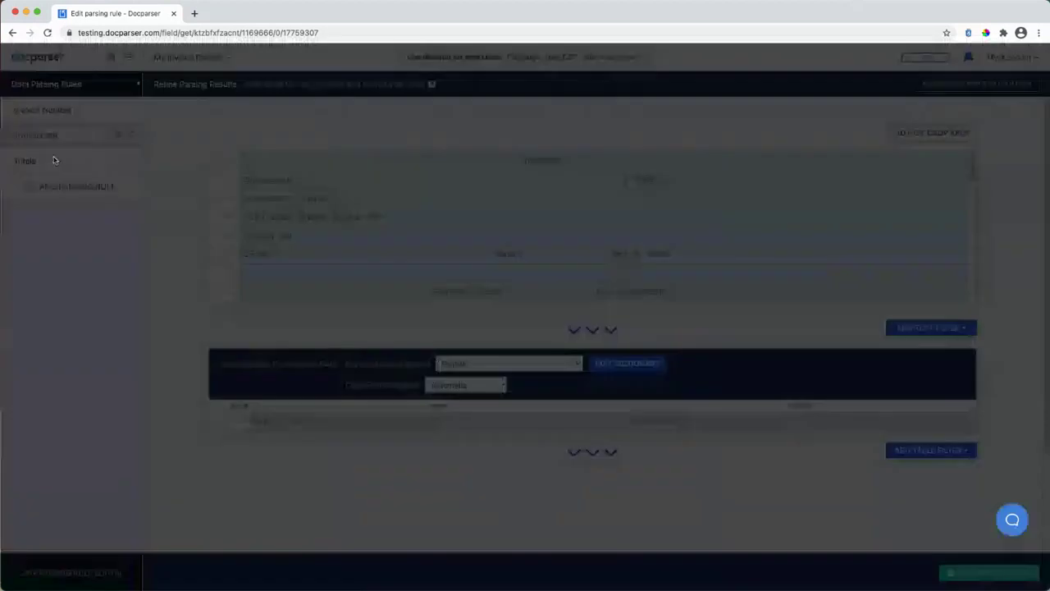
click(537, 148)
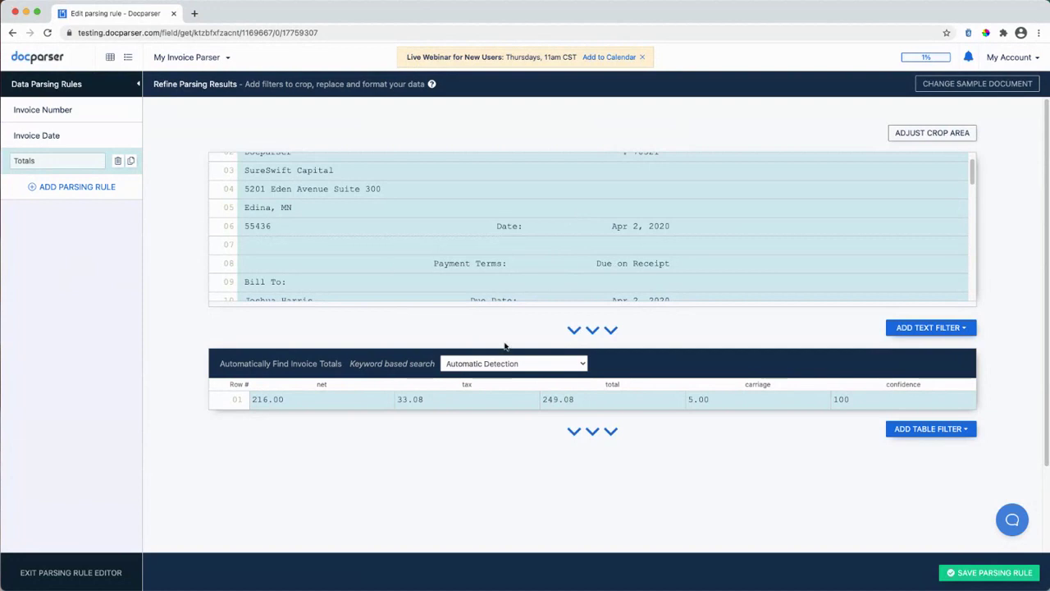
scroll(718, 224, down, 8)
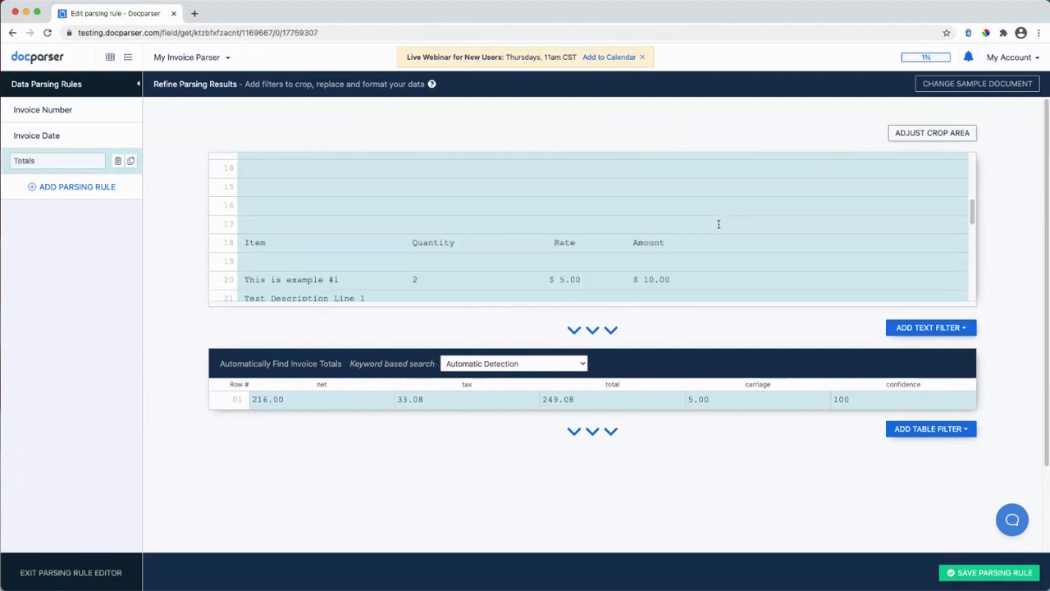
scroll(718, 224, down, 5)
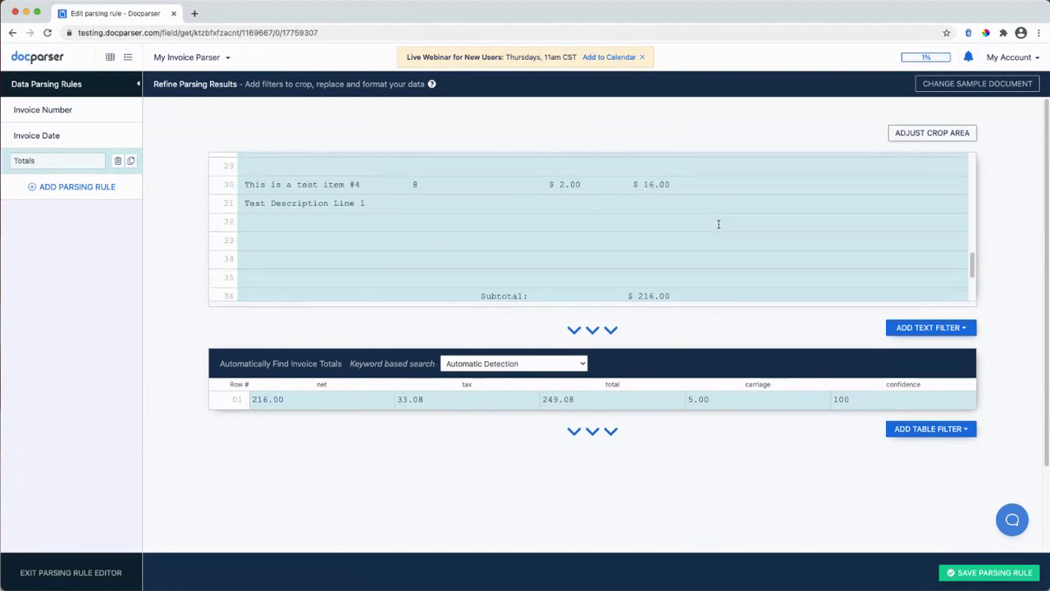
scroll(718, 224, down, 2)
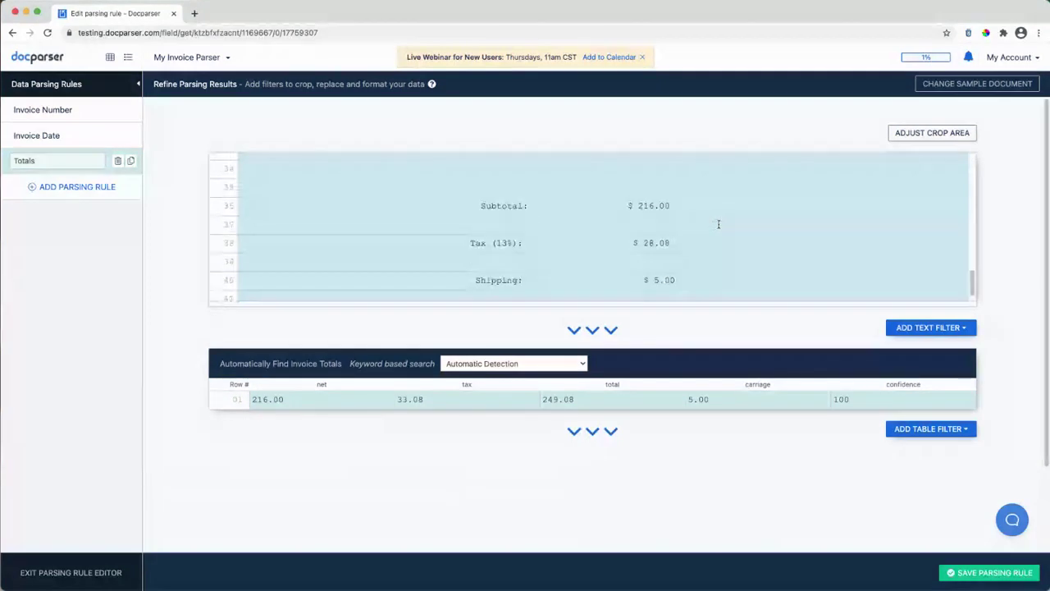
triple_click(491, 206)
scroll(496, 262, down, 1)
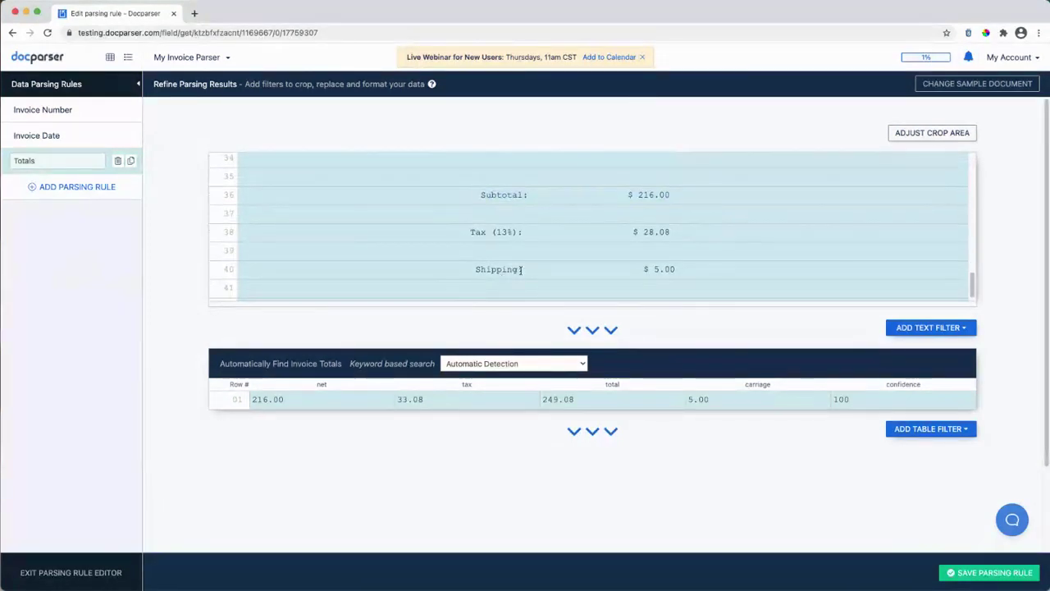
scroll(520, 270, down, 2)
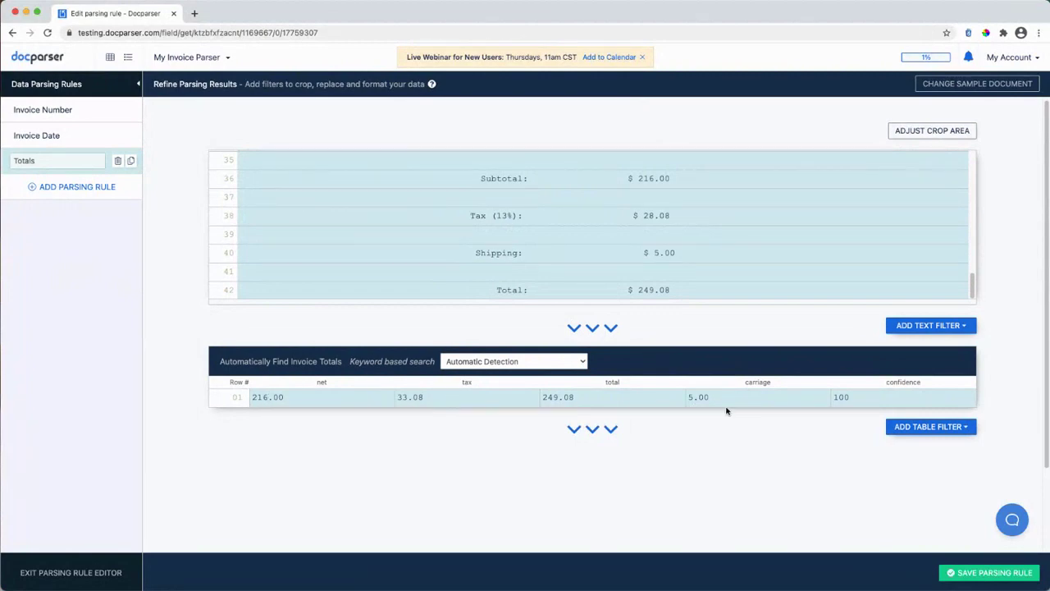
- Set the totals keyword search to English and review the field options and search keywords in its dictionary without editing them
click(476, 367)
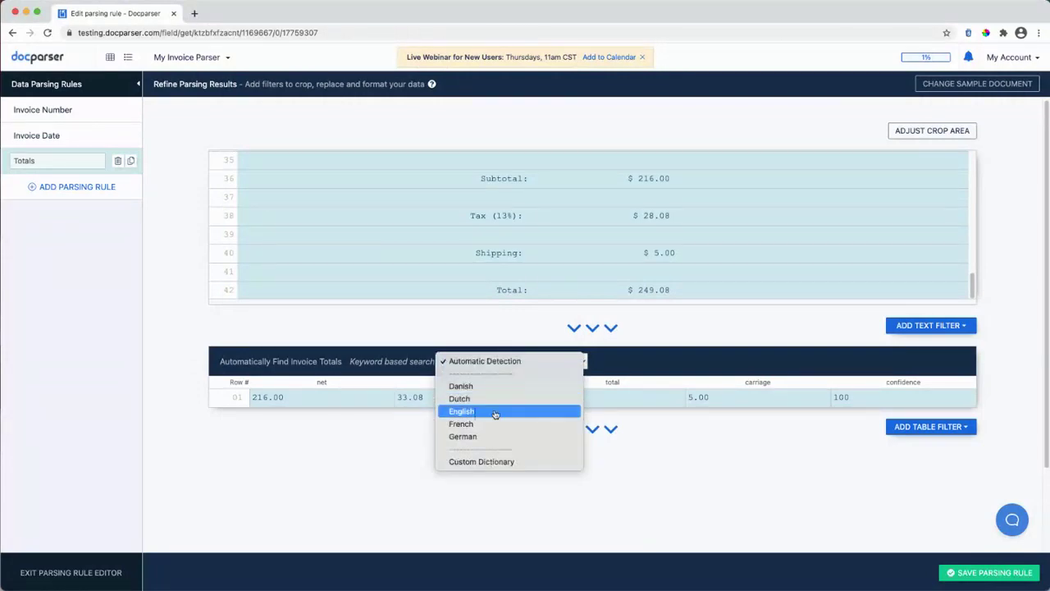
click(479, 414)
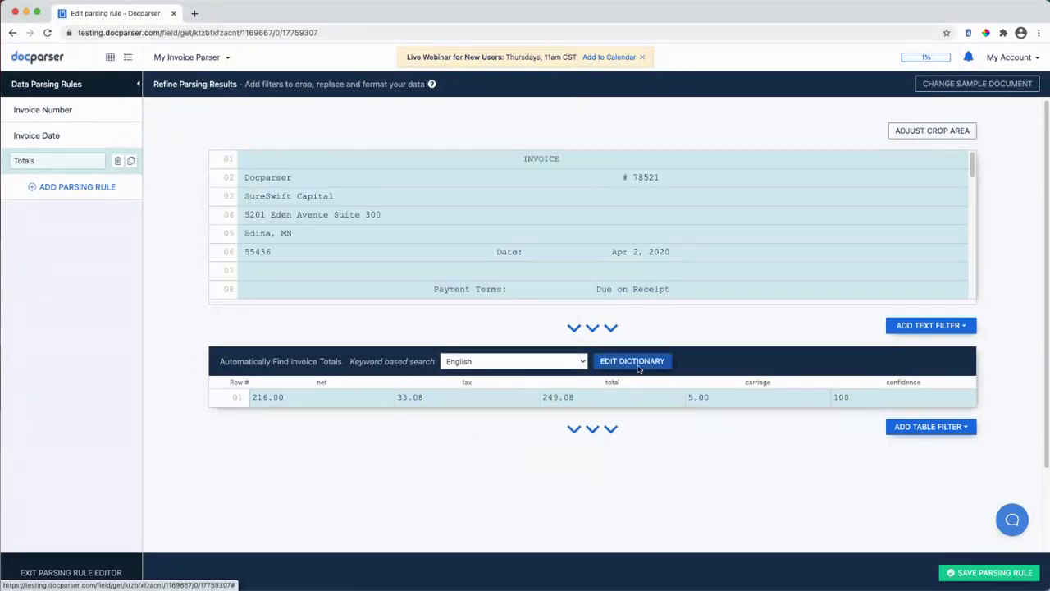
click(633, 361)
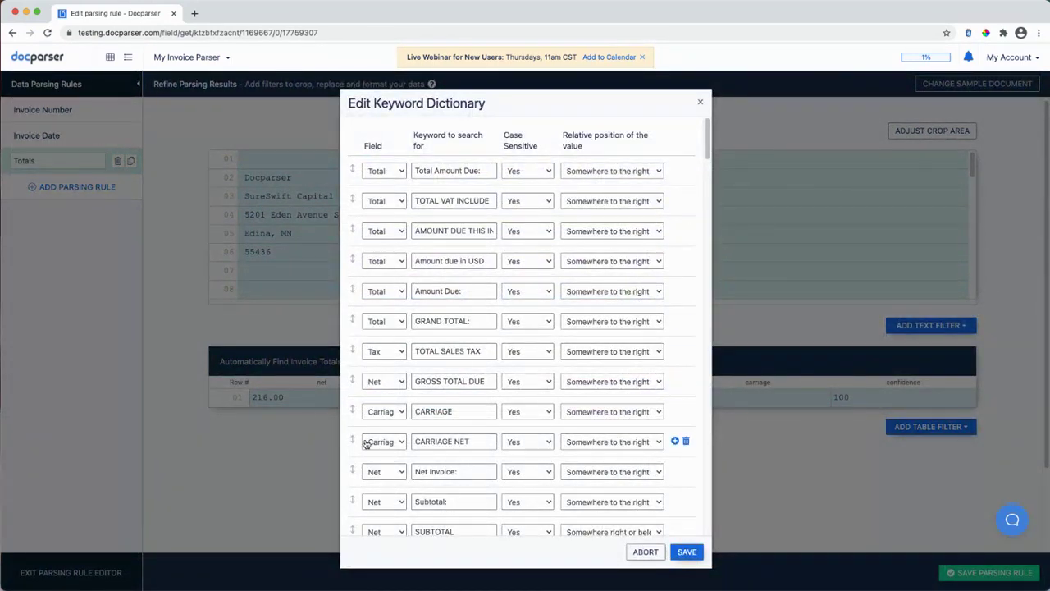
click(390, 176)
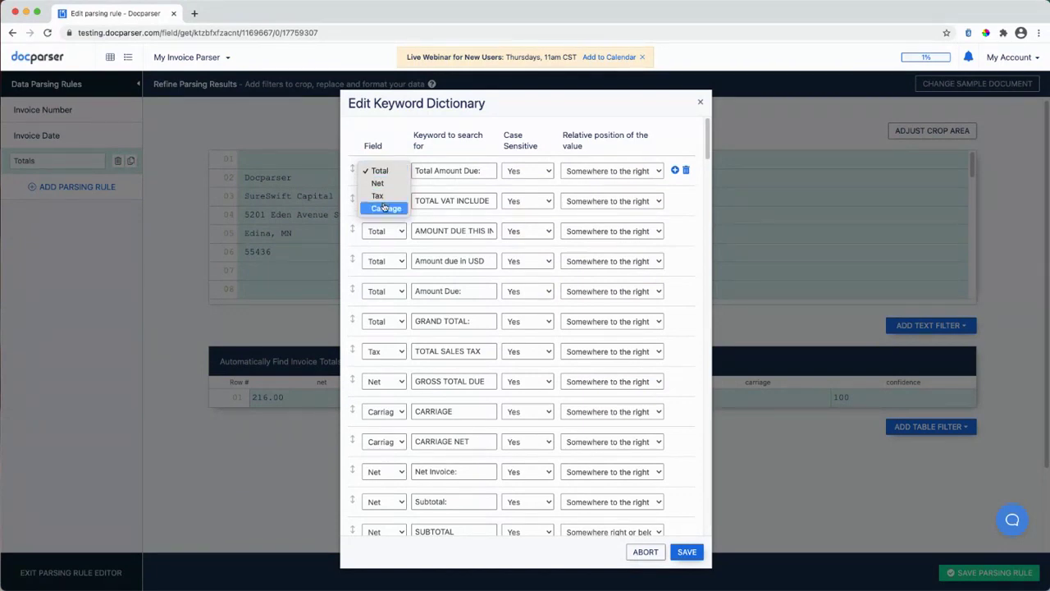
click(446, 162)
drag(706, 141, 708, 512)
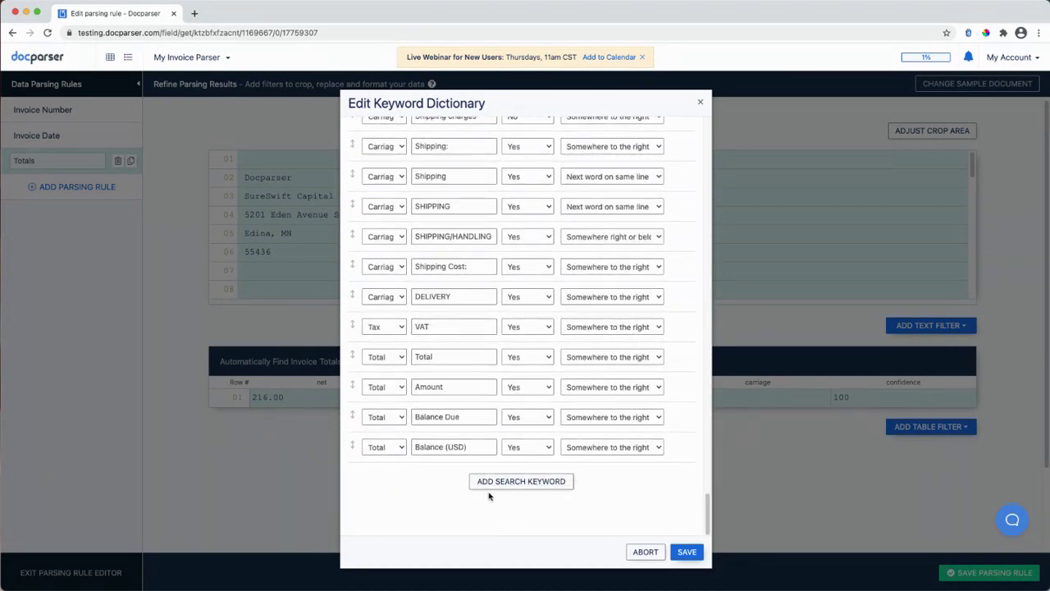
click(701, 102)
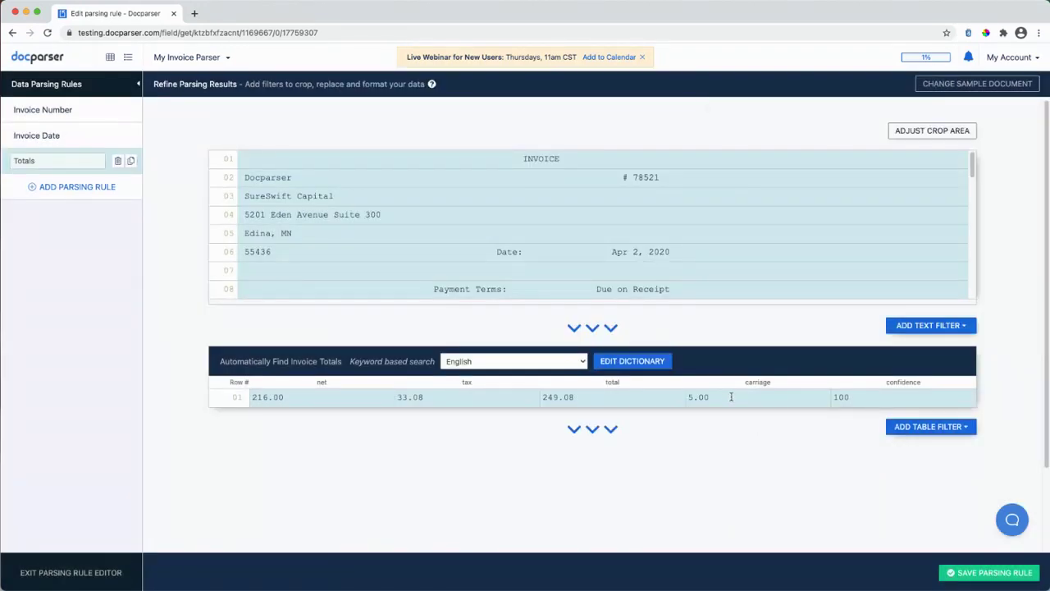
- Check the confidence value in the totals result, save the Totals parsing rule, and stay in the rule editor
drag(852, 399, 833, 399)
click(844, 401)
mouse_move(834, 397)
mouse_down()
mouse_move(860, 397)
mouse_move(835, 398)
mouse_up()
click(846, 399)
click(869, 397)
click(958, 572)
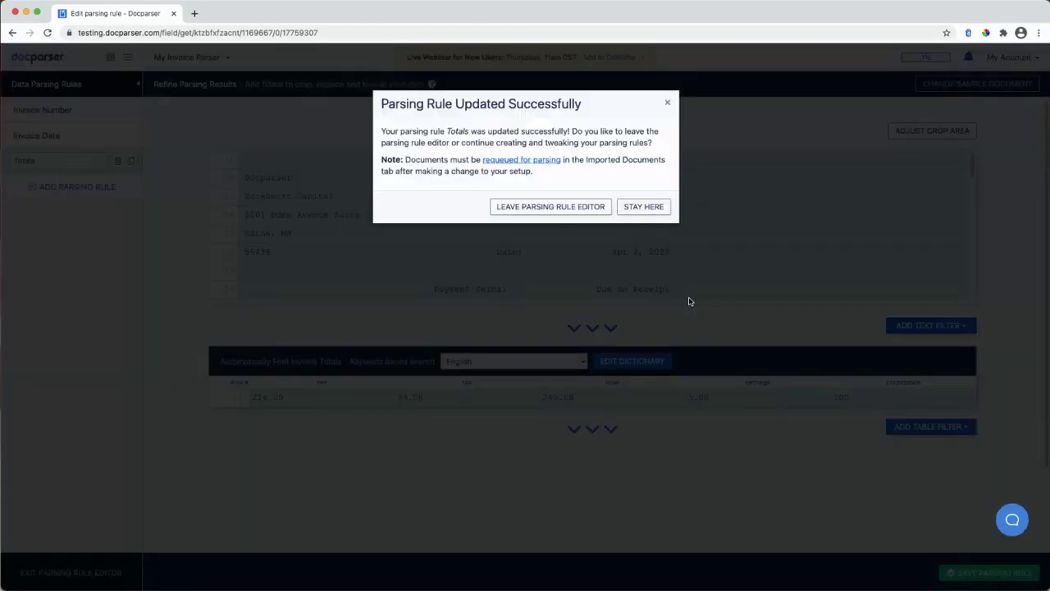
click(633, 206)
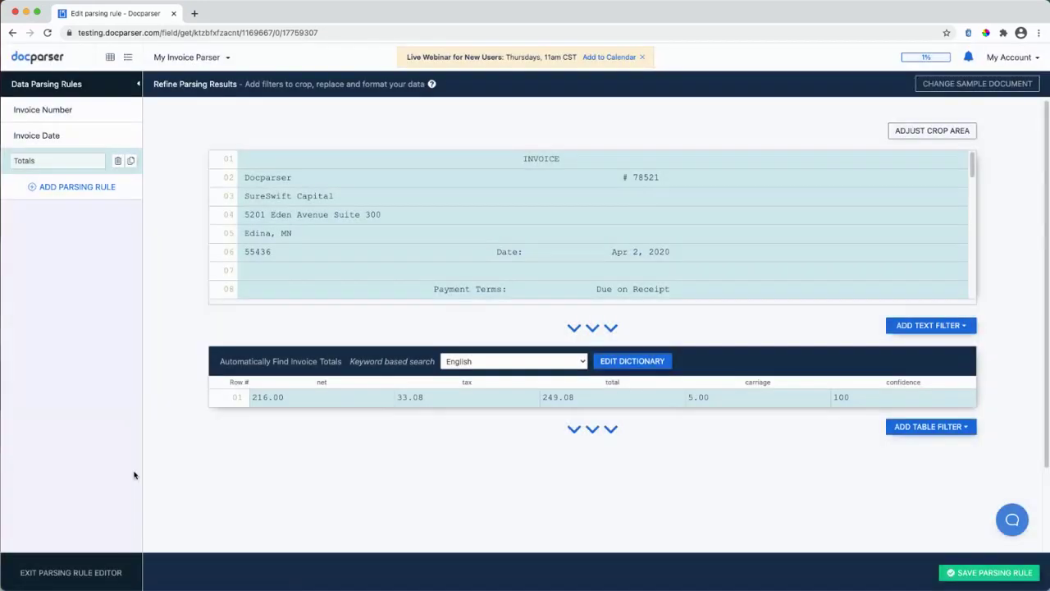
- Add a new parsing rule based on the generic Text Fixed Position preset
click(75, 188)
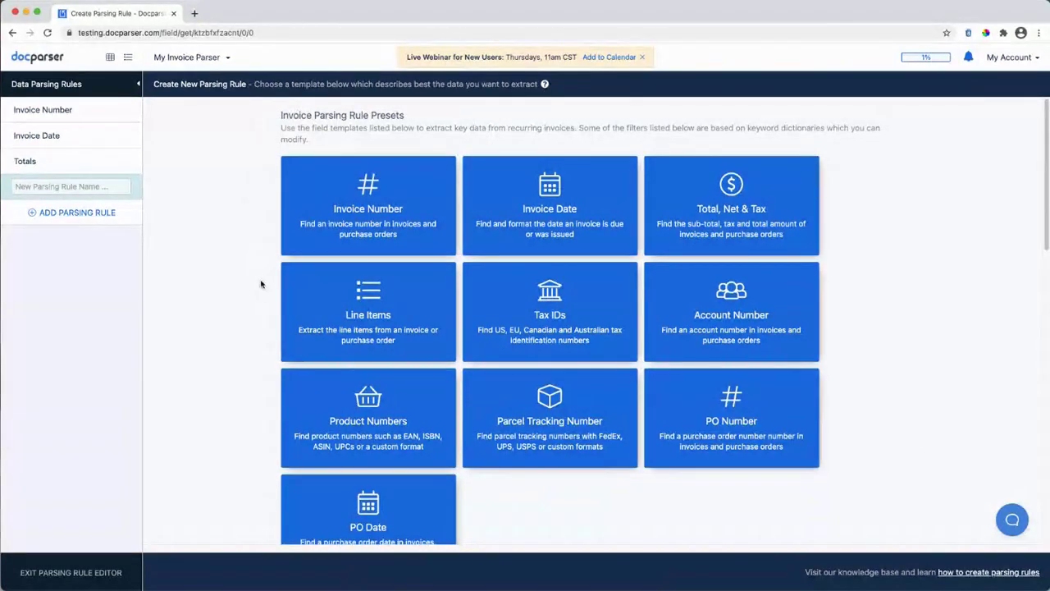
scroll(826, 232, down, 5)
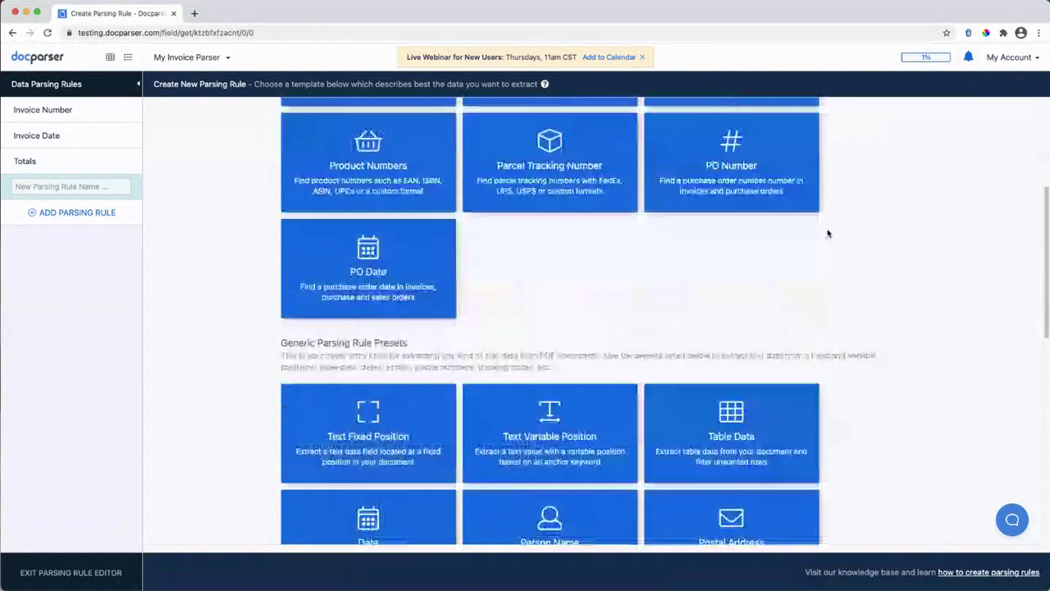
scroll(827, 234, down, 2)
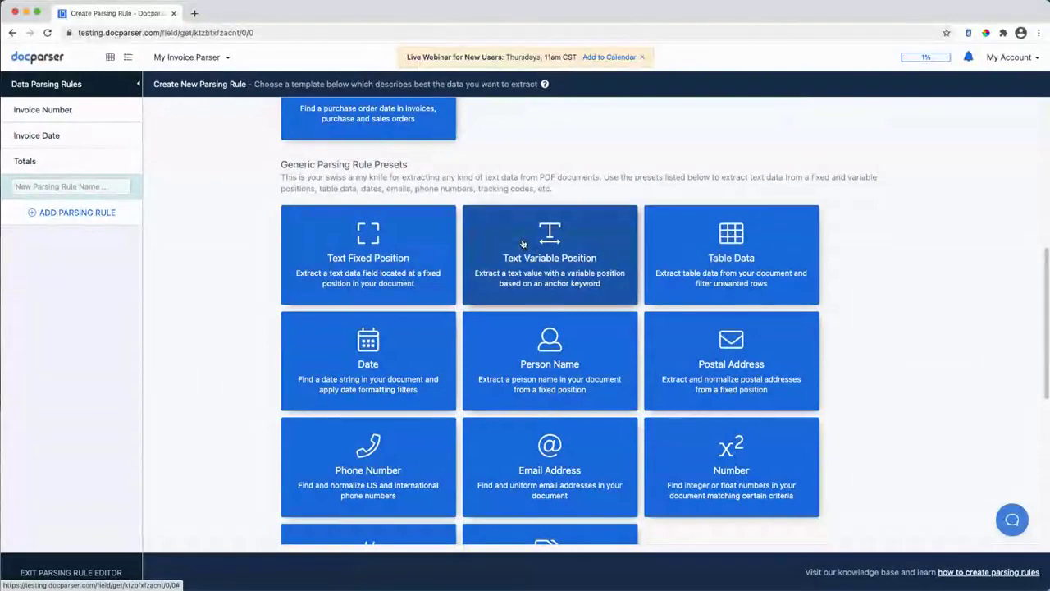
click(366, 240)
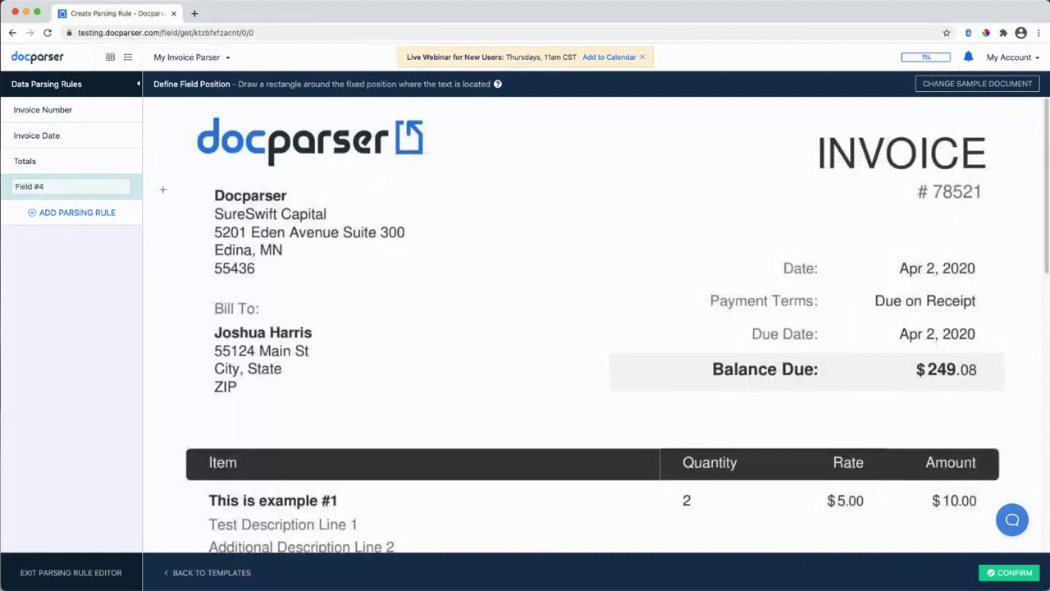
- Draw a field rectangle on the sample invoice and place it over the sender's company name and address block
drag(175, 176, 486, 290)
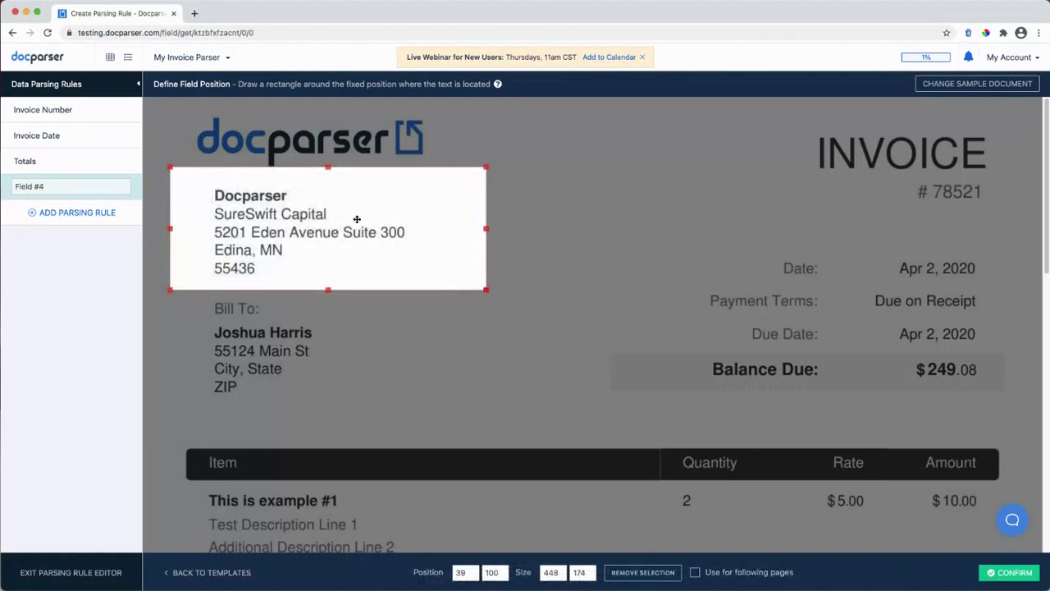
mouse_move(358, 218)
mouse_down()
mouse_move(380, 333)
mouse_move(399, 229)
mouse_up()
drag(596, 257, 845, 345)
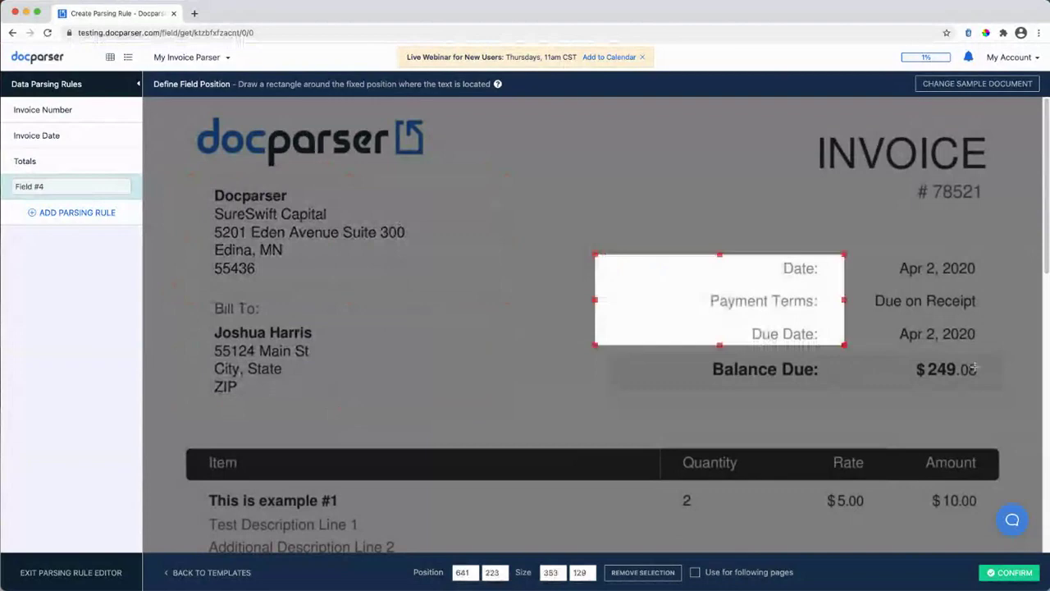
drag(975, 368, 1031, 365)
drag(861, 323, 417, 241)
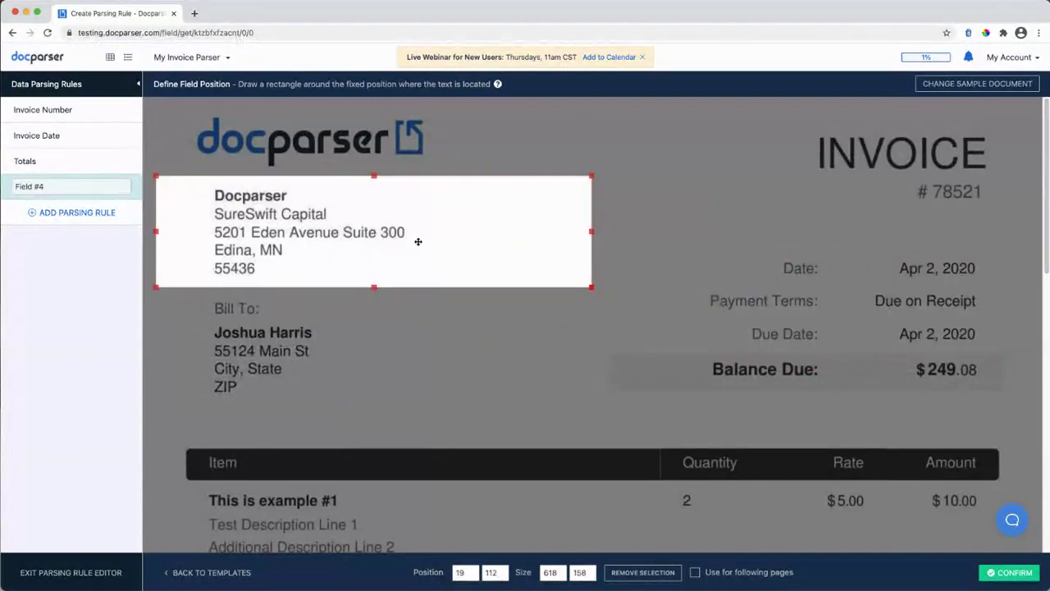
- Fit the rectangle around the sender block at about 448 by 162 in size, position 56, 113, and confirm the selection
drag(591, 287, 474, 289)
drag(304, 232, 328, 233)
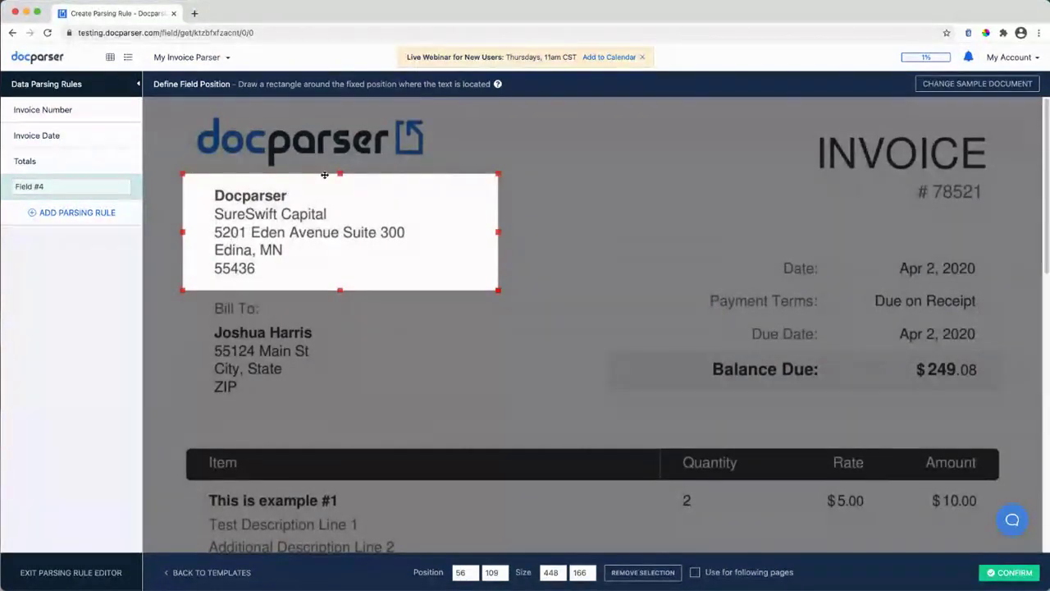
drag(340, 173, 337, 222)
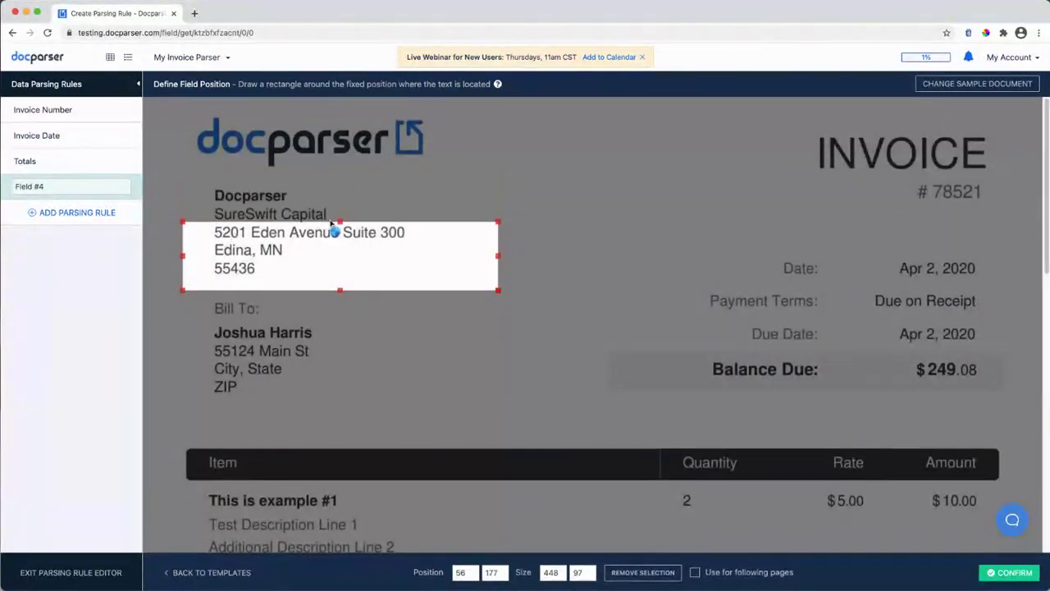
drag(342, 222, 342, 175)
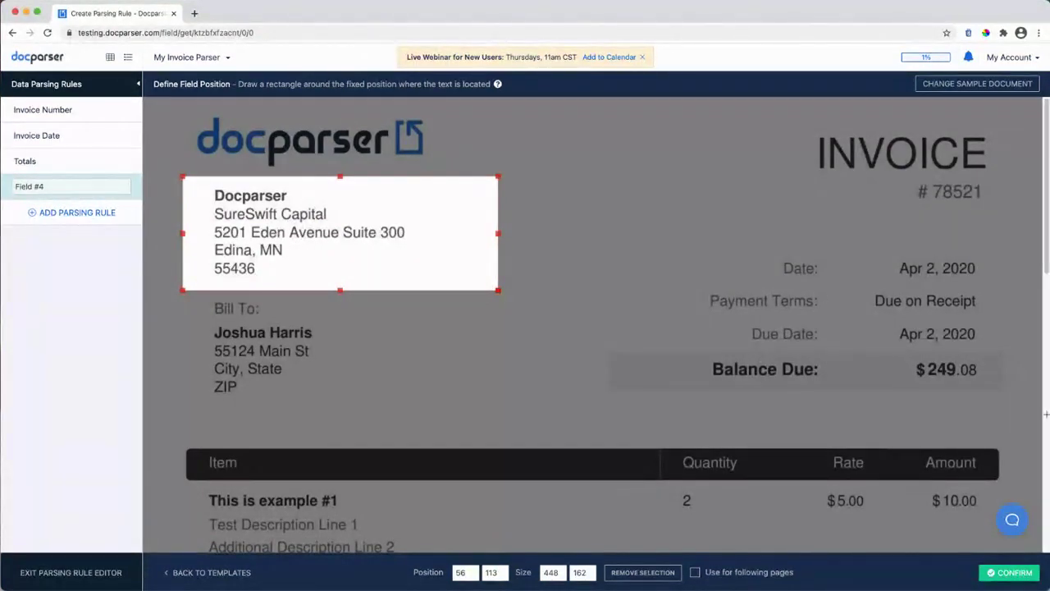
click(1012, 575)
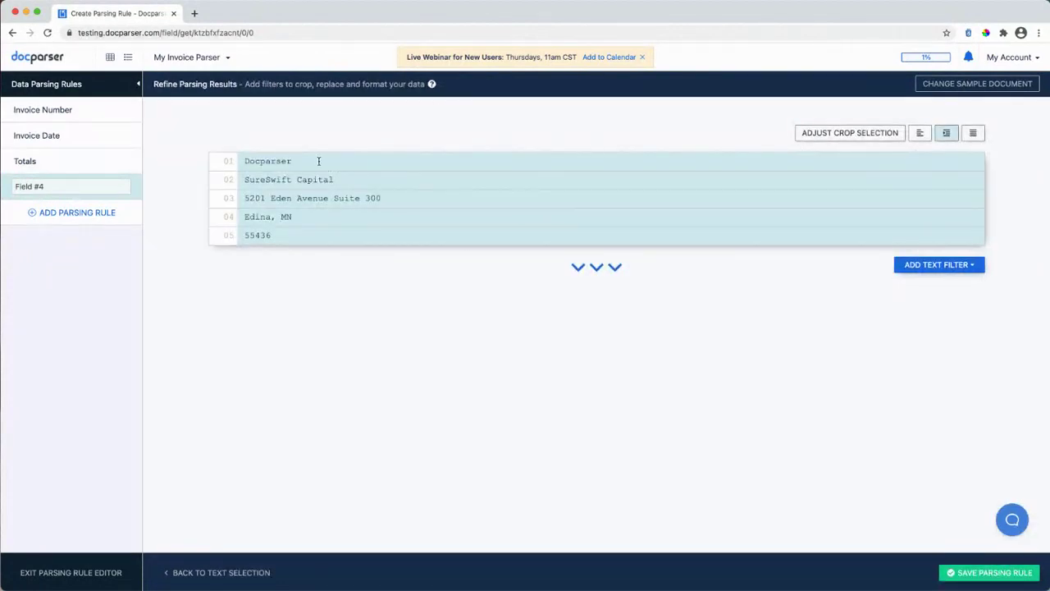
- Add a Define Start Position text filter to the extracted sender text
drag(246, 197, 277, 238)
click(309, 251)
click(926, 269)
mouse_move(903, 286)
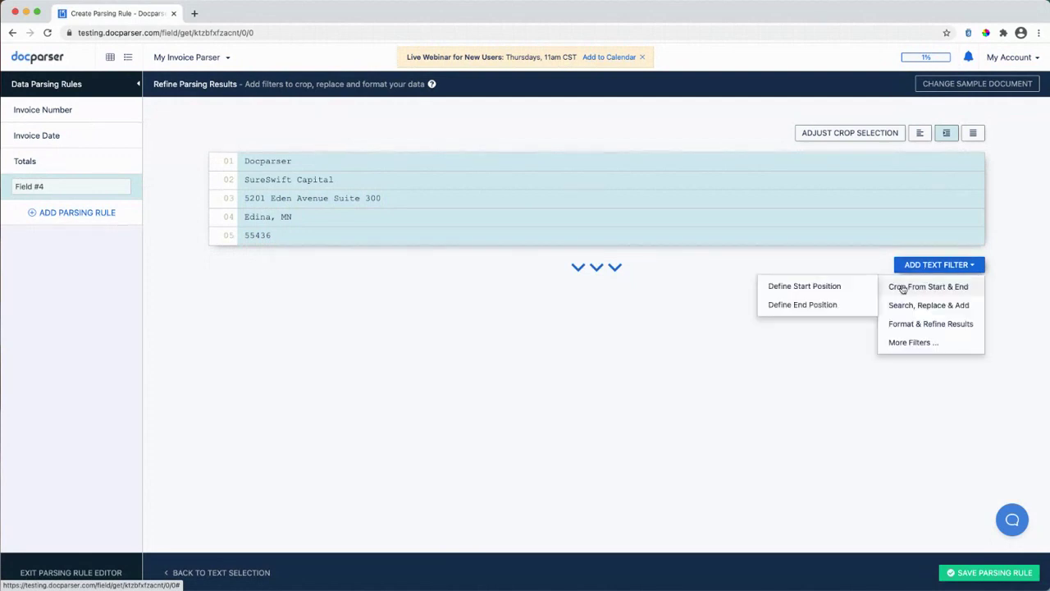
click(806, 287)
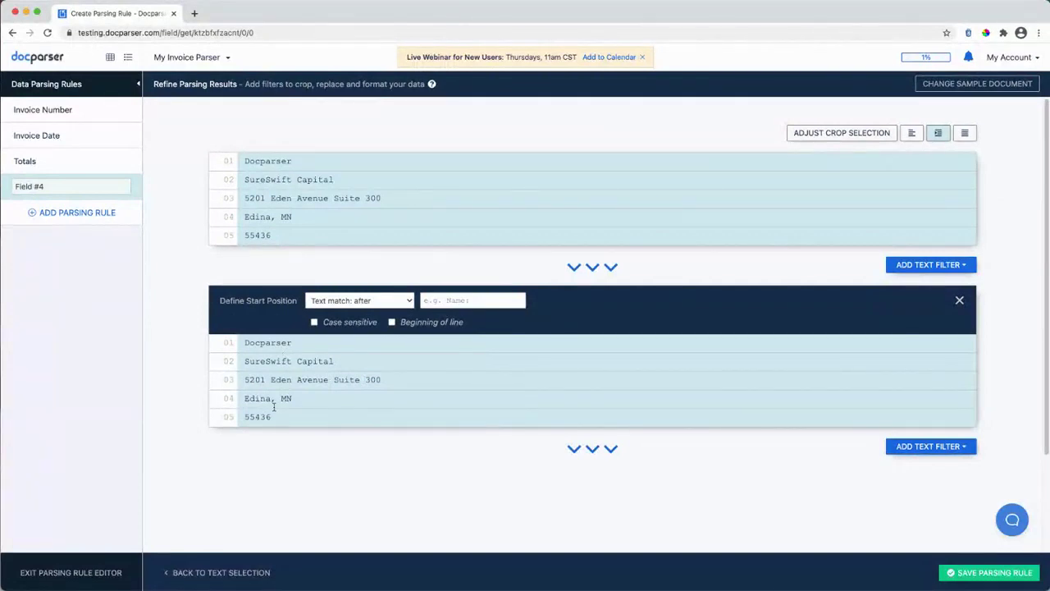
- Set the start position filter to "After [X] lines" with a value of 2
click(346, 302)
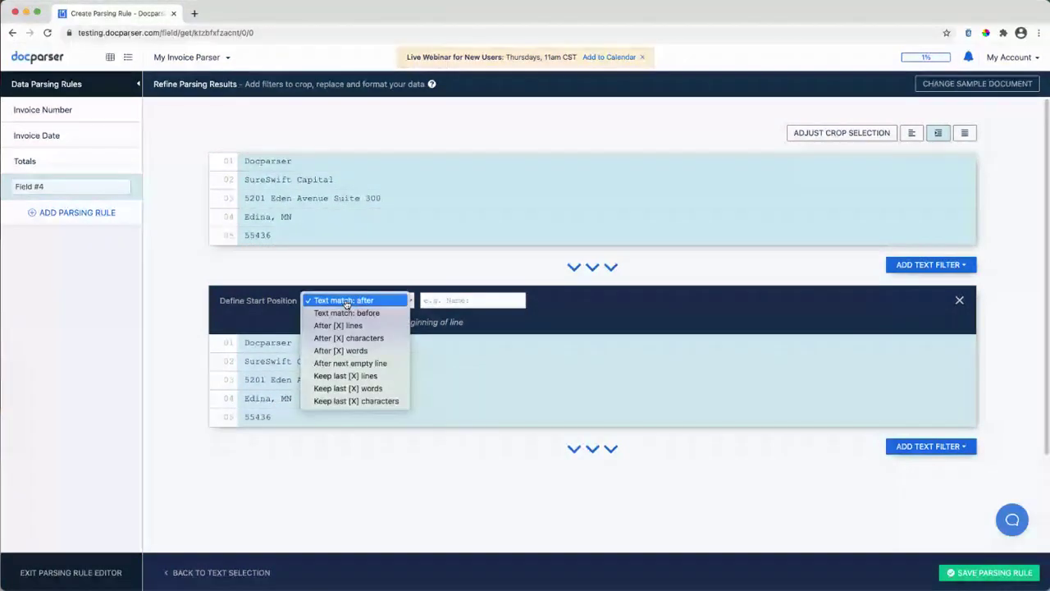
click(338, 326)
click(449, 302)
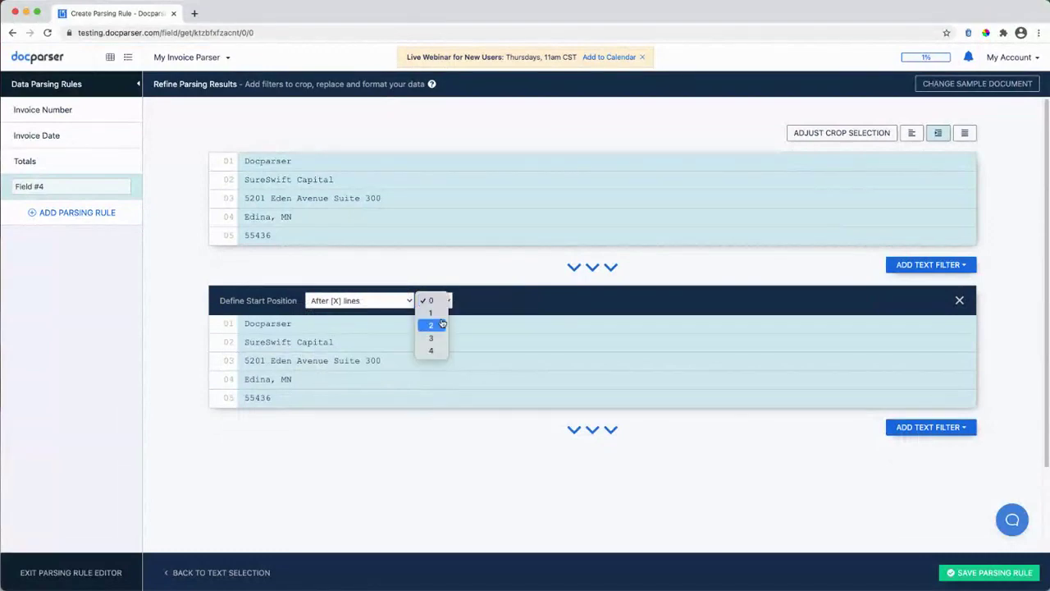
click(440, 333)
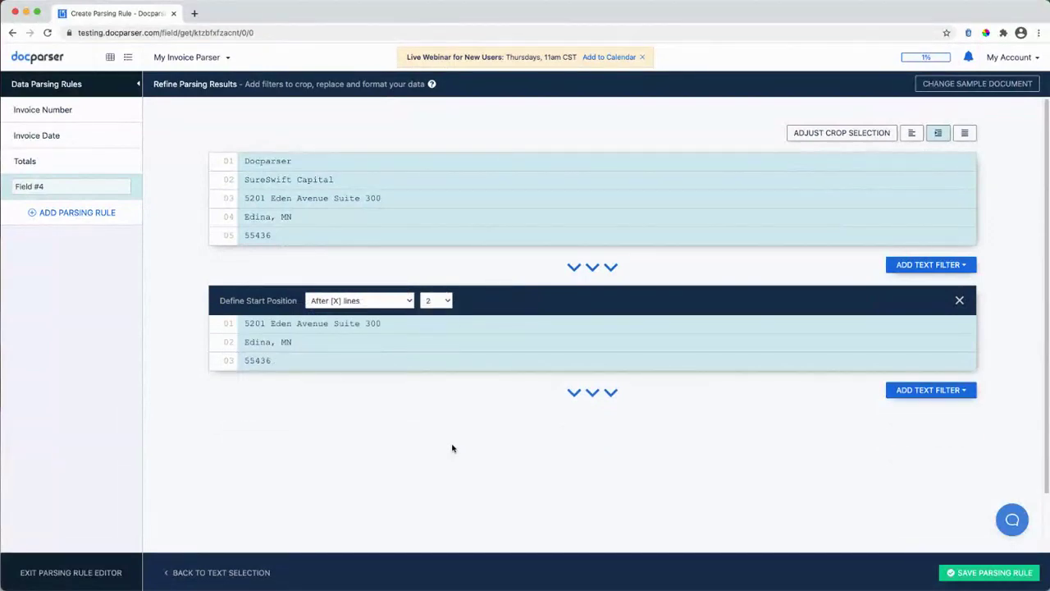
- Set the start position filter to "Keep last [X] lines" with a value of 3 and check the remaining address lines
click(393, 301)
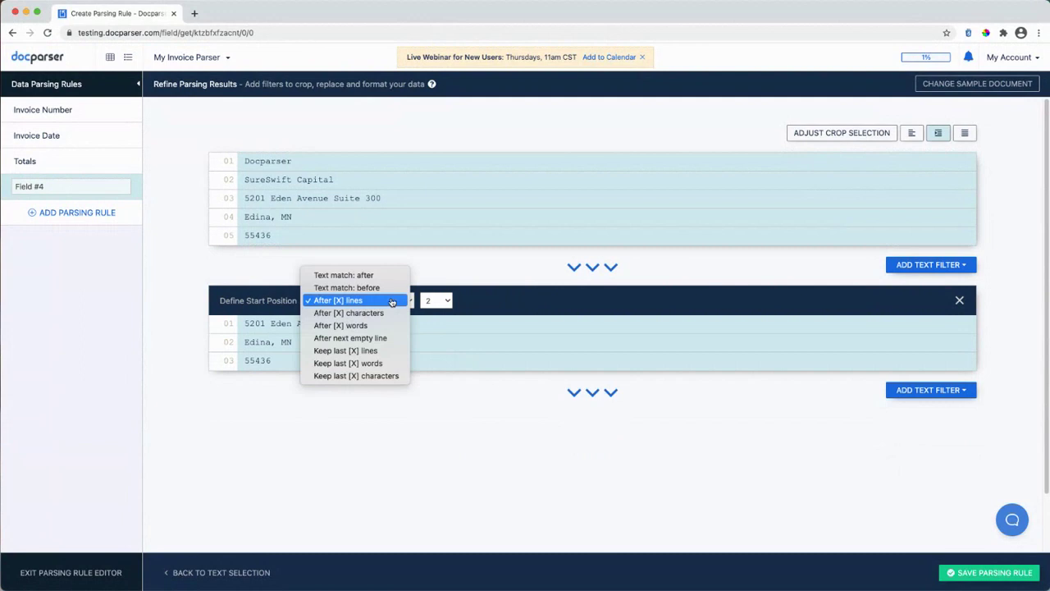
click(348, 352)
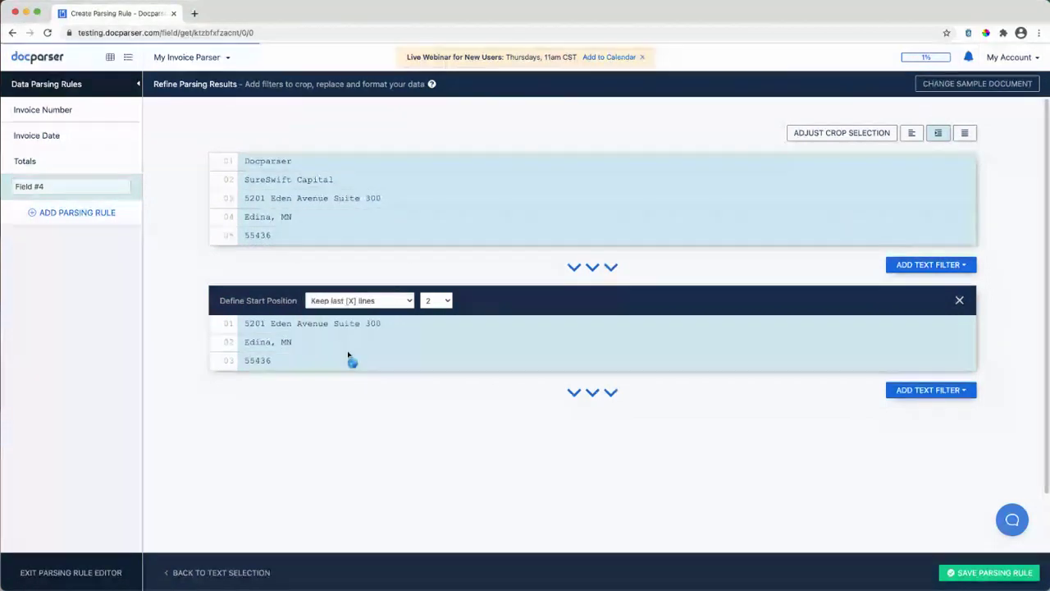
click(427, 300)
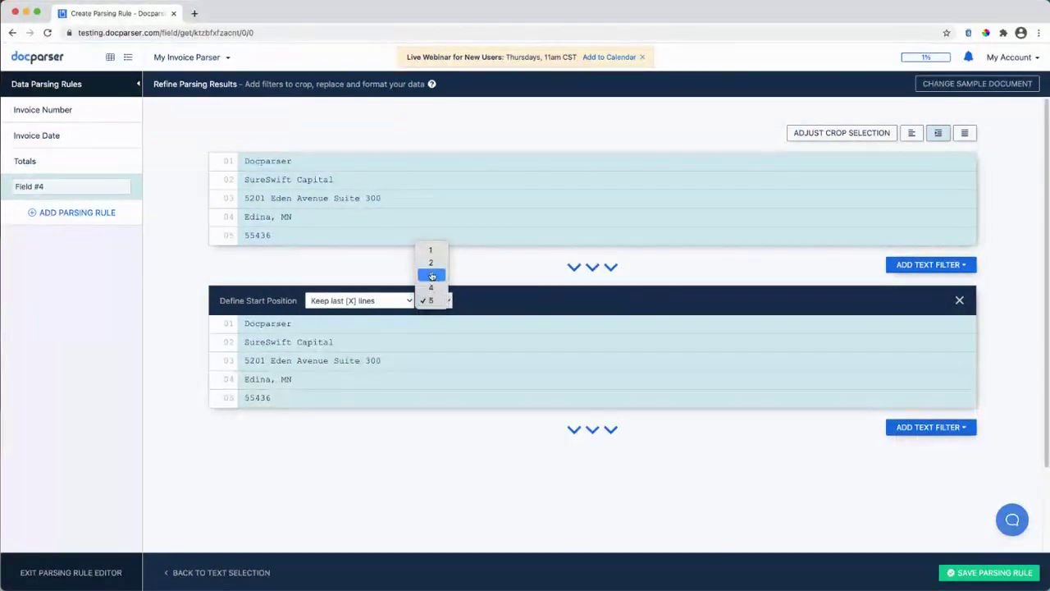
click(431, 275)
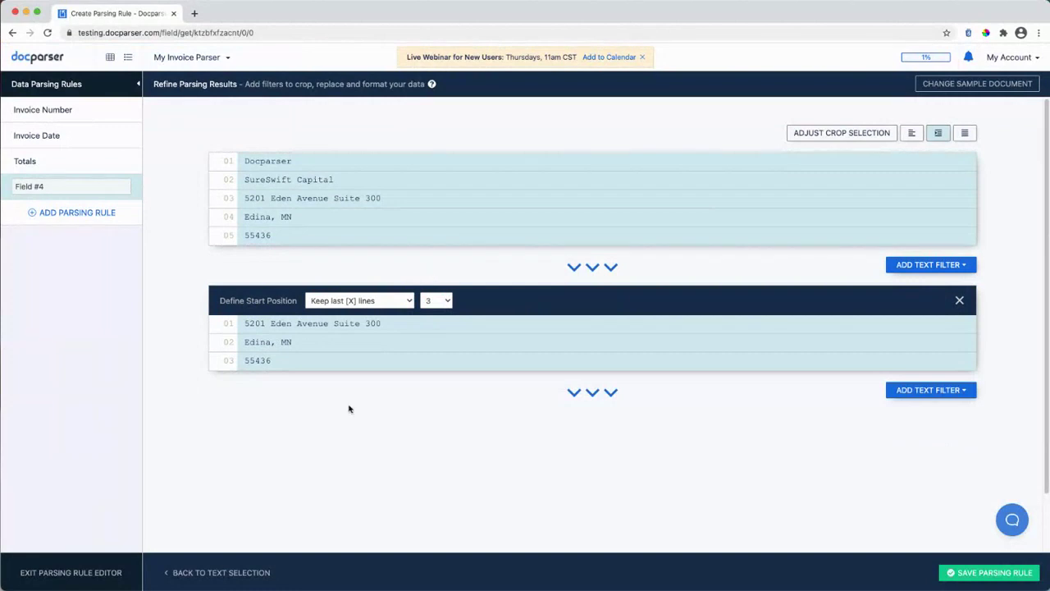
drag(241, 323, 287, 361)
click(249, 321)
- Try a Remove Empty Lines filter on the three address lines, and delete that filter
scroll(399, 297, down, 2)
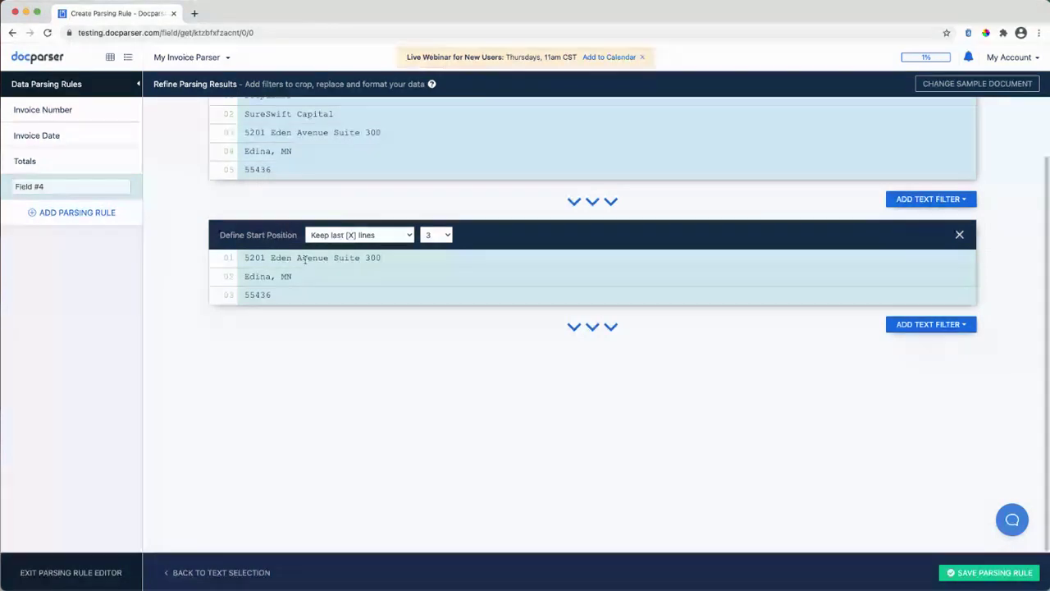
click(905, 325)
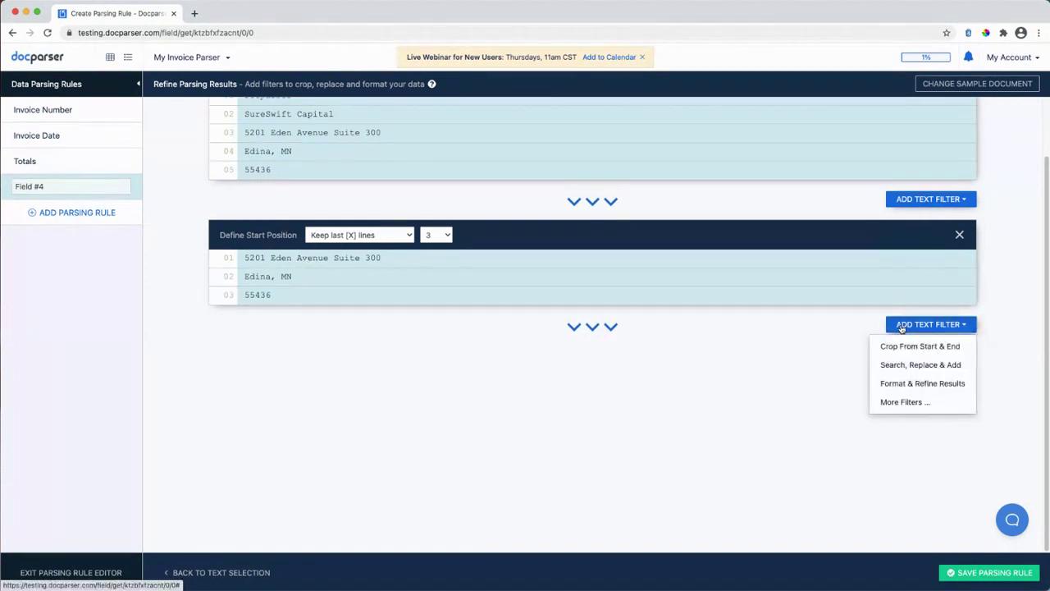
mouse_move(923, 390)
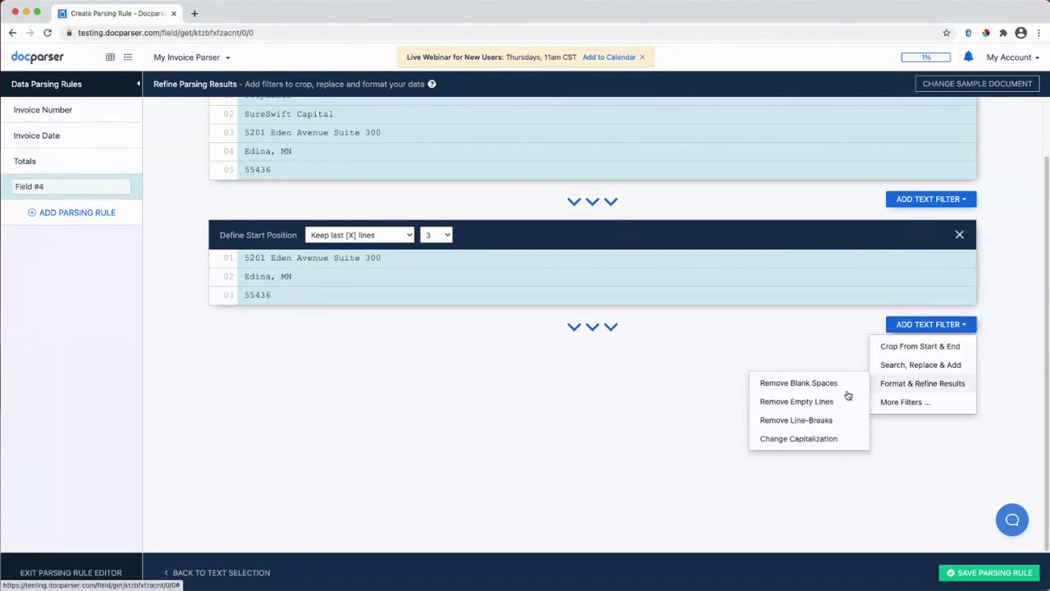
click(815, 402)
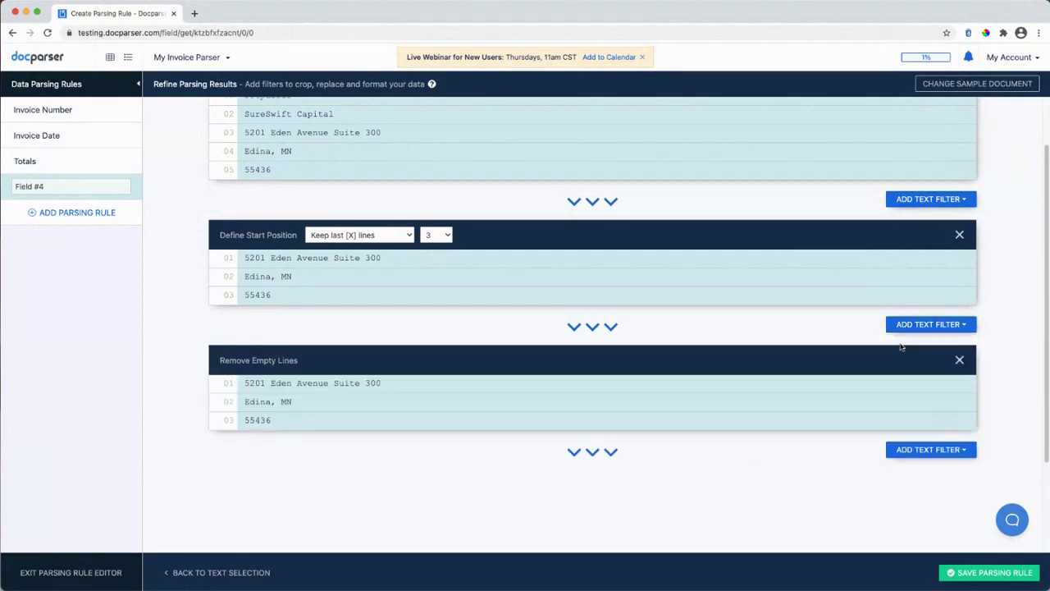
click(959, 358)
- Add a Remove Line-Breaks filter after the start position filter to join the address into one line
click(944, 329)
mouse_move(921, 383)
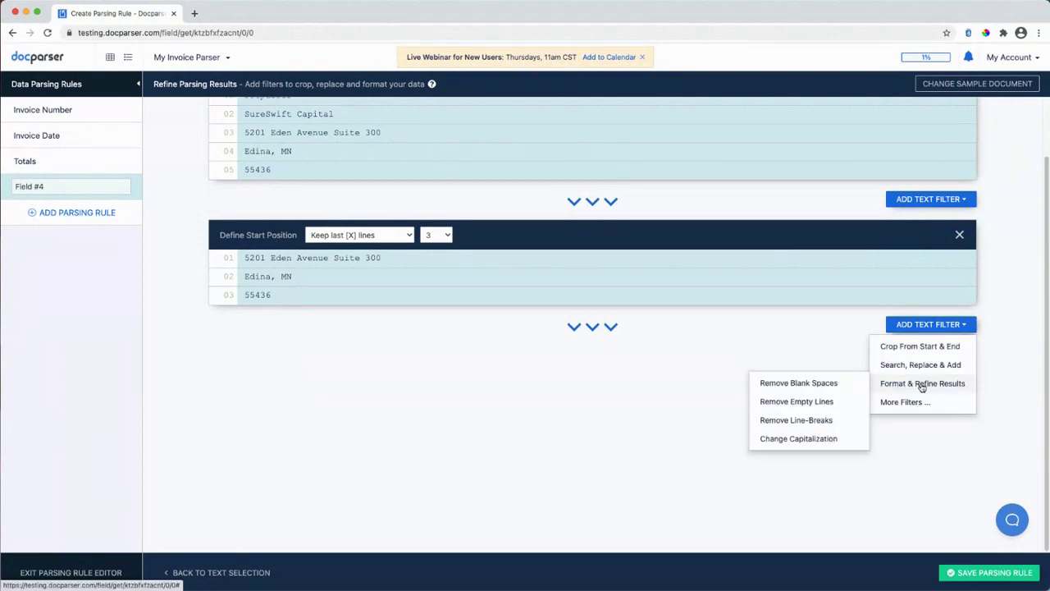
click(797, 419)
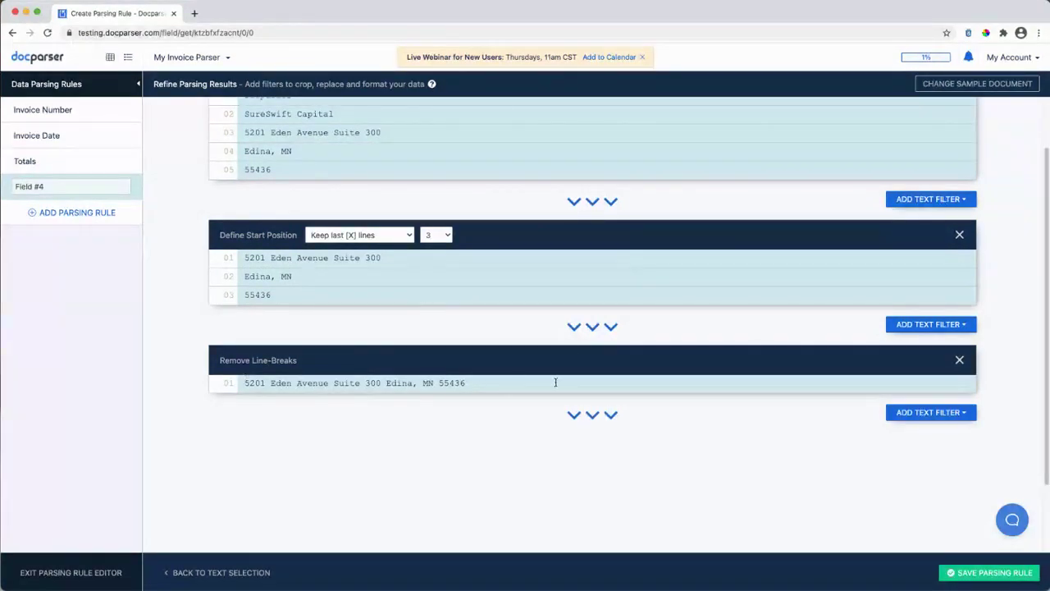
scroll(436, 361, down, 2)
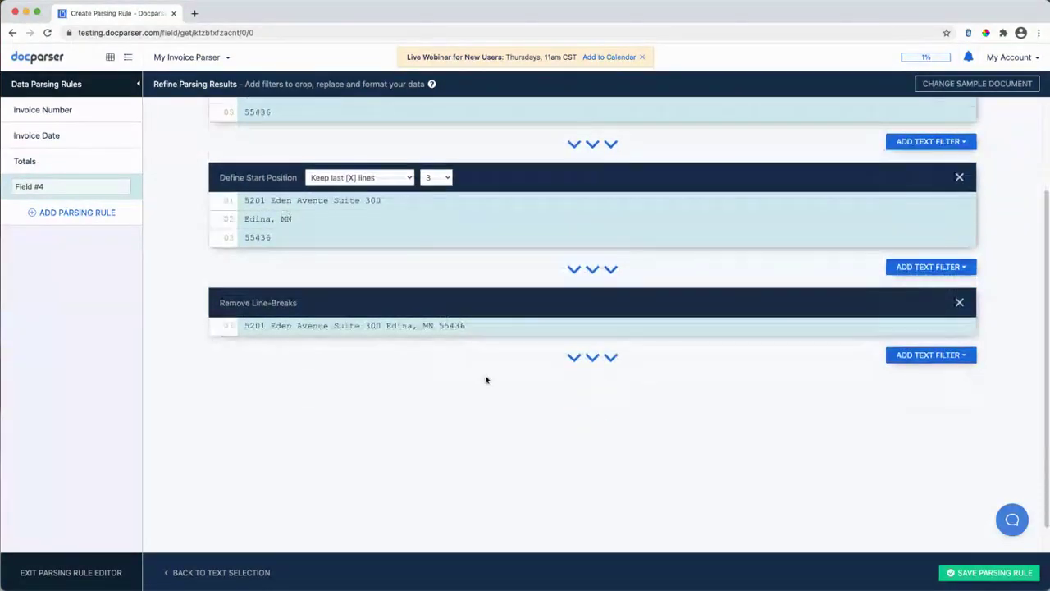
- Add a Normalize Postal Address filter after the Remove Line-Breaks filter and compare its columns with the single-line address
click(937, 325)
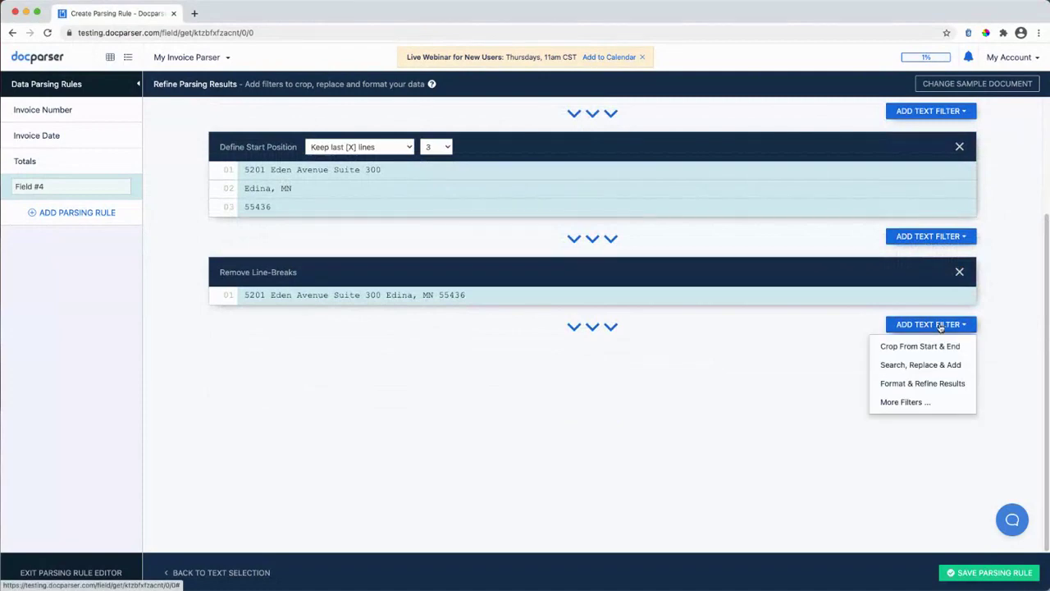
mouse_move(907, 403)
scroll(797, 418, down, 1)
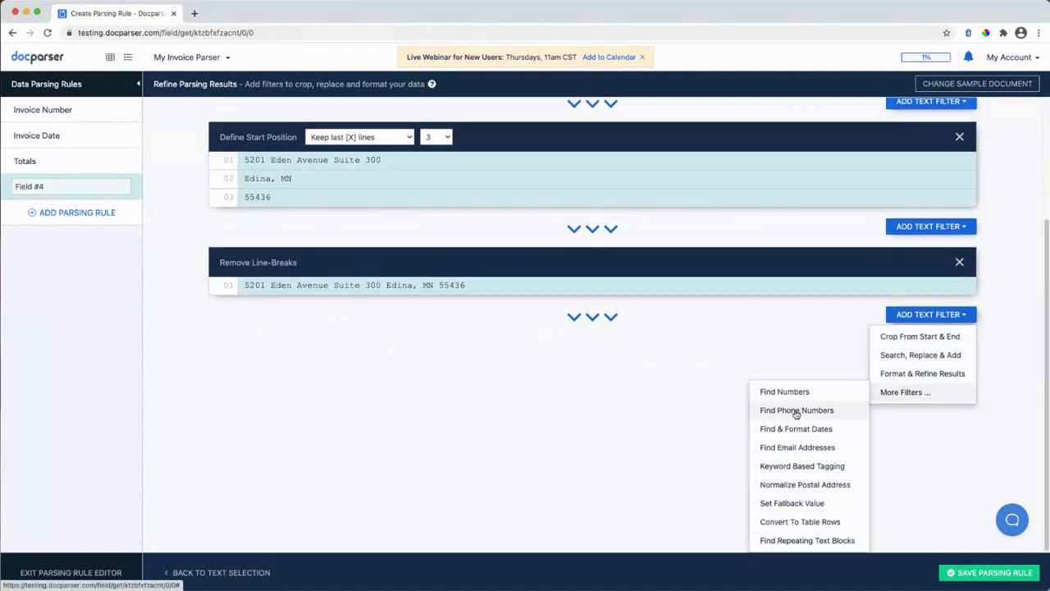
click(802, 485)
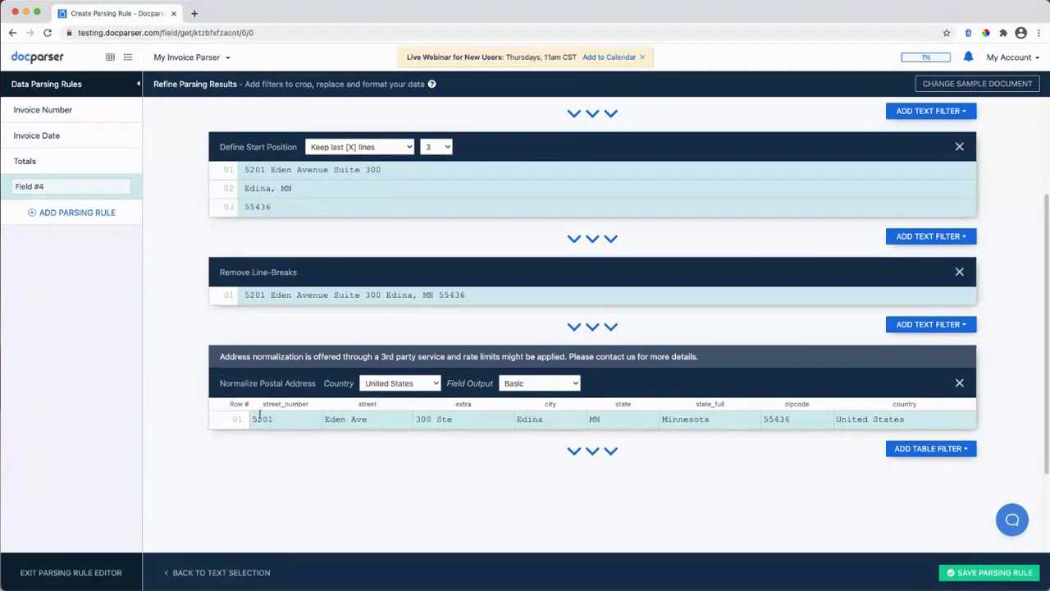
triple_click(274, 294)
click(485, 296)
scroll(377, 411, down, 2)
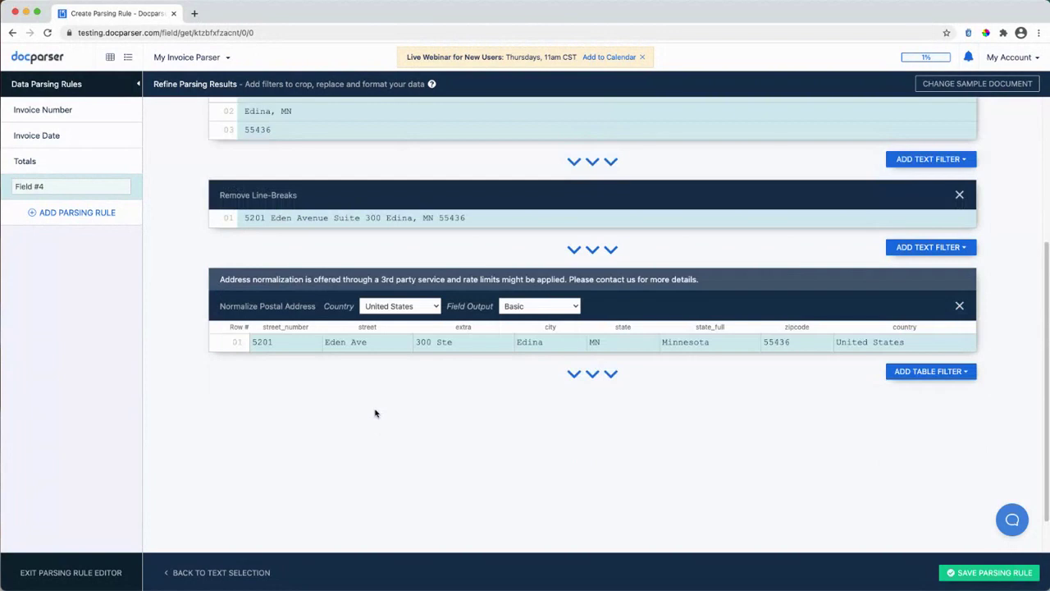
click(913, 371)
mouse_move(915, 415)
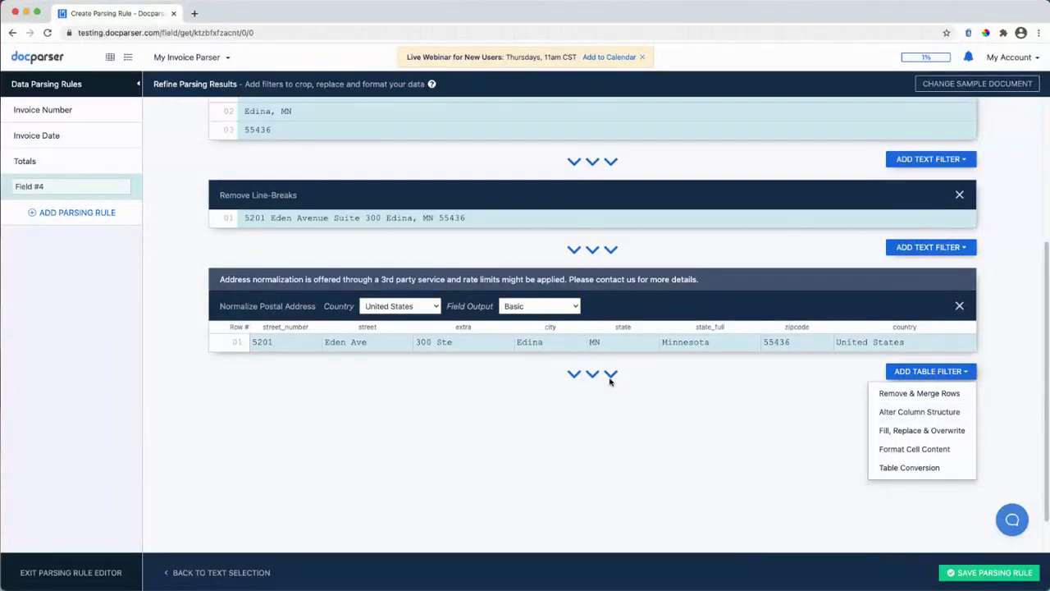
click(565, 371)
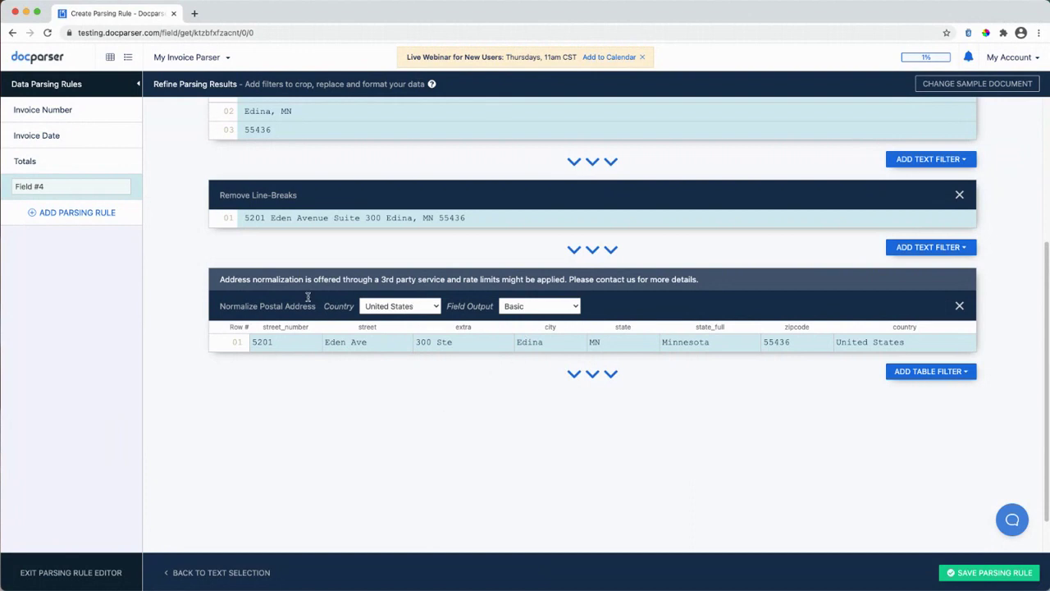
drag(282, 341, 683, 339)
click(683, 341)
- Name the sender address rule "Bill From" and save it
double_click(84, 191)
triple_click(83, 191)
text(Fr)
double_click(75, 182)
text(Bill From)
click(129, 366)
click(988, 573)
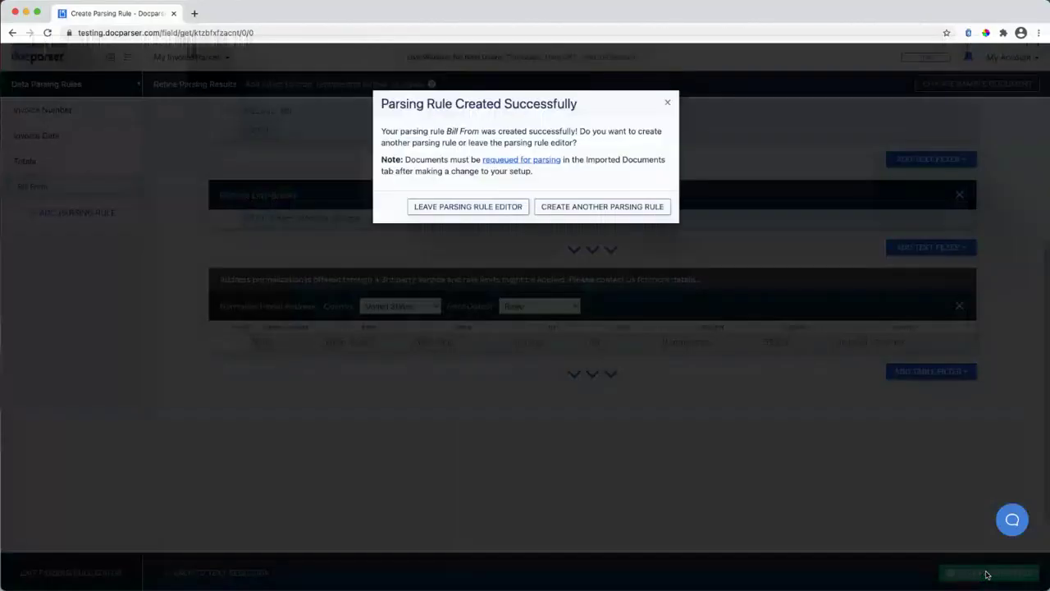
- Create another parsing rule from the Text Variable Position preset and set its start position to text match after "Bill To:"
click(603, 207)
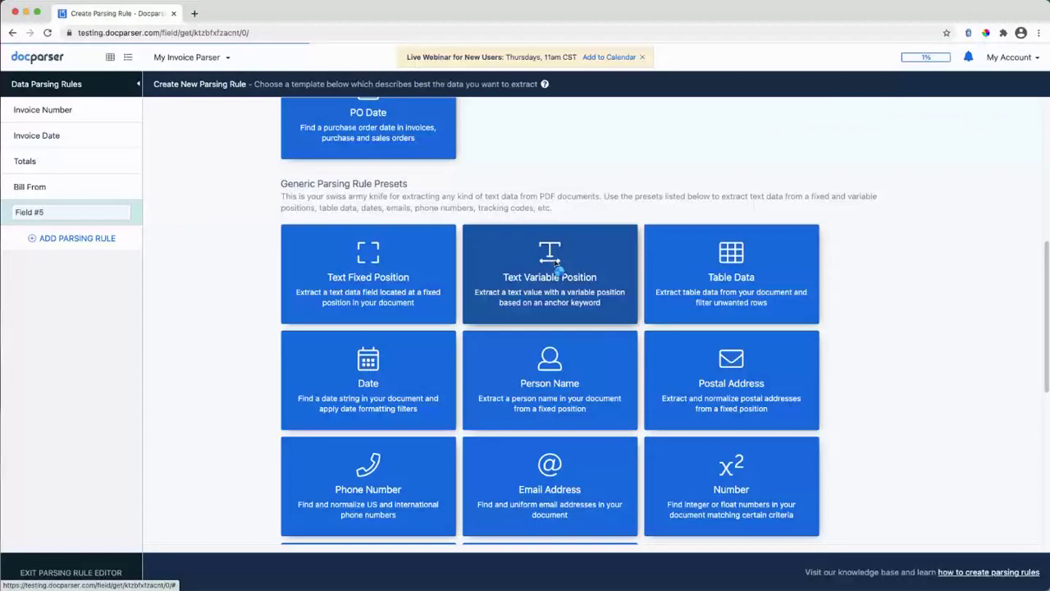
click(554, 259)
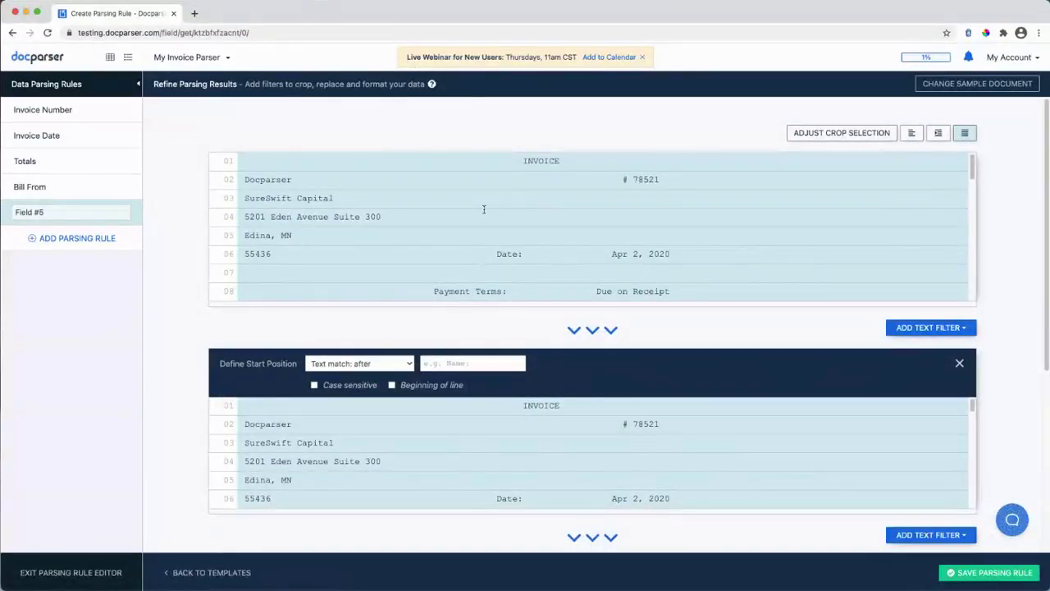
scroll(539, 203, down, 4)
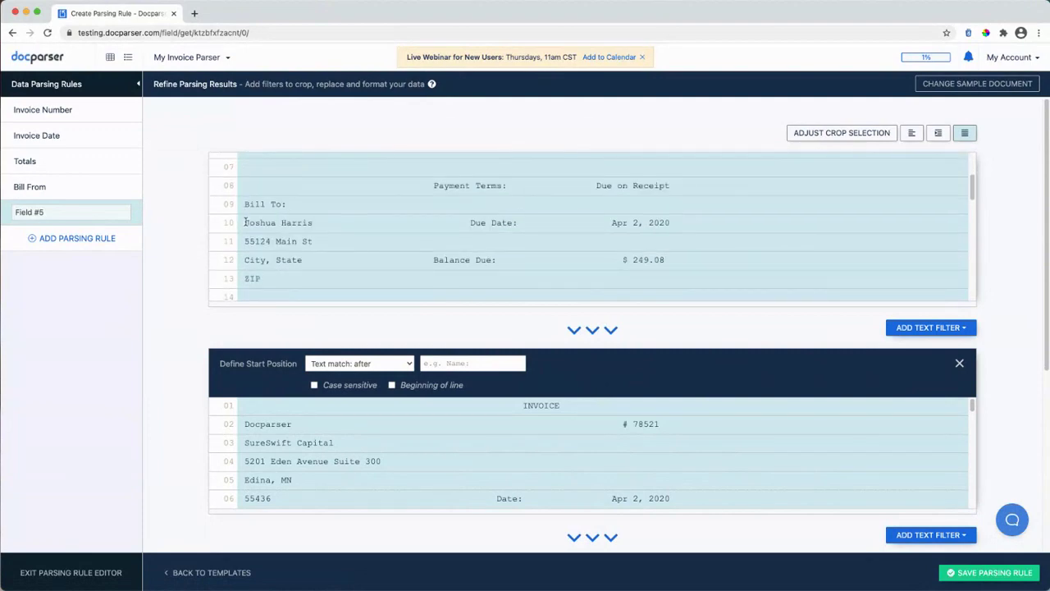
drag(248, 222, 313, 224)
click(245, 205)
drag(243, 205, 435, 200)
key(ctrl+c)
scroll(256, 367, down, 2)
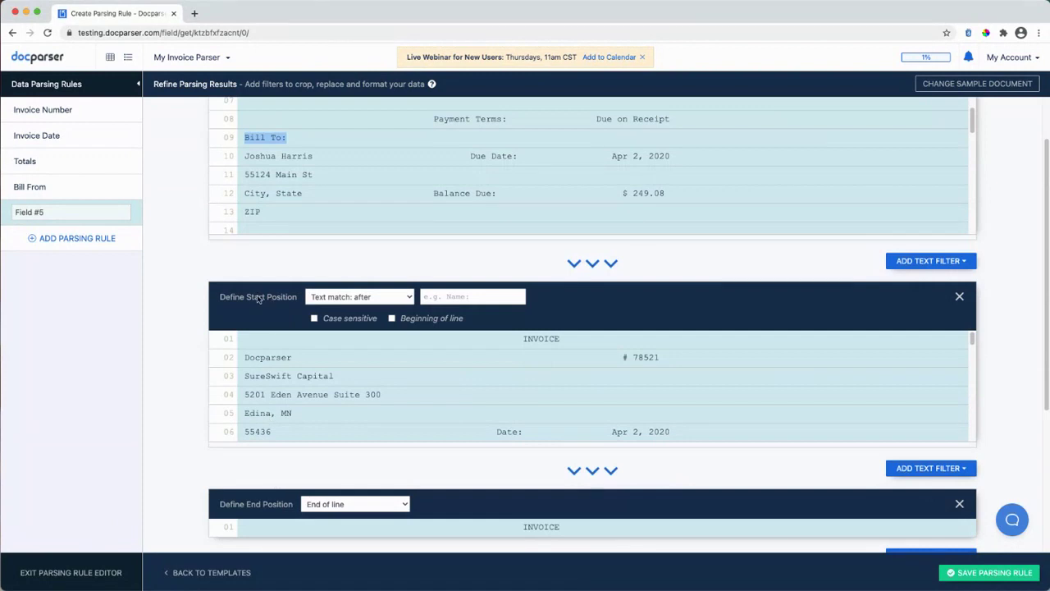
click(438, 294)
key(ctrl+v)
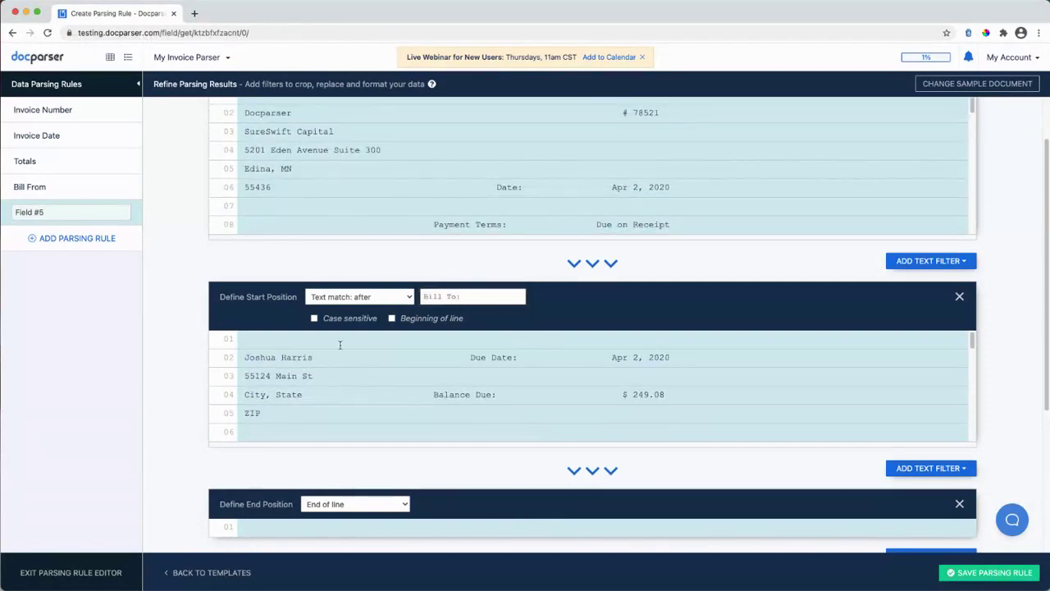
- Set the end position filter to "Text match: before" with the text "Due Date:"
scroll(343, 345, down, 2)
scroll(438, 457, down, 3)
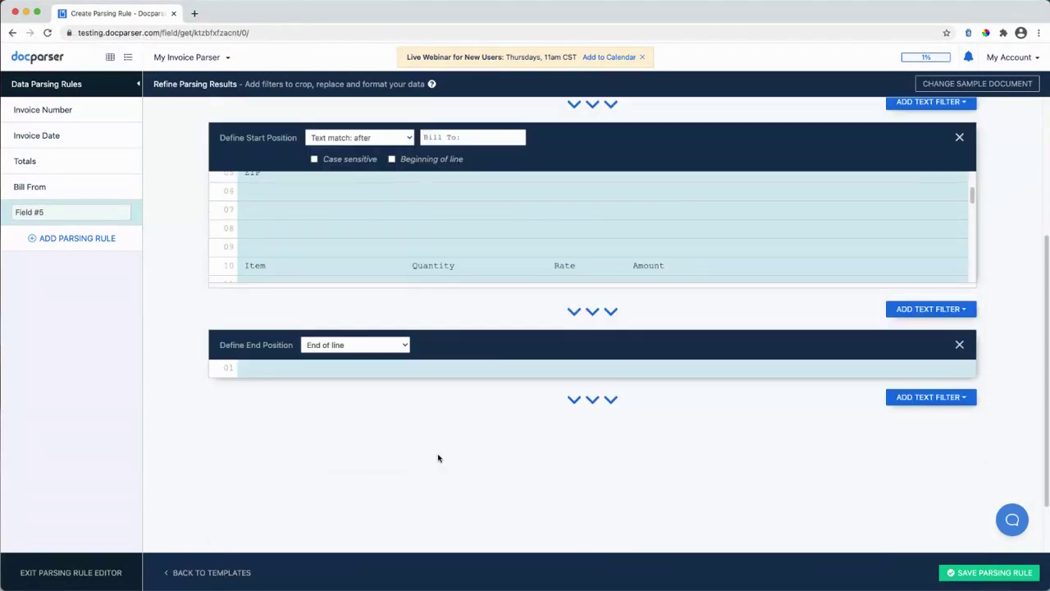
scroll(481, 181, up, 3)
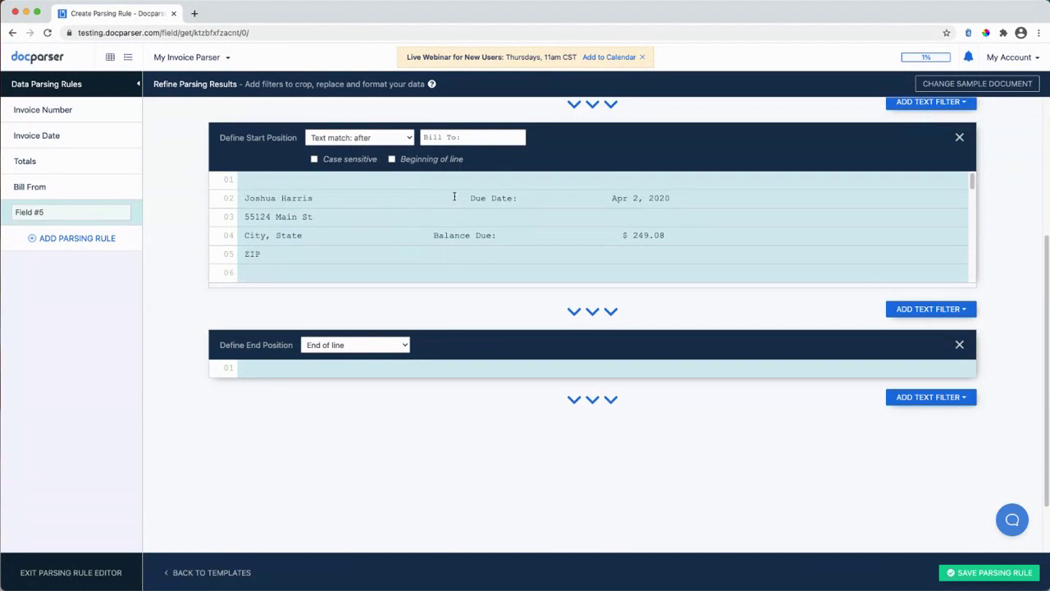
drag(472, 196, 515, 194)
click(378, 351)
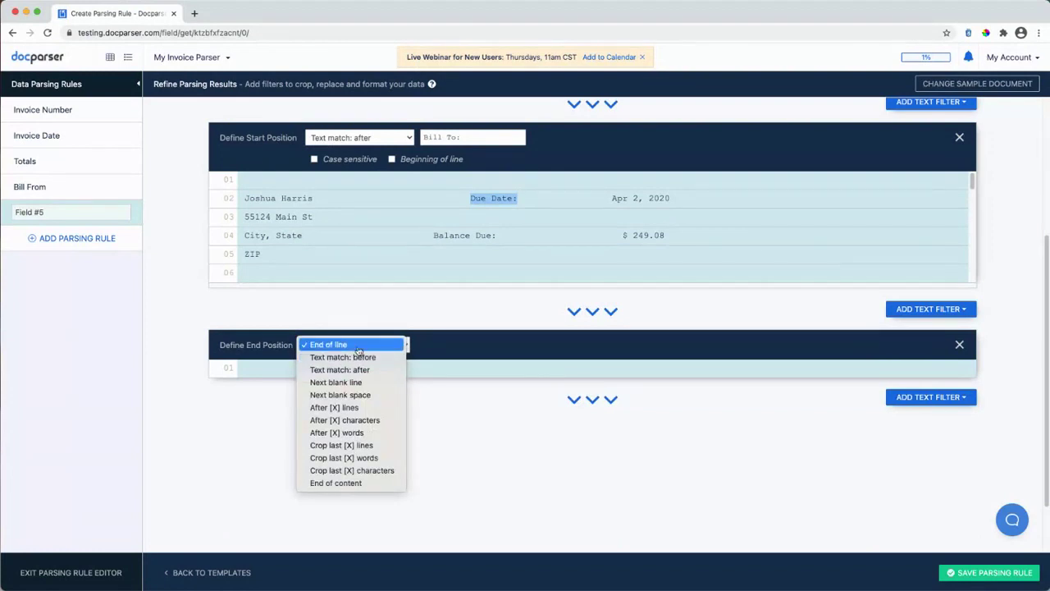
click(344, 357)
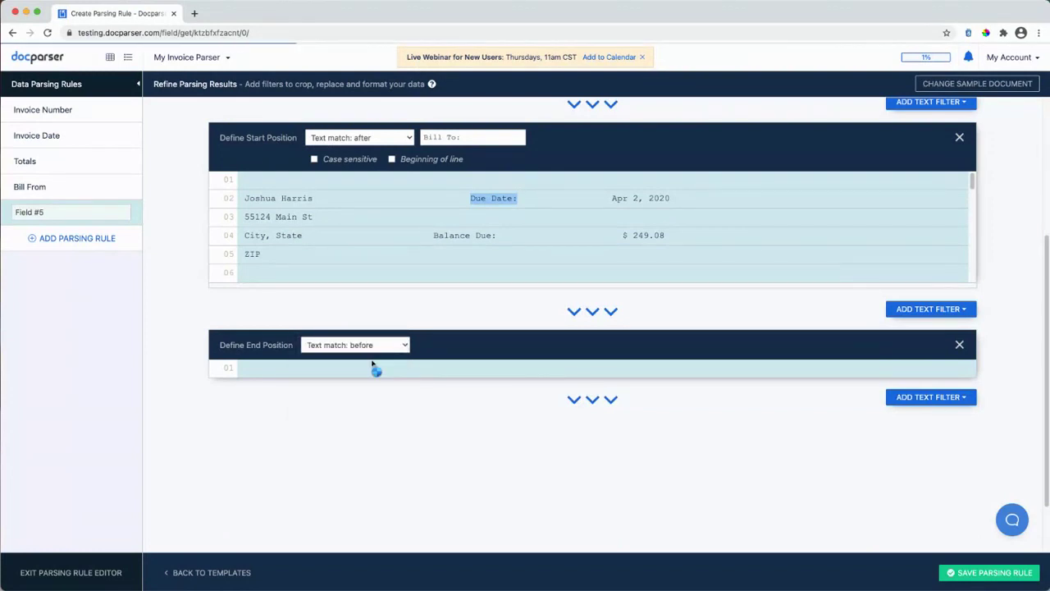
click(441, 345)
text(Due Date:)
click(415, 304)
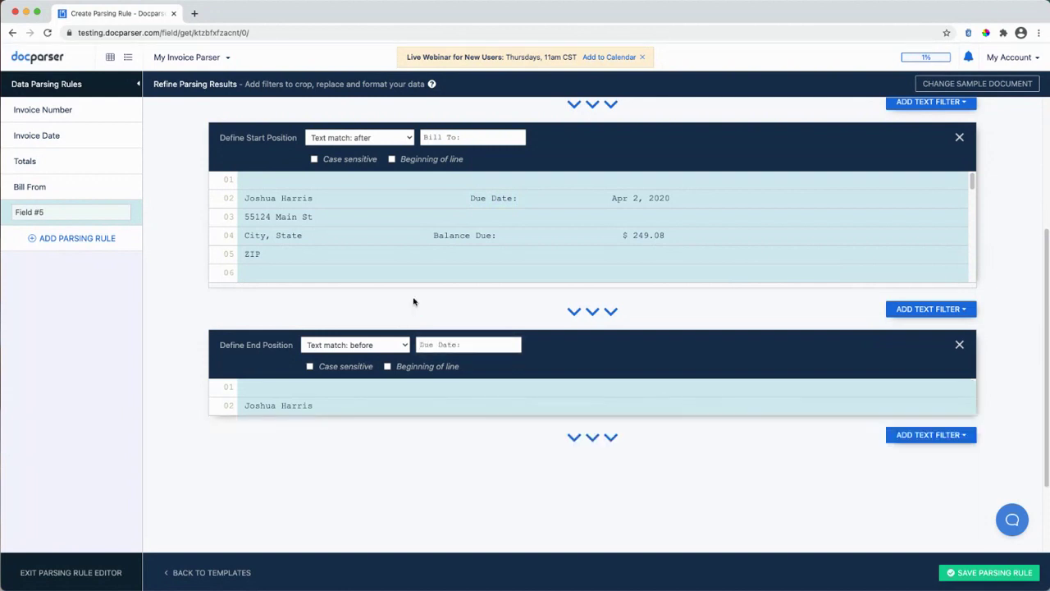
- Add a Remove Empty Lines filter after the end position filter
scroll(408, 422, down, 1)
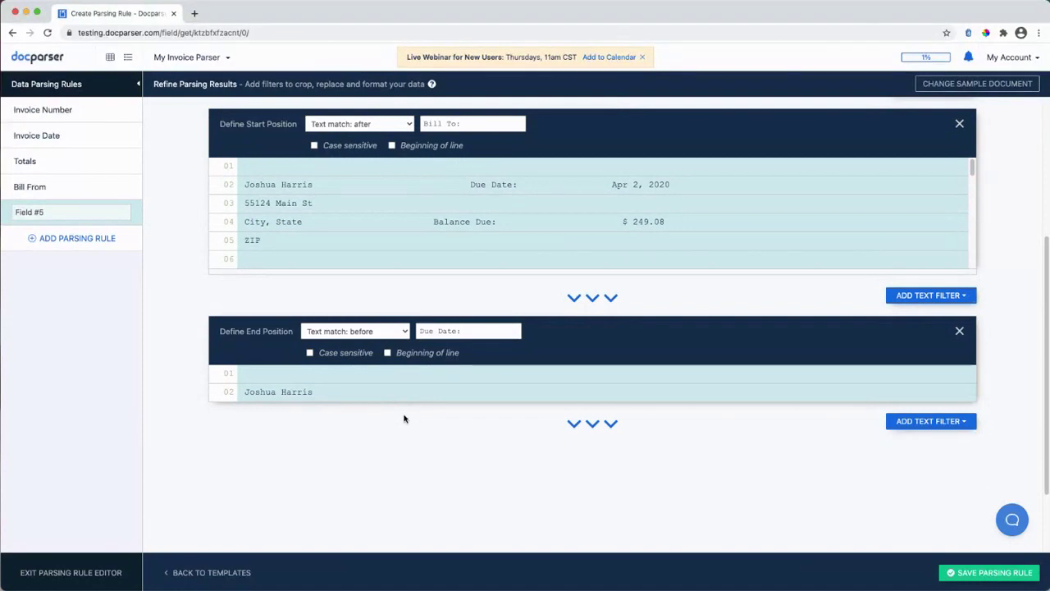
scroll(403, 419, down, 4)
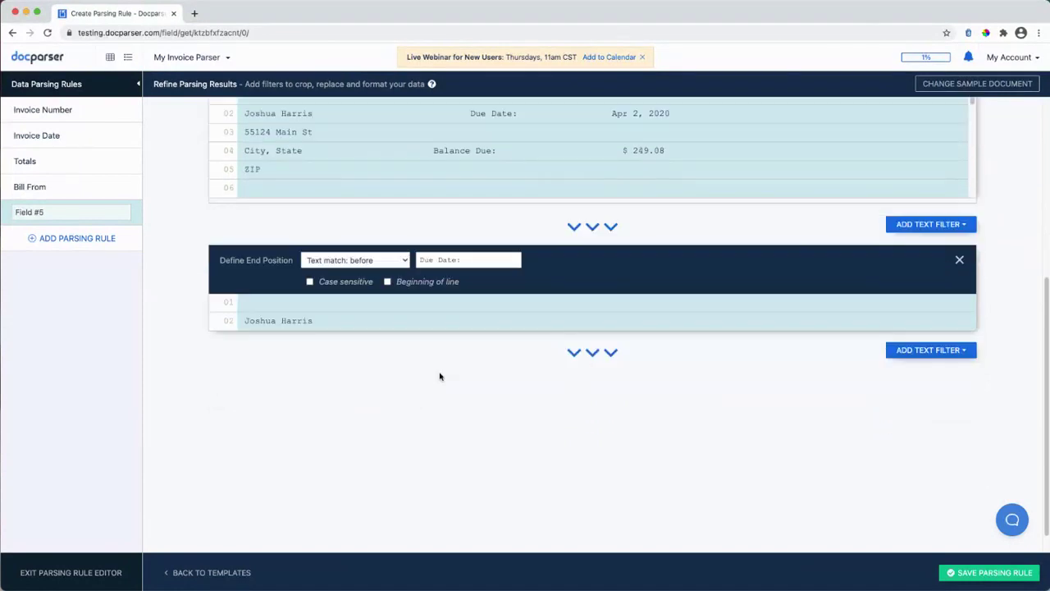
click(900, 350)
mouse_move(917, 392)
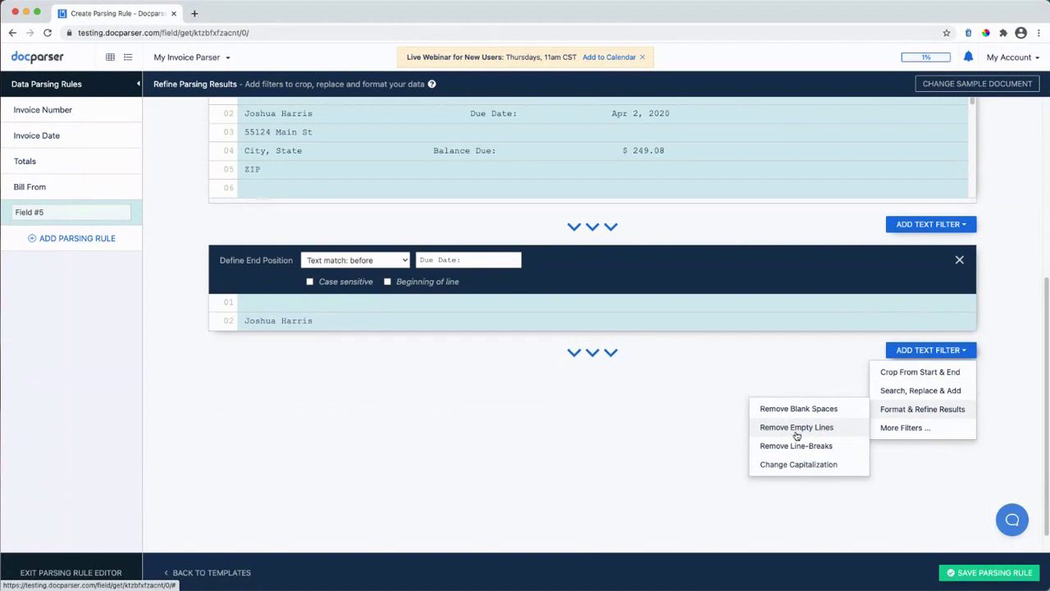
click(796, 430)
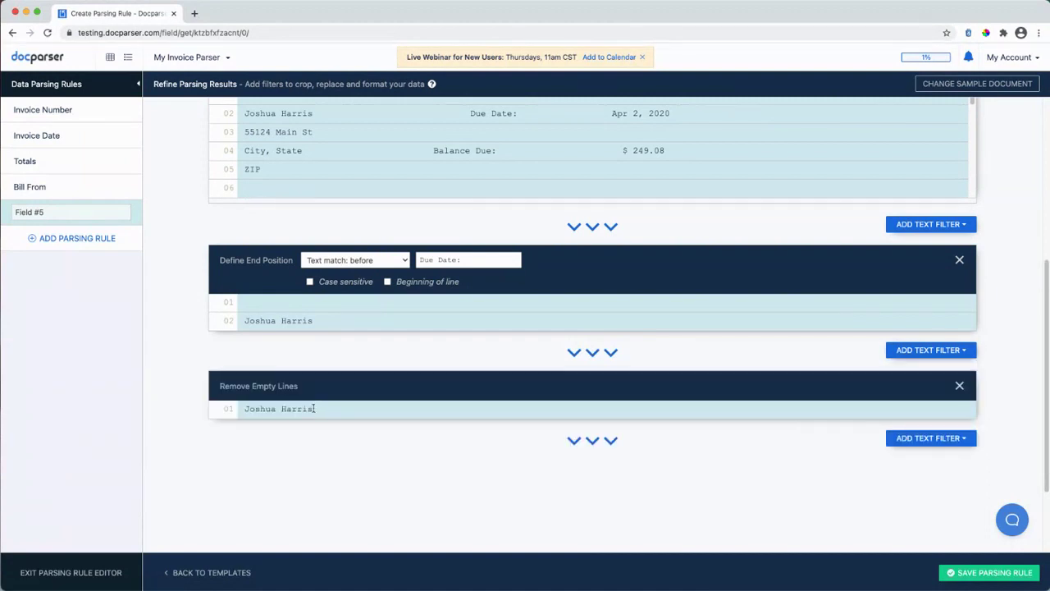
- Add a Remove Blank Spaces filter set to trailing blank spaces after the Remove Empty Lines filter and check the extracted name
drag(314, 407, 471, 410)
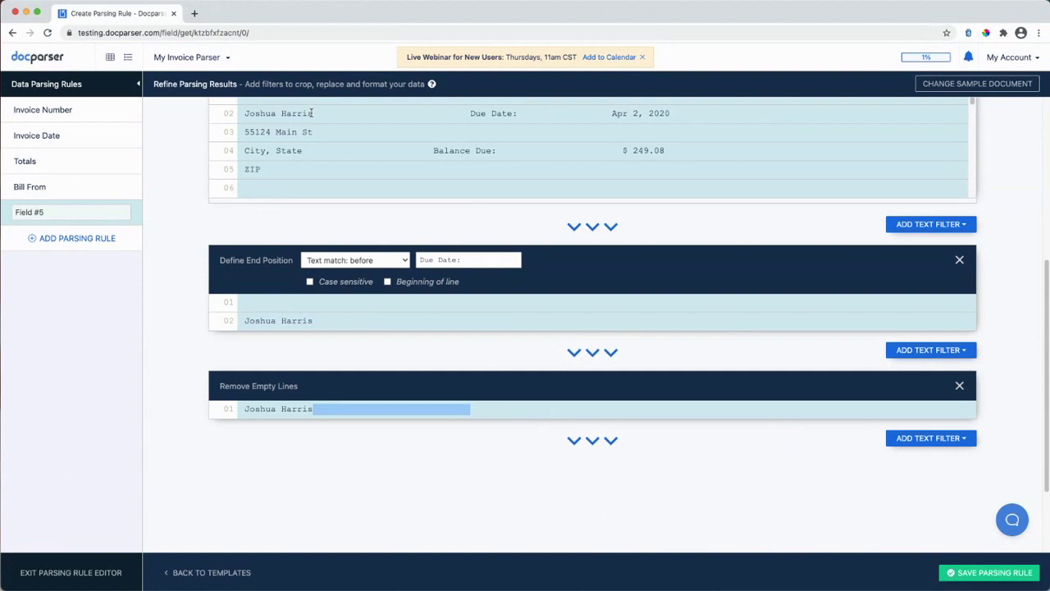
scroll(903, 438, down, 2)
click(906, 351)
mouse_move(914, 410)
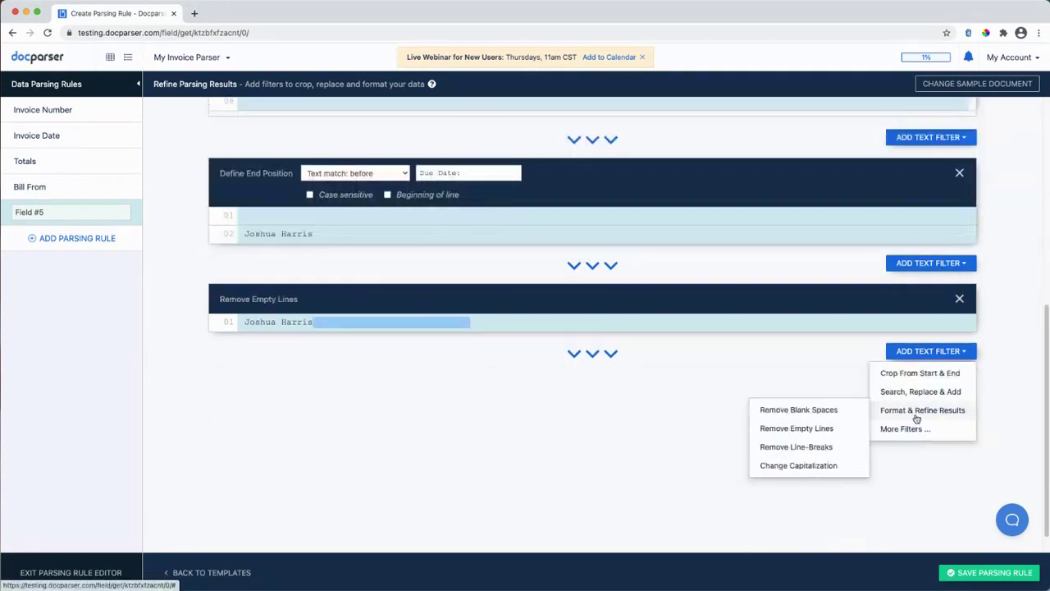
click(805, 415)
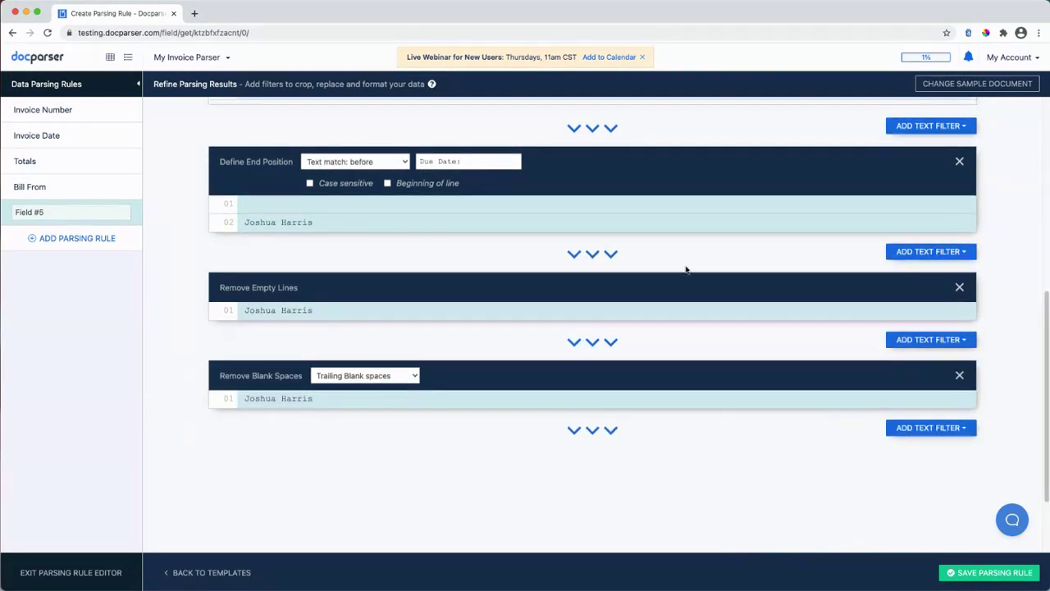
scroll(399, 445, down, 2)
triple_click(286, 331)
click(288, 380)
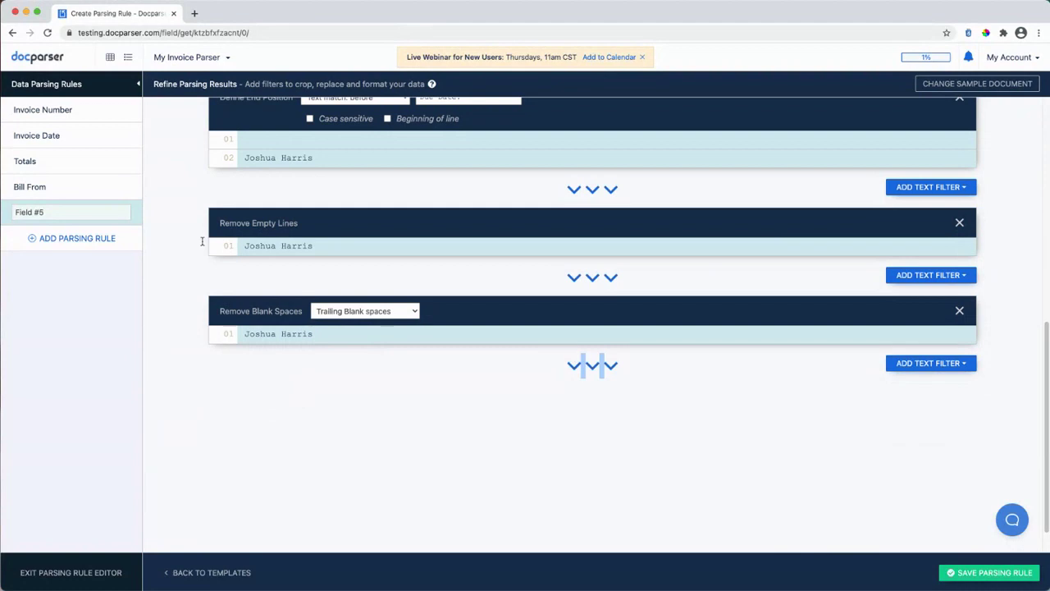
- Name the recipient rule "Bill To Name" and save it
triple_click(80, 213)
text(Bill To Name)
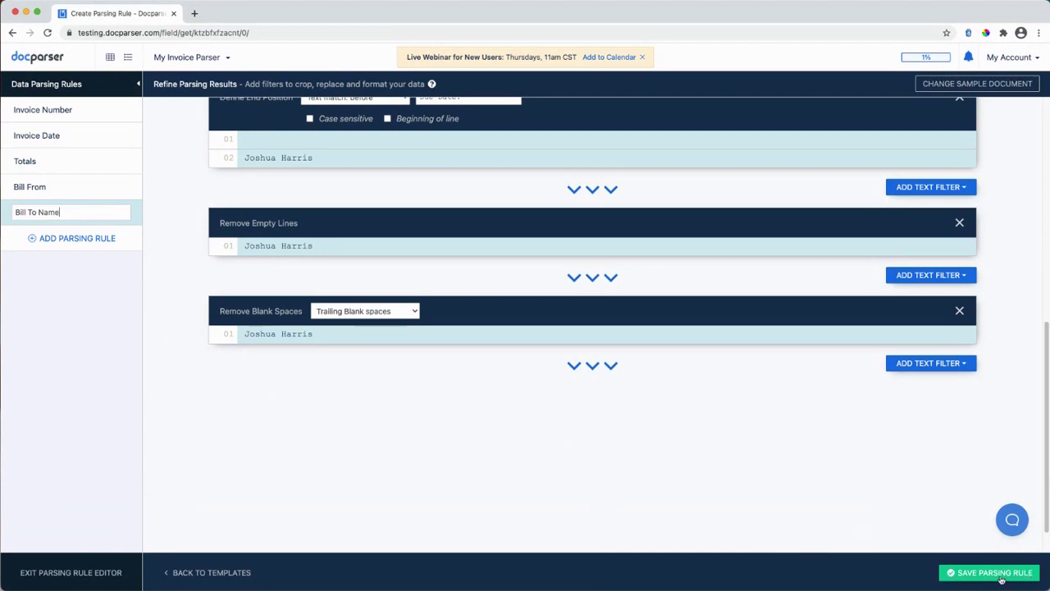
click(1000, 578)
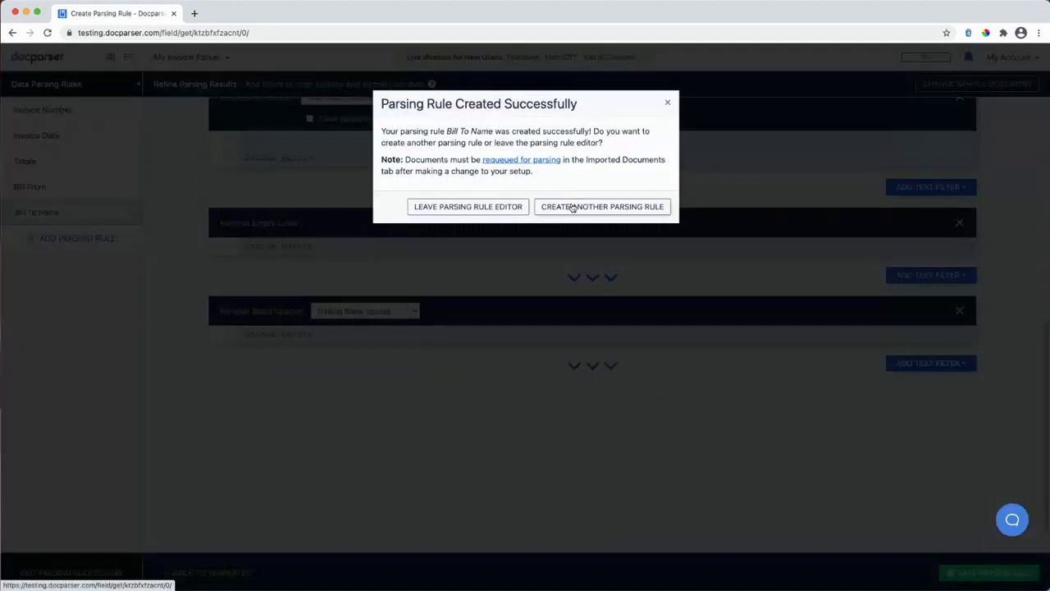
- Create another parsing rule from the generic Date preset
click(572, 207)
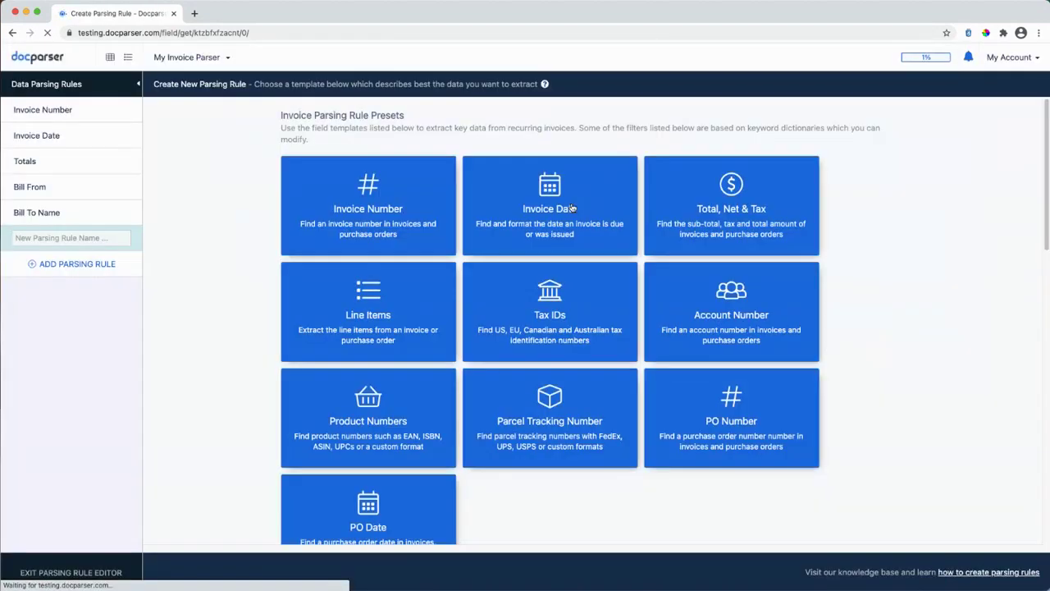
scroll(572, 207, down, 6)
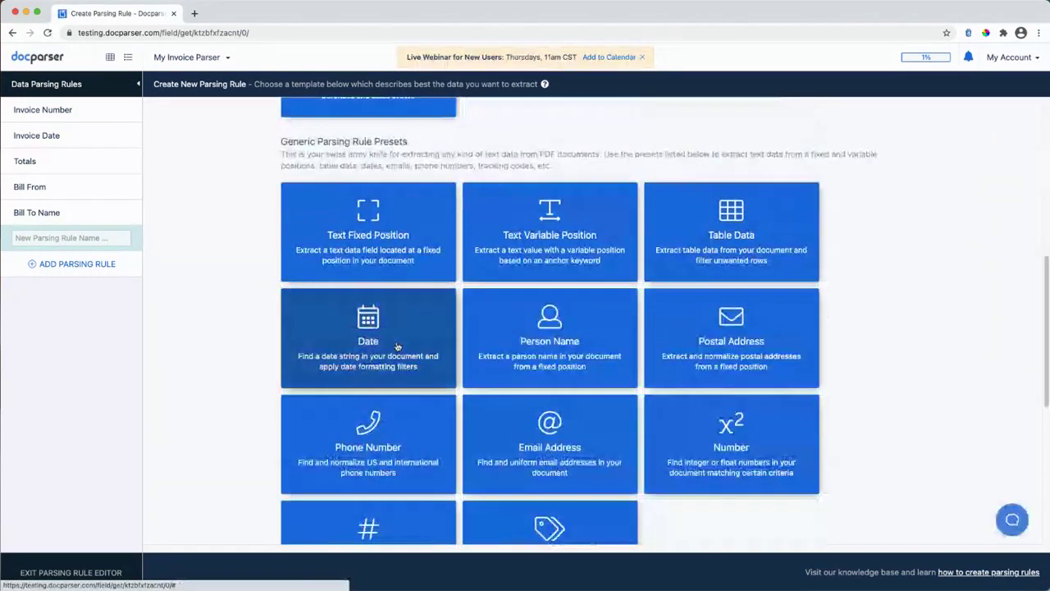
click(371, 317)
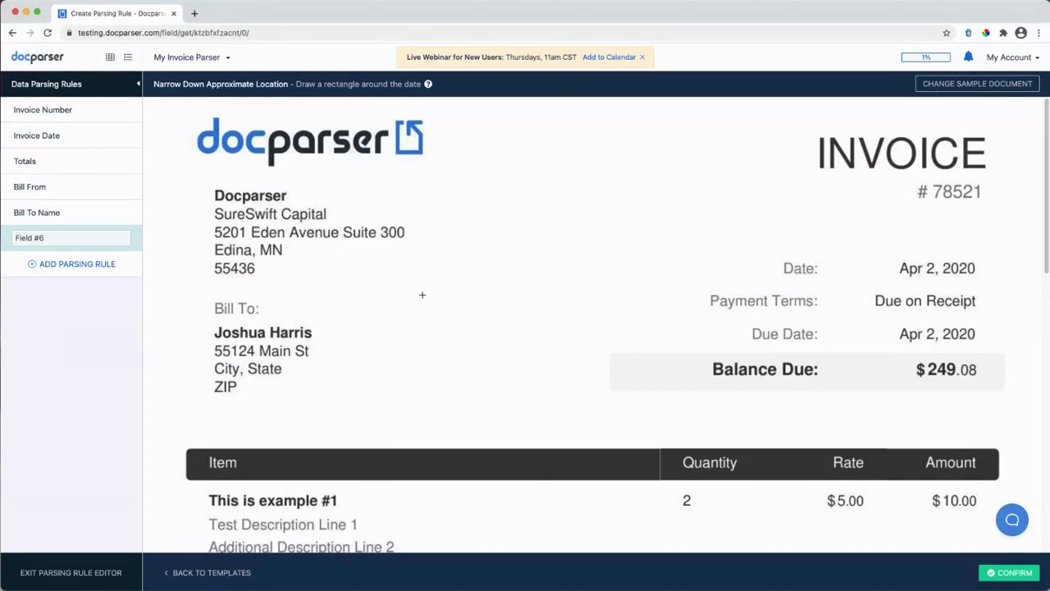
- Draw a selection of about 466 × 48 around the invoice's Due Date row and confirm it
drag(675, 320, 1007, 351)
drag(841, 320, 841, 316)
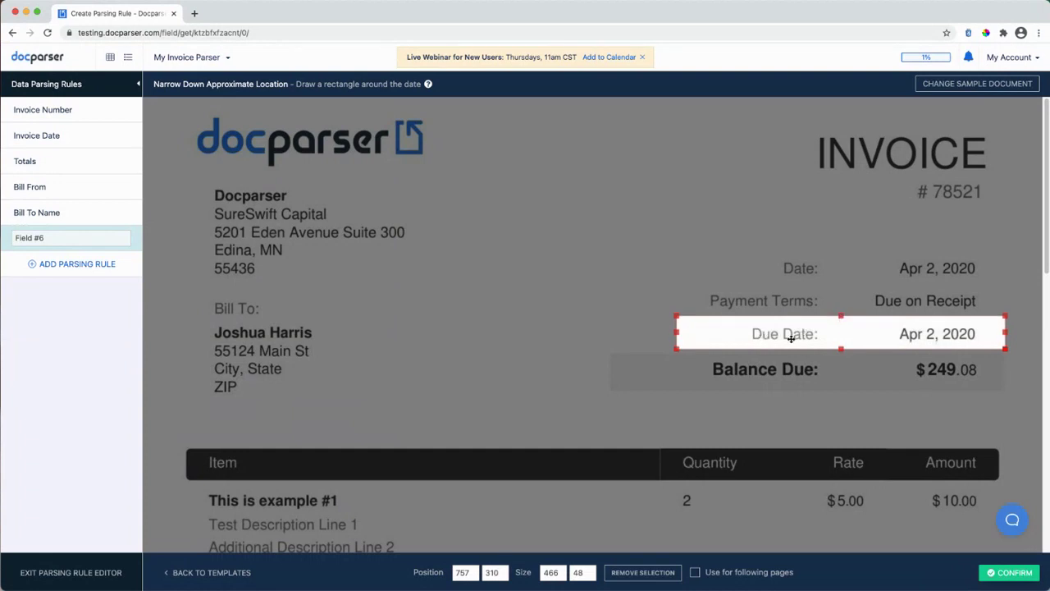
click(1012, 574)
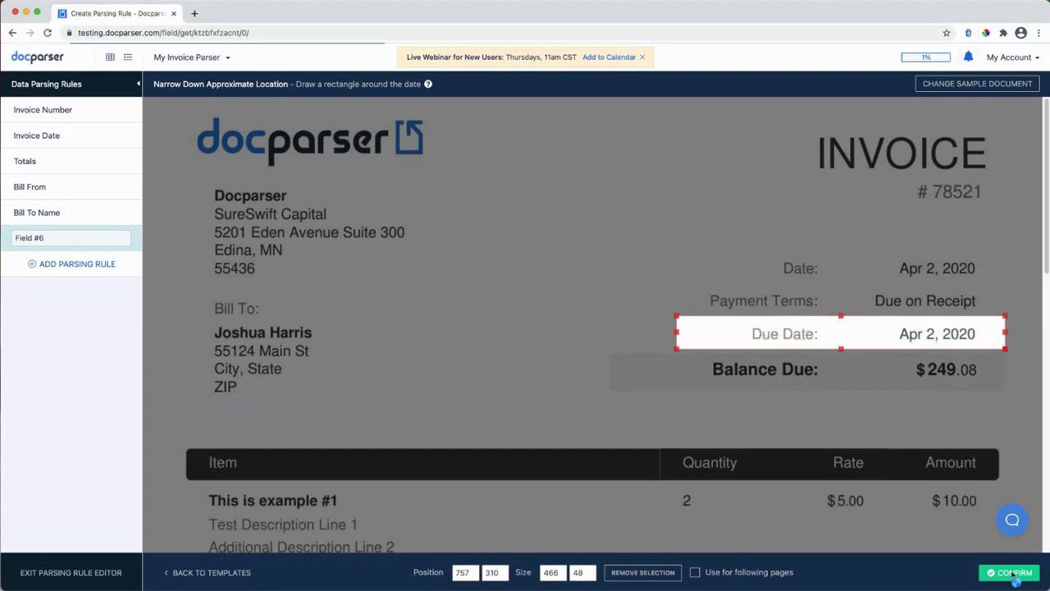
click(1013, 574)
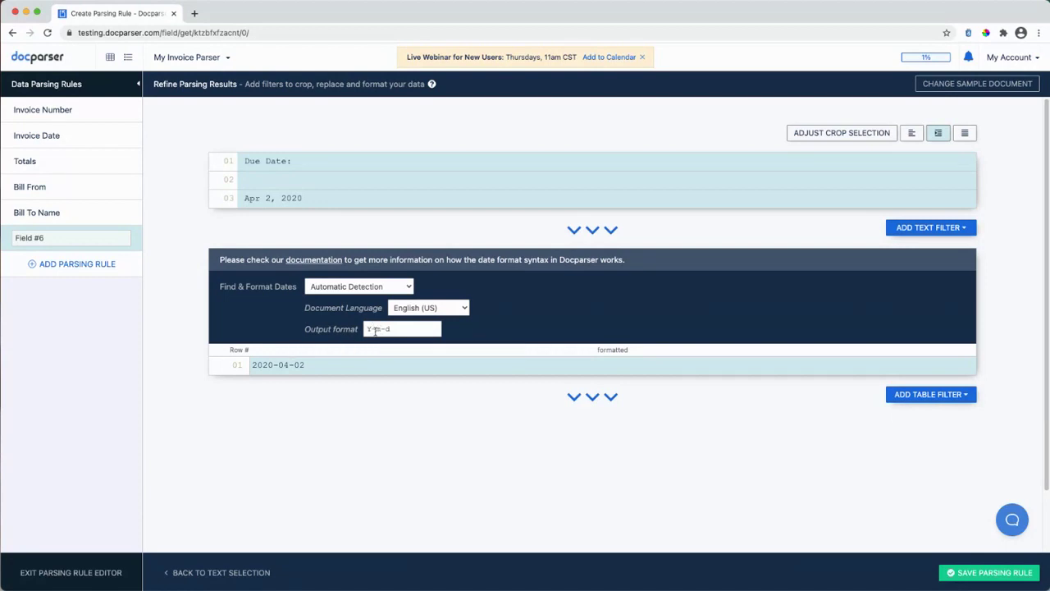
- Set the output format of the due date's Find & Format Dates filter to m-d-Y
drag(374, 329, 327, 327)
text(m-d-)
text(Y)
text(j)
triple_click(369, 329)
text(J)
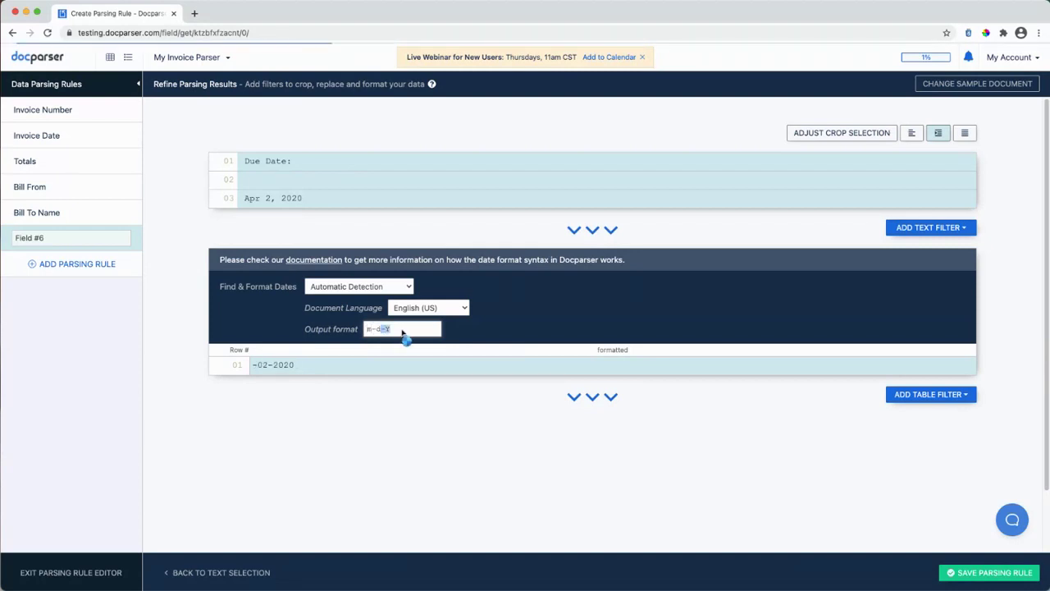
text(d)
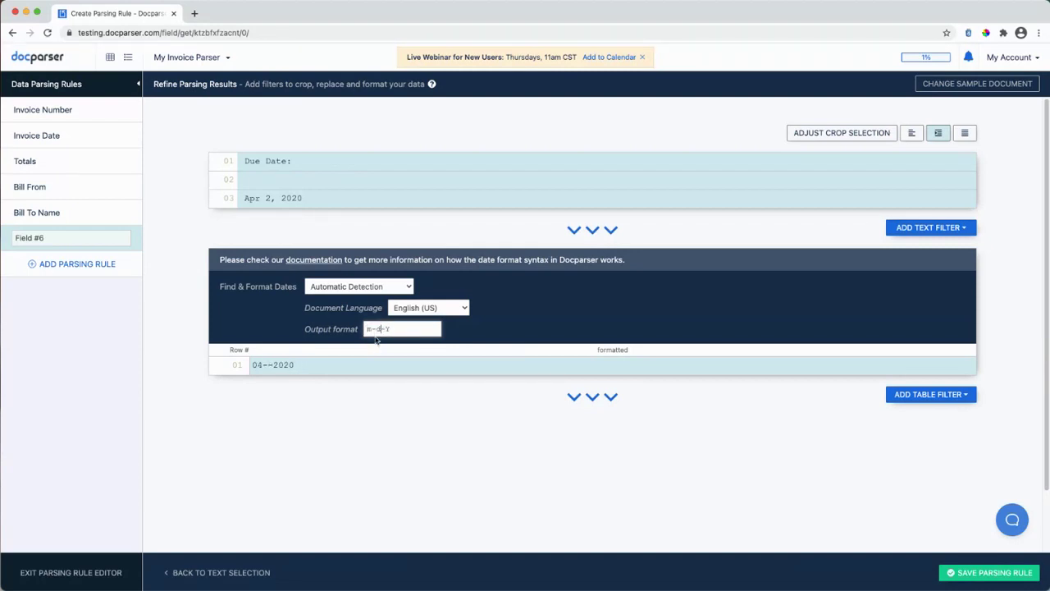
- Change the output format of the due date's Find & Format Dates filter to Y-m-d
key(Delete)
key(Delete)
click(380, 326)
key(BackSpace)
text(m)
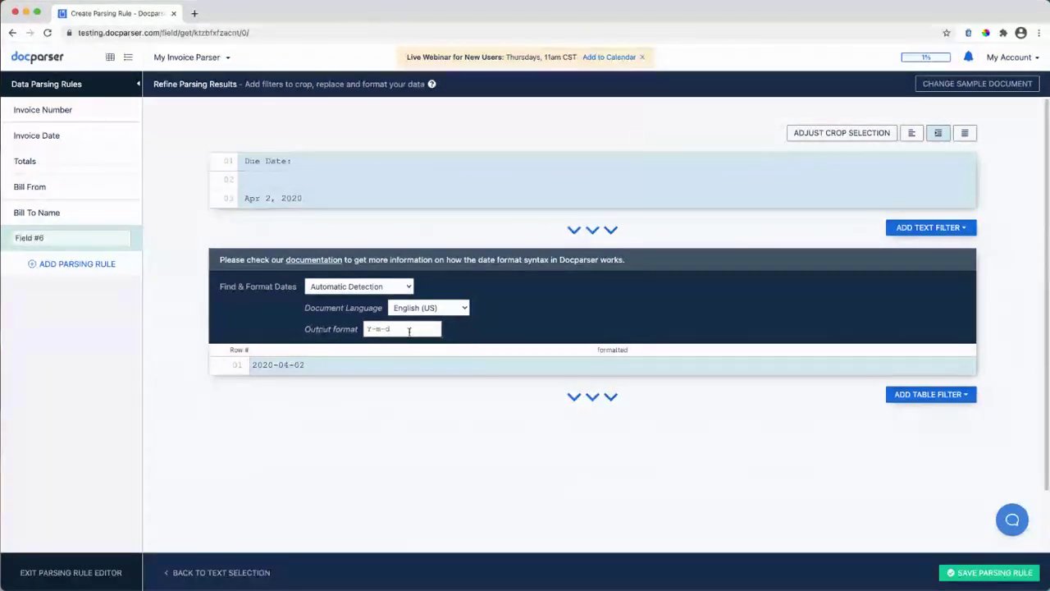
- Name the due date rule "Due Date" and save it
triple_click(66, 236)
text(Due Date)
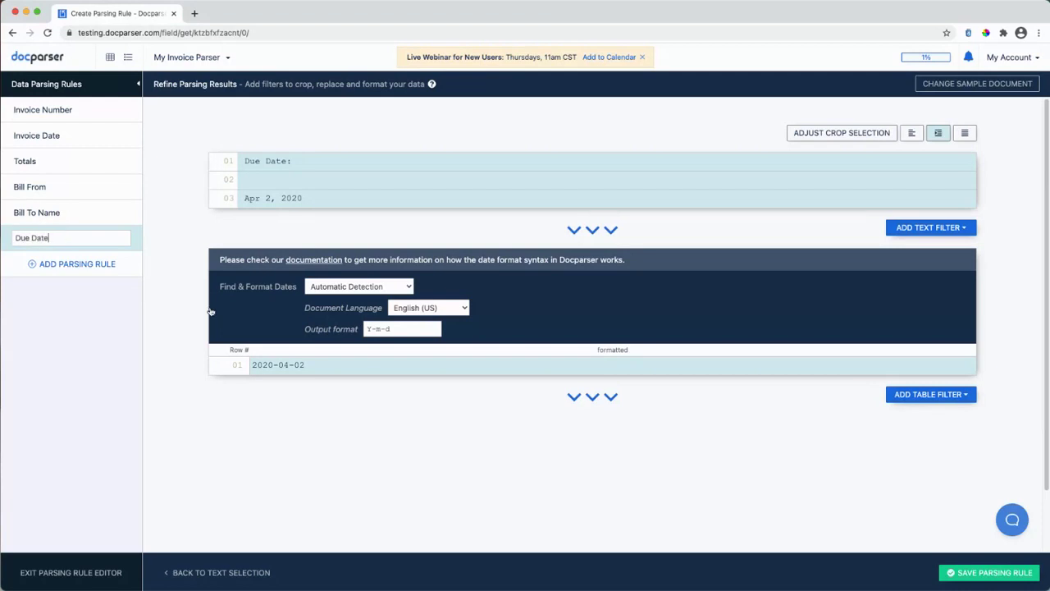
click(979, 574)
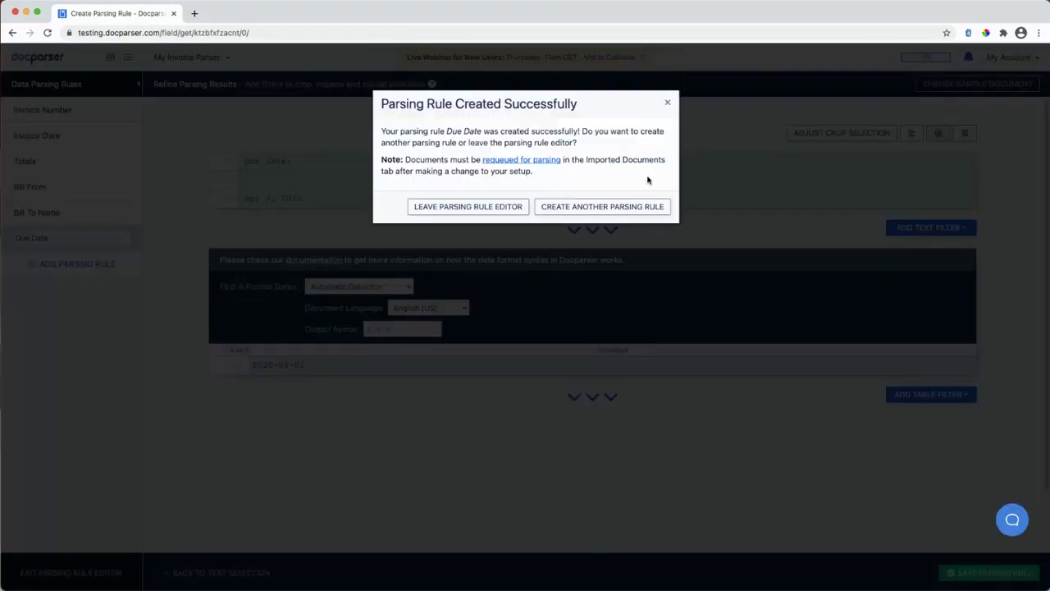
- Create another parsing rule from the invoice Line Items preset
click(624, 210)
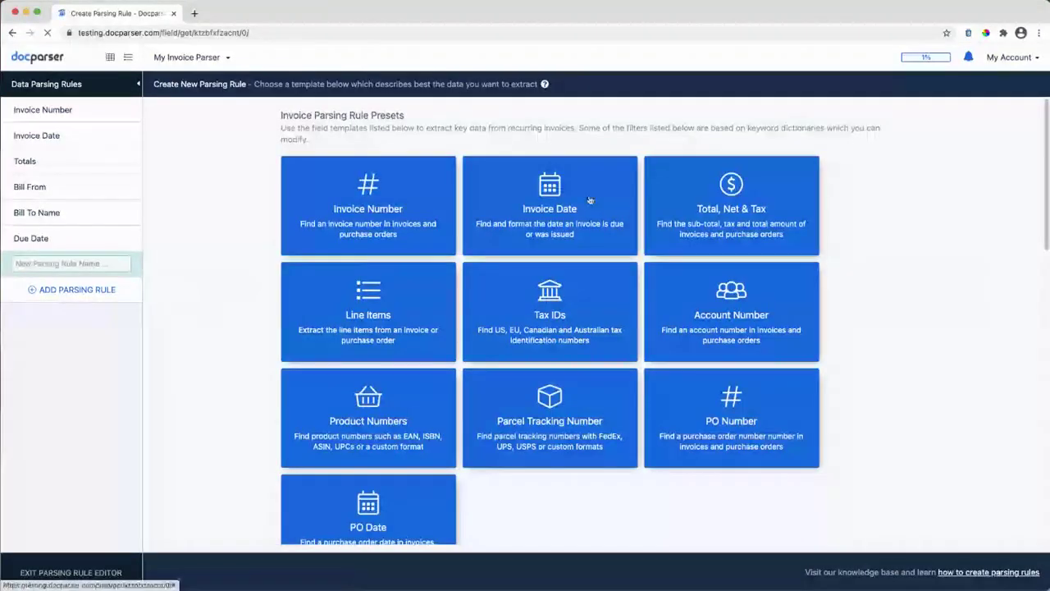
click(514, 237)
click(419, 295)
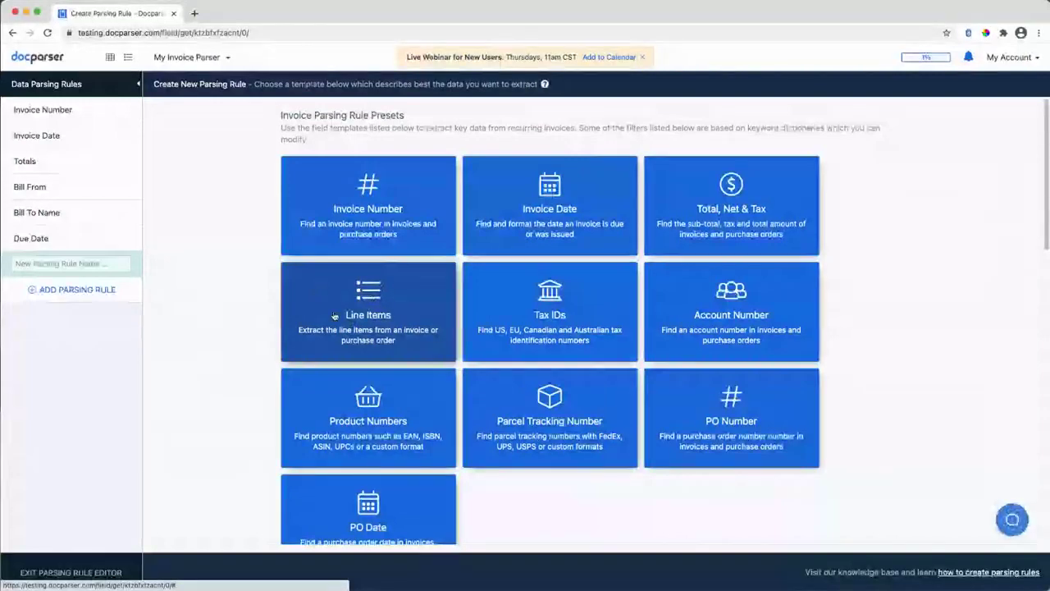
scroll(798, 343, down, 4)
scroll(779, 411, down, 2)
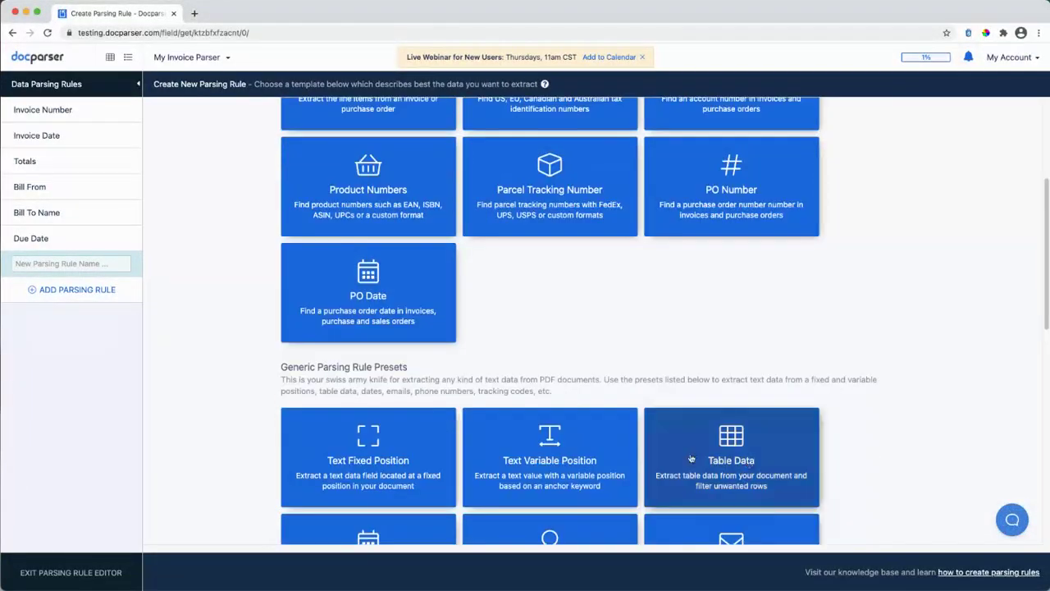
scroll(722, 427, up, 5)
click(393, 246)
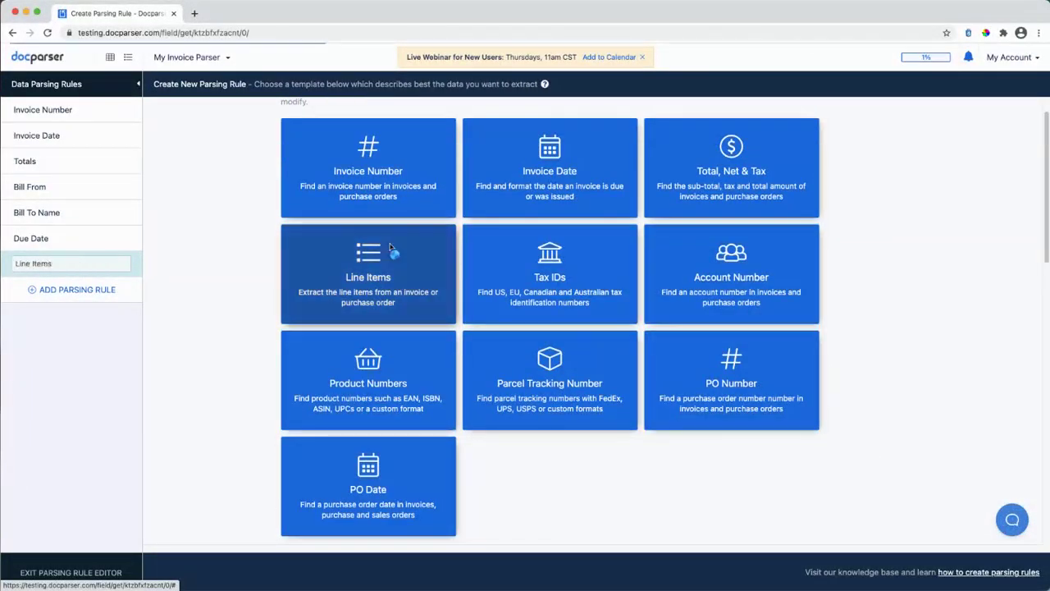
- Resize the table selection to about 1152 × 464 around the line item rows, from below the header to above Subtotal
scroll(647, 286, down, 4)
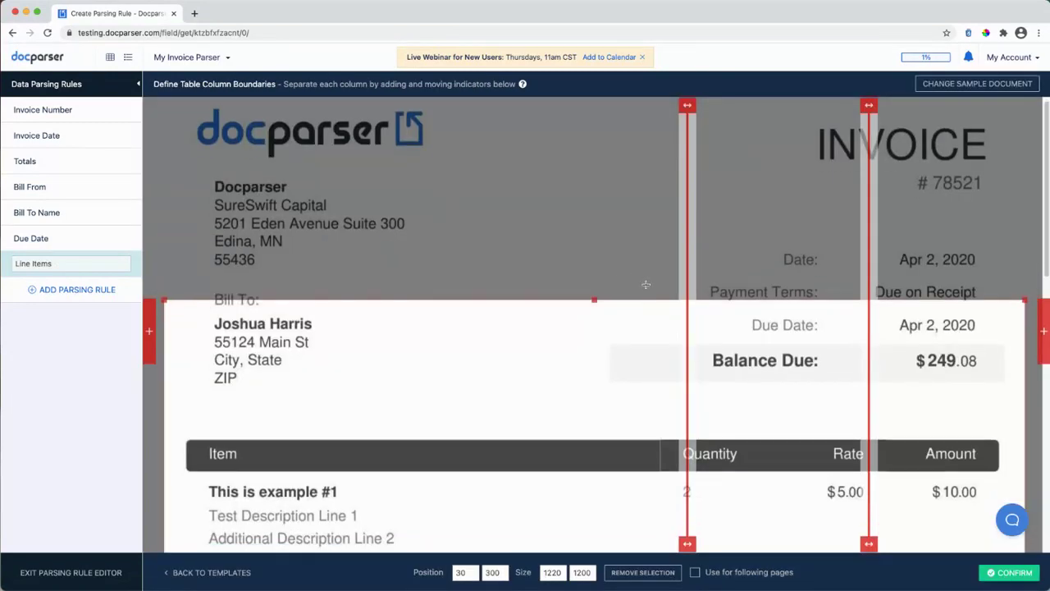
scroll(276, 428, down, 2)
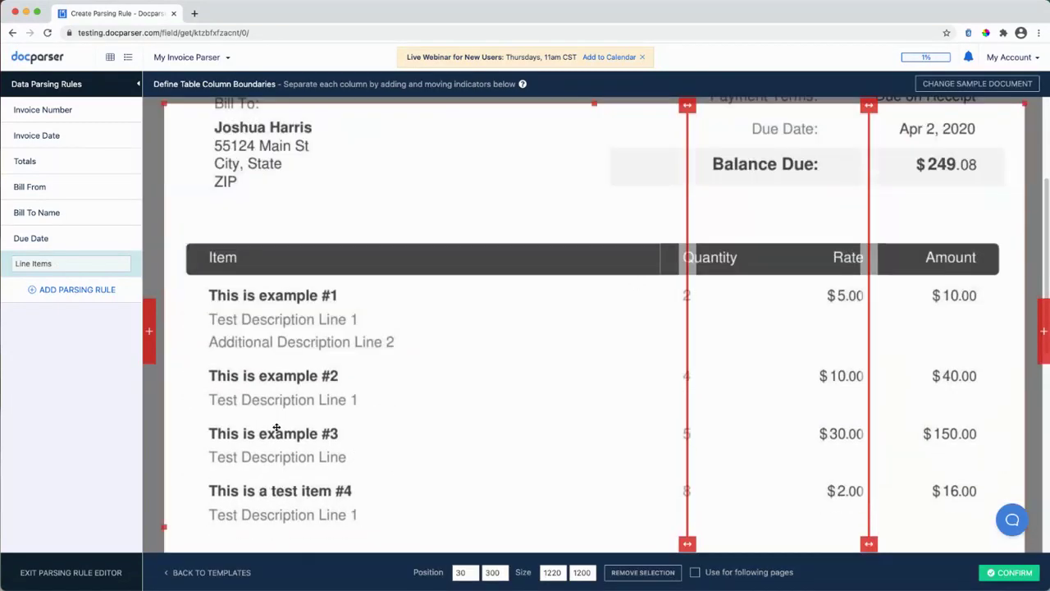
scroll(525, 312, down, 2)
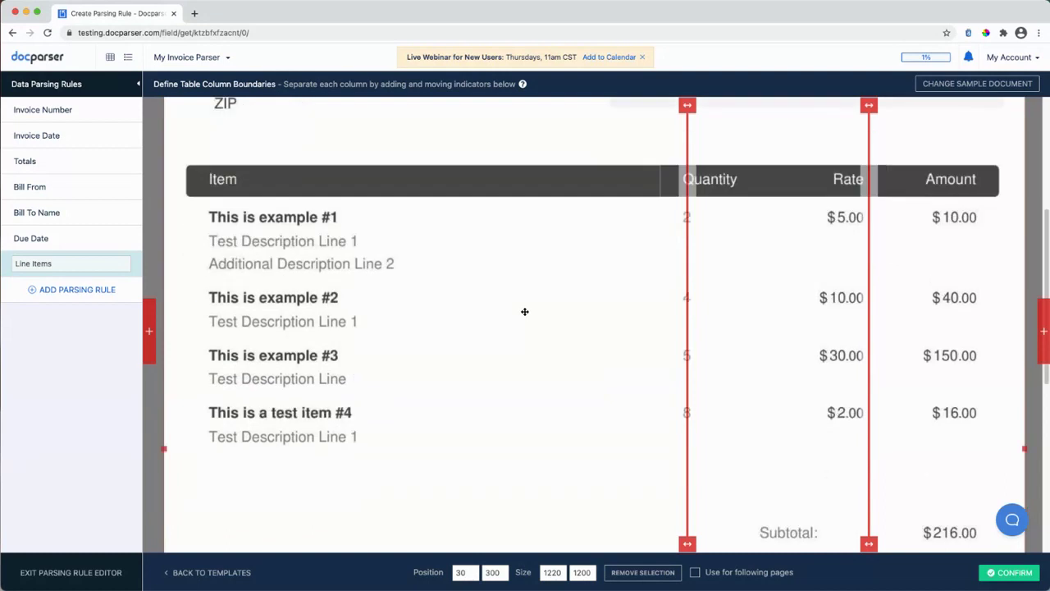
scroll(522, 310, up, 4)
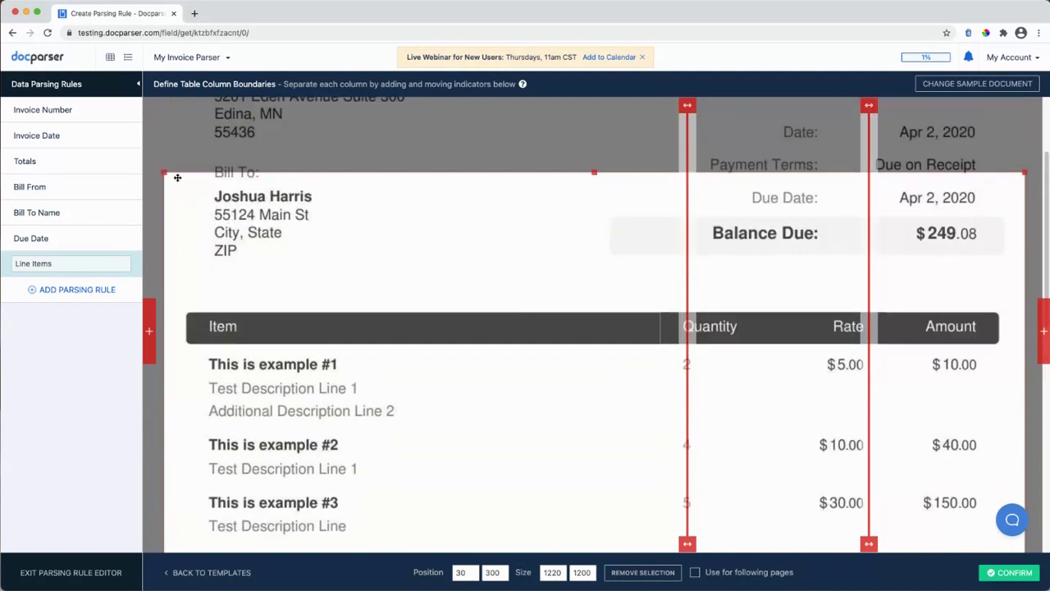
drag(168, 171, 184, 342)
scroll(664, 277, down, 7)
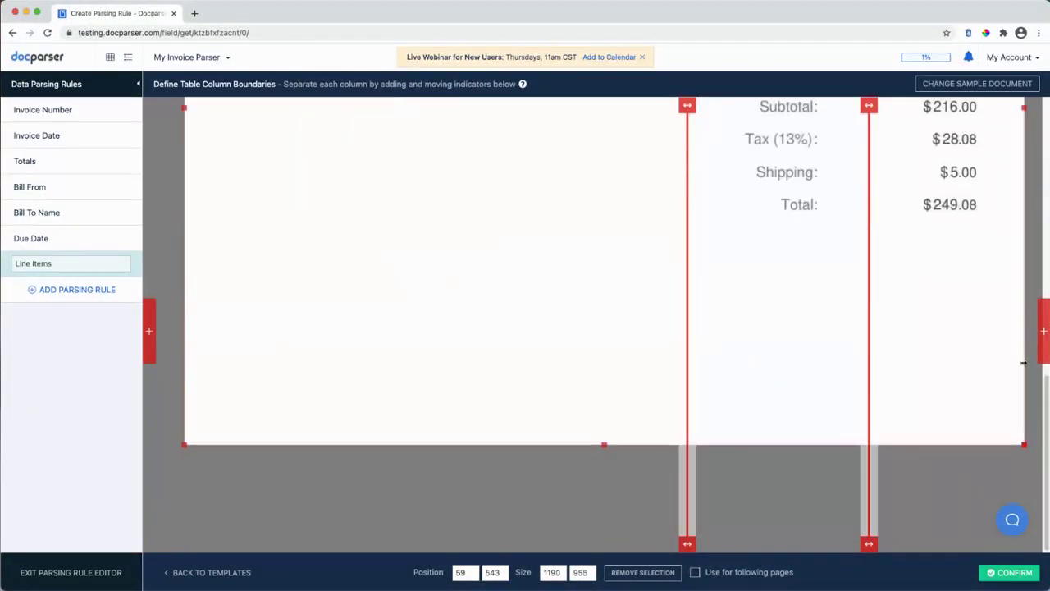
drag(1024, 446, 1013, 186)
scroll(990, 251, up, 4)
drag(1016, 543, 998, 454)
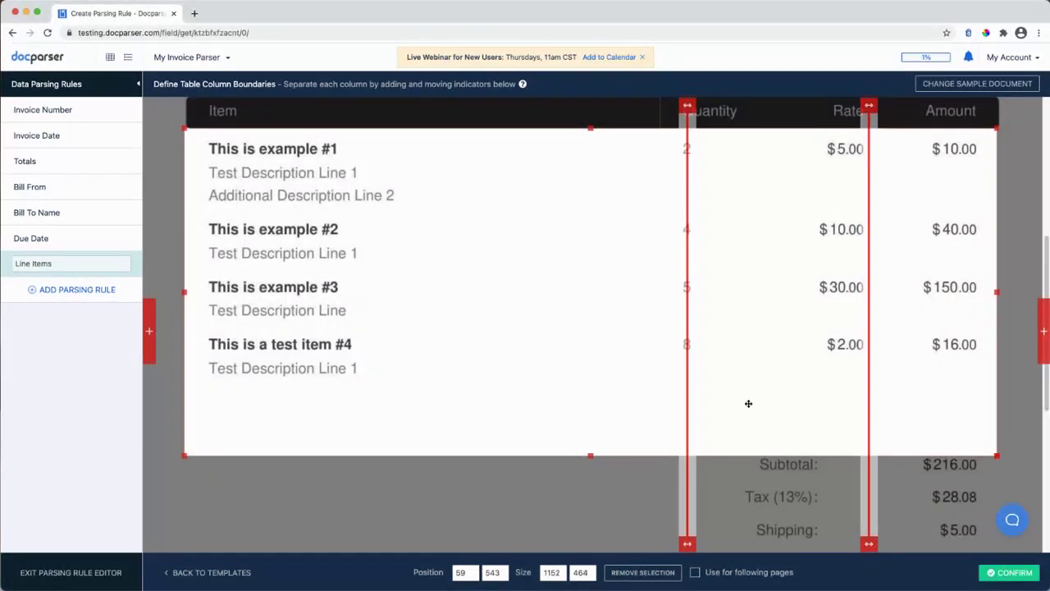
scroll(415, 346, down, 1)
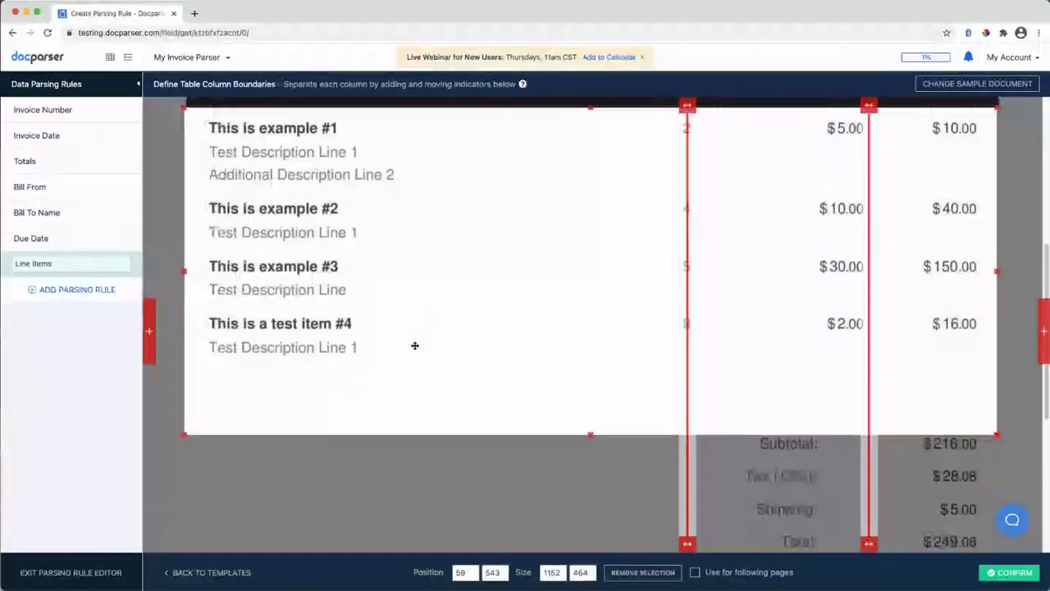
scroll(414, 345, down, 4)
scroll(417, 375, up, 4)
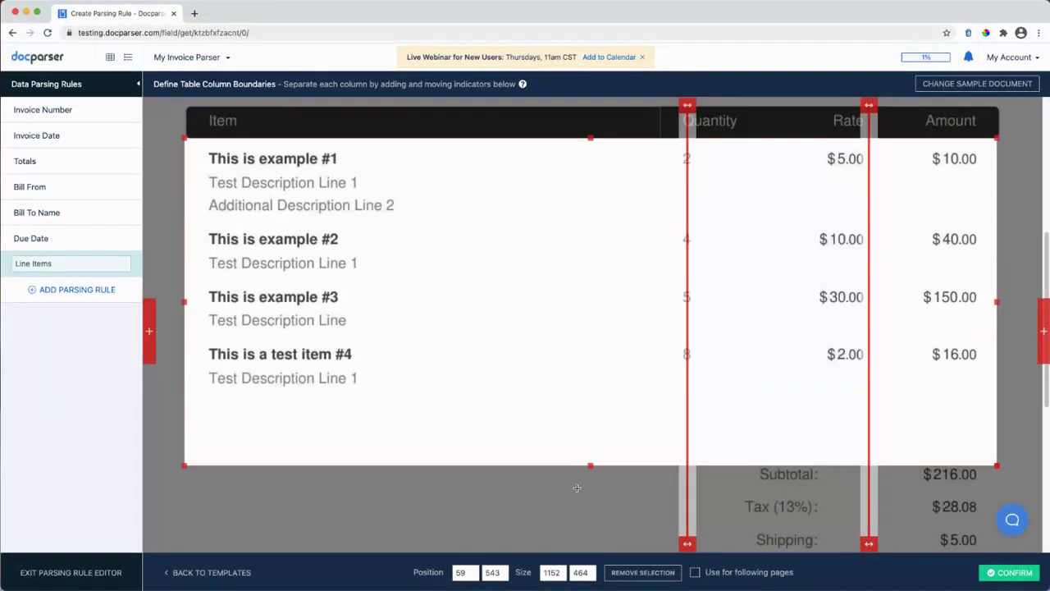
- Remove the table selection and move the two column dividers to either side of the Quantity values
click(643, 572)
scroll(626, 321, up, 4)
scroll(736, 300, down, 3)
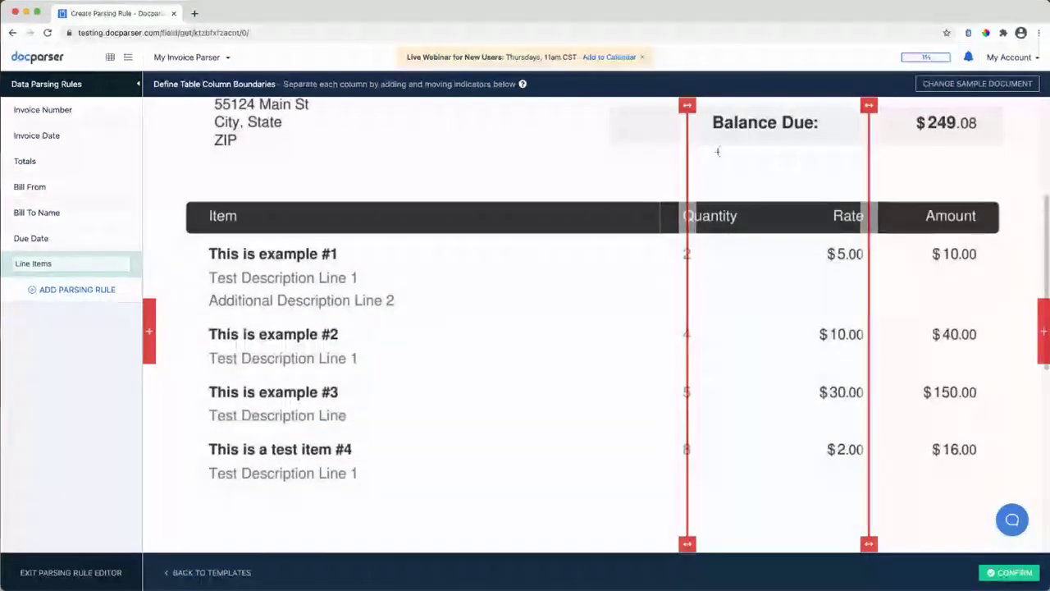
drag(687, 337, 660, 336)
scroll(734, 270, down, 2)
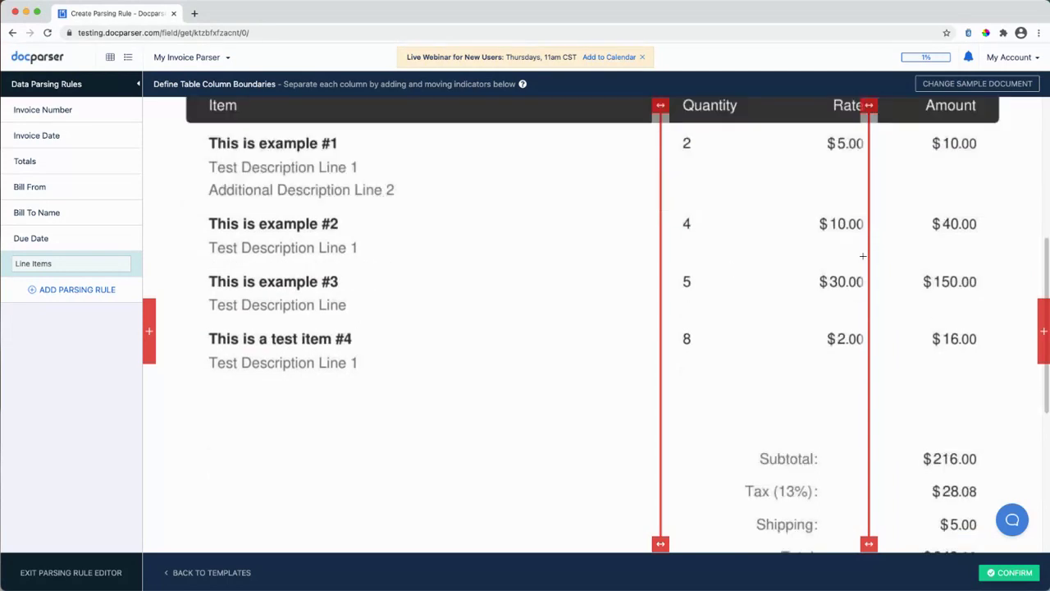
drag(869, 277, 739, 295)
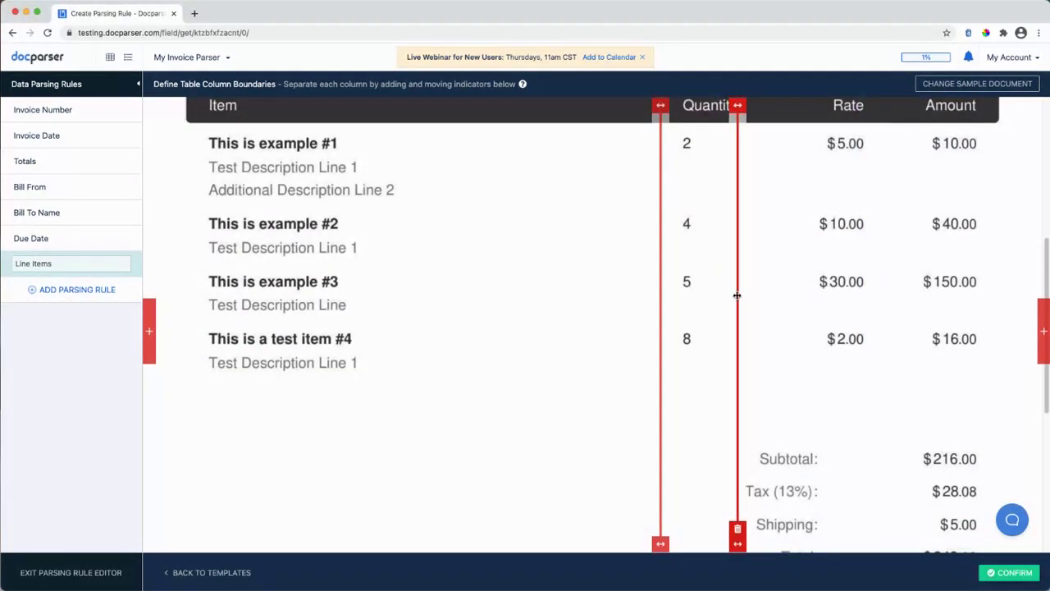
- Add a third column divider between Rate and Amount and confirm the column boundaries
click(1041, 327)
drag(925, 322, 890, 320)
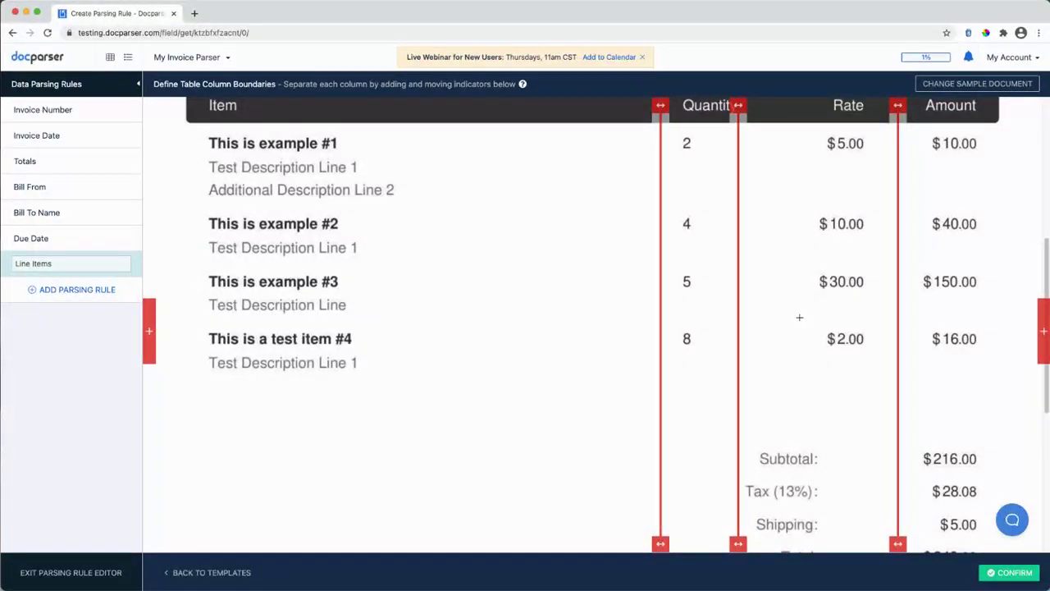
scroll(867, 227, down, 3)
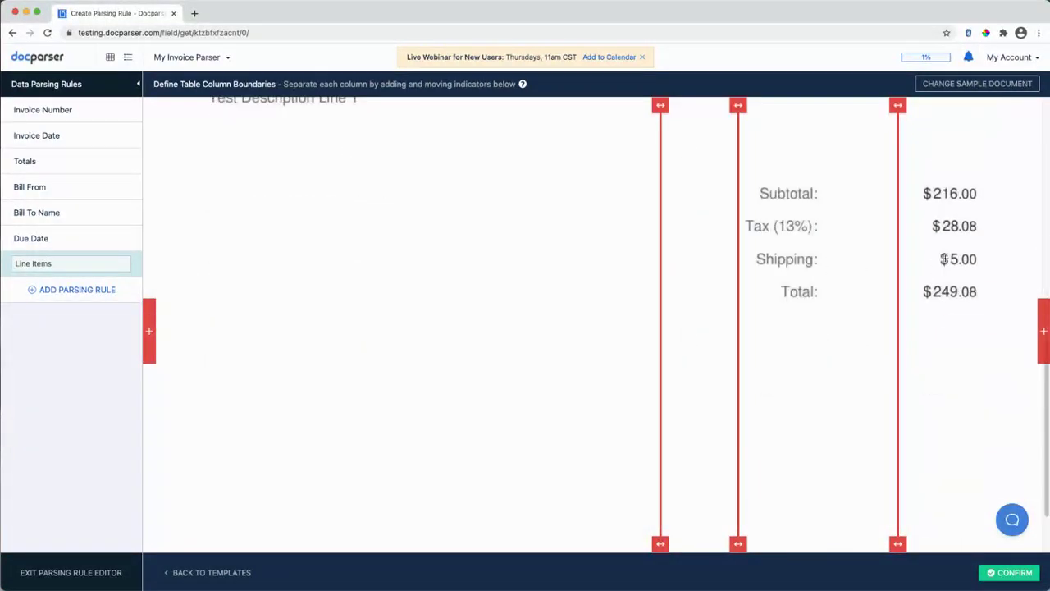
scroll(943, 258, up, 4)
click(1001, 573)
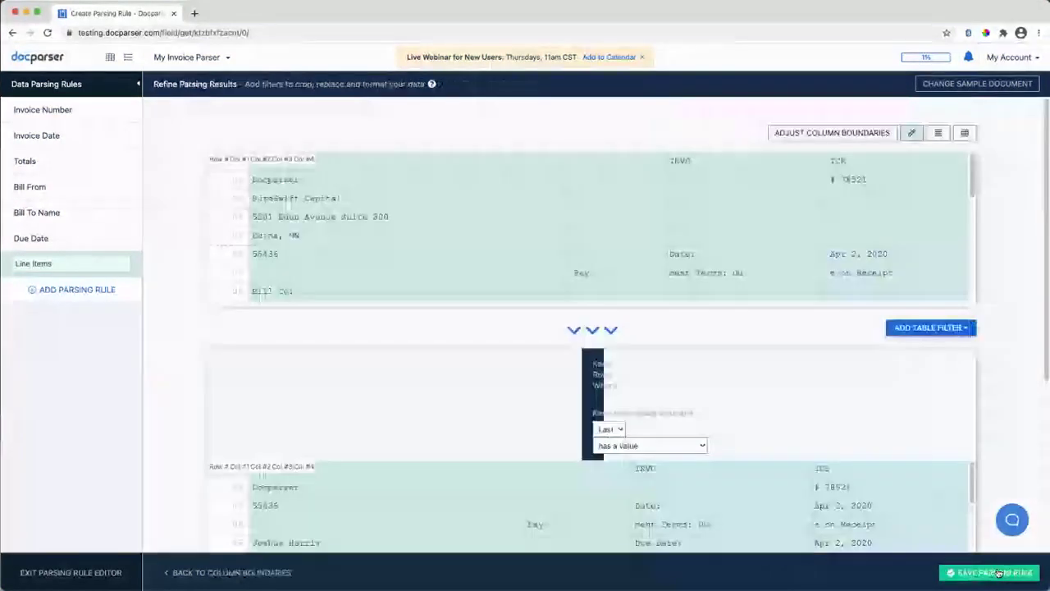
- Check the extracted rows and remove the Keep Rows Where filter from the line items rule
scroll(625, 290, down, 2)
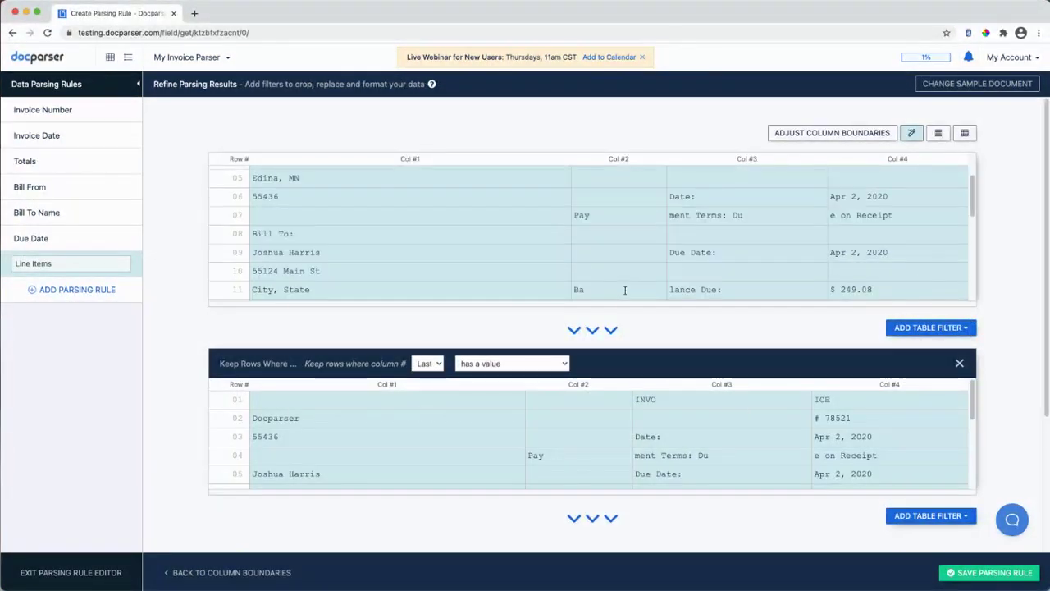
scroll(493, 193, up, 2)
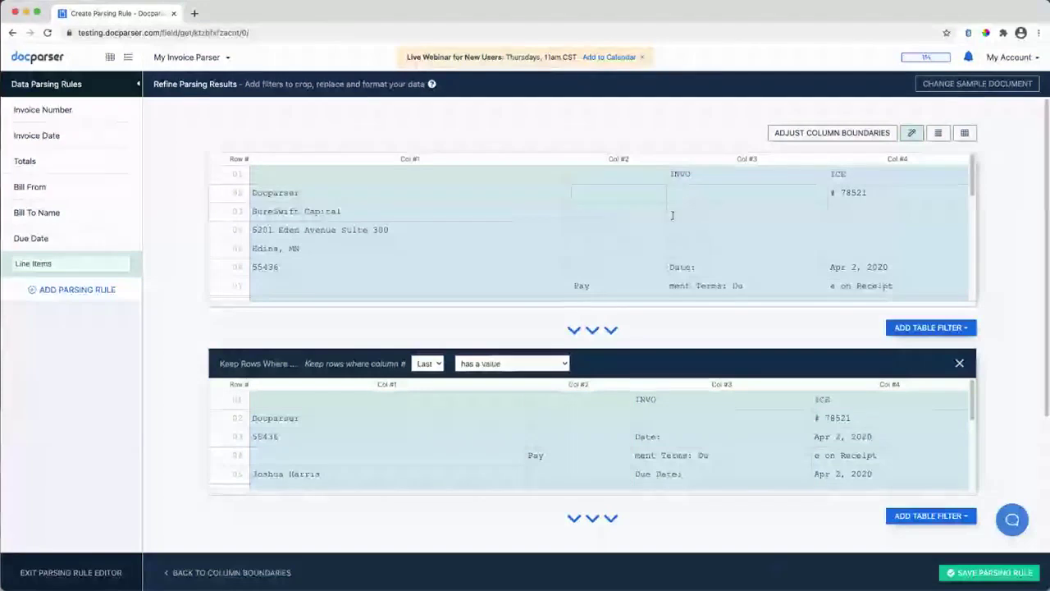
scroll(642, 213, down, 6)
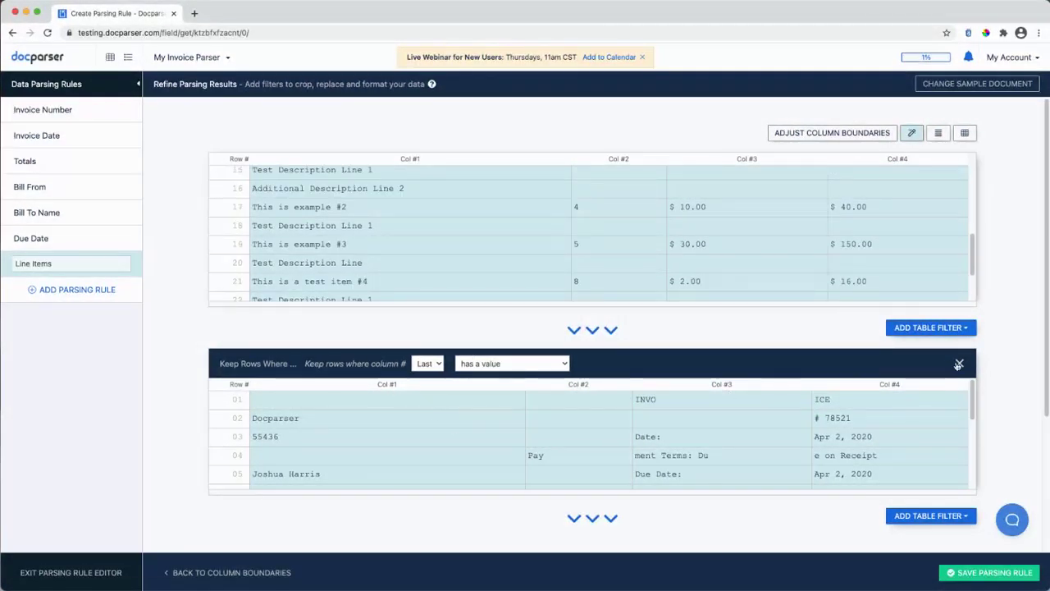
click(958, 364)
- Add a Keep Table Section filter to the line items table
scroll(681, 207, down, 6)
scroll(682, 209, up, 1)
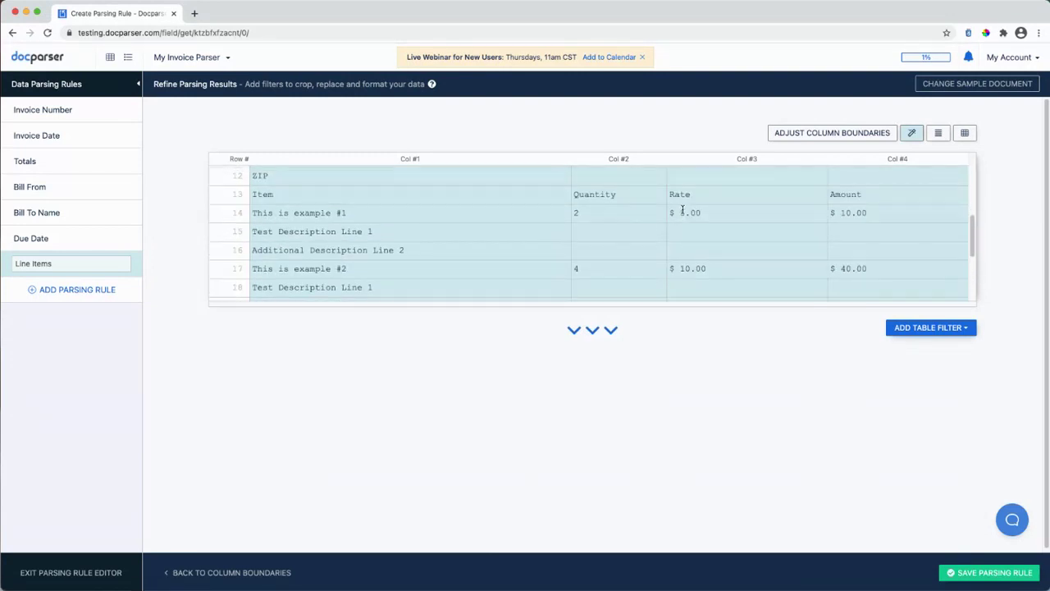
drag(305, 213, 328, 216)
click(917, 328)
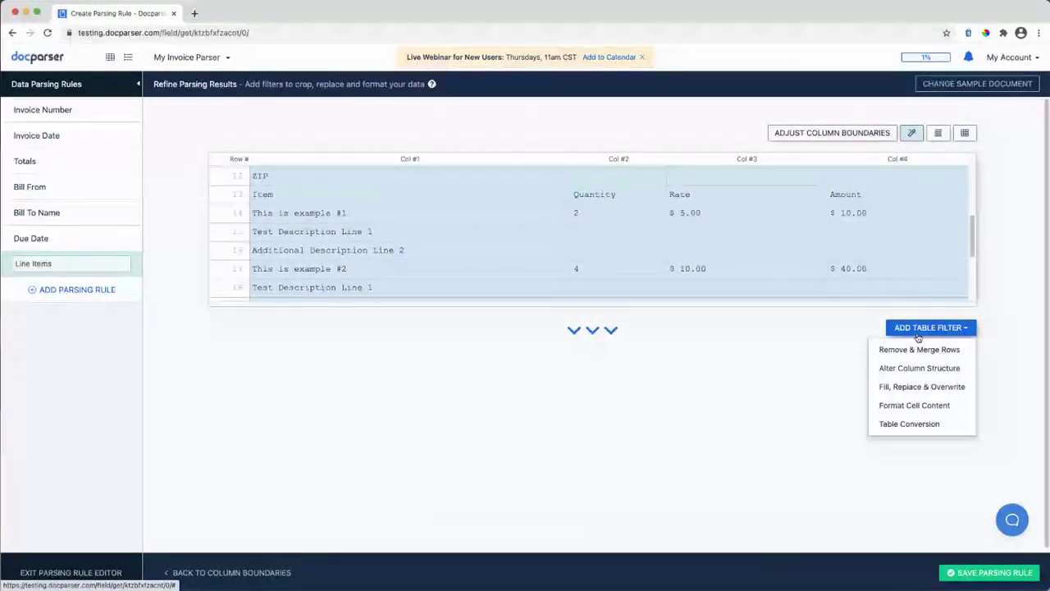
mouse_move(908, 357)
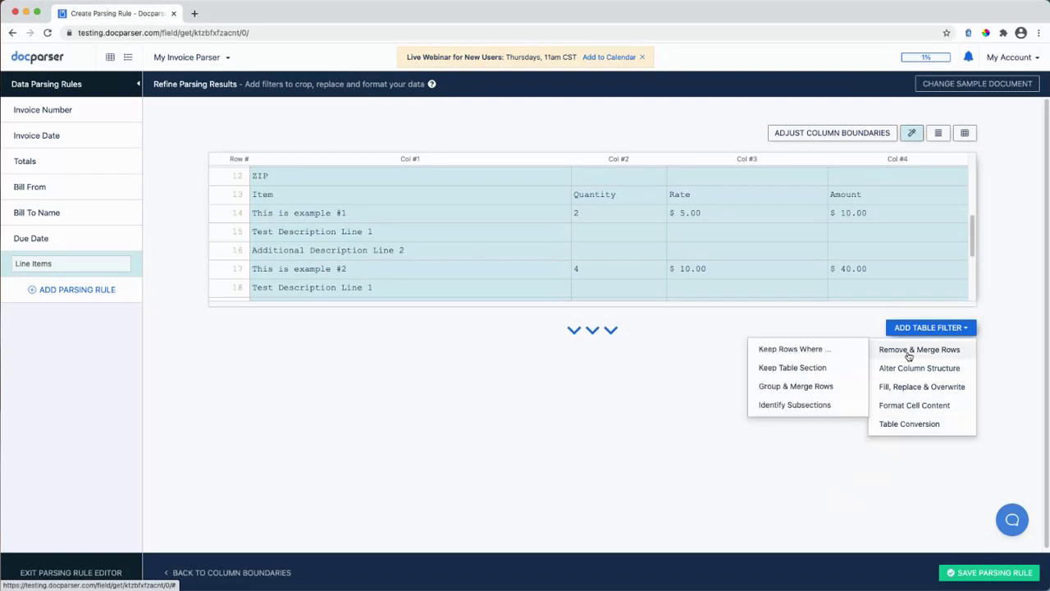
click(792, 368)
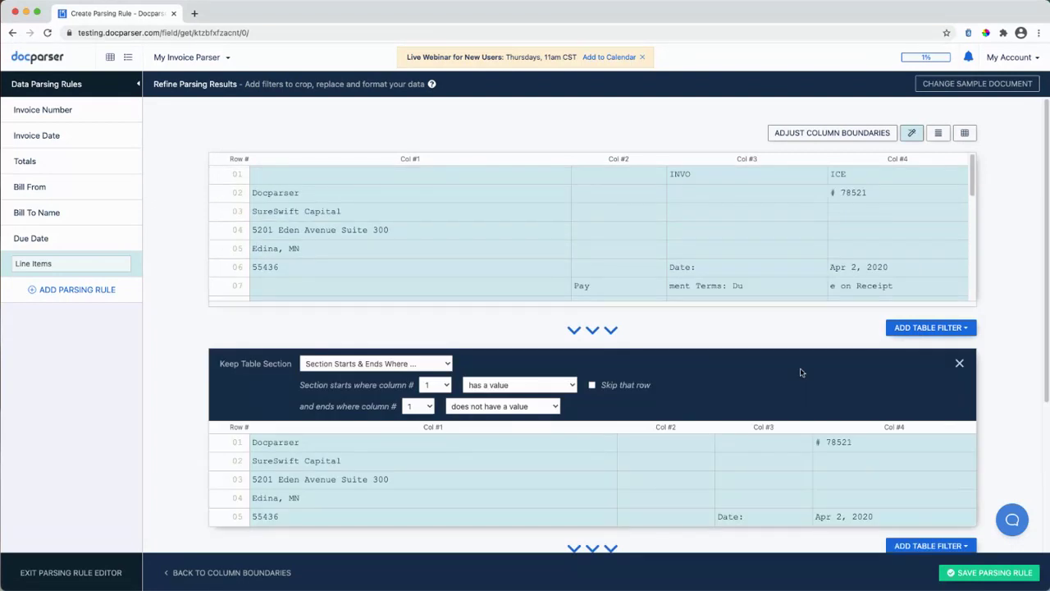
- Set the kept table section to start where column 2 contains "Quantity", copying the word from the extracted table's header row
scroll(629, 239, down, 5)
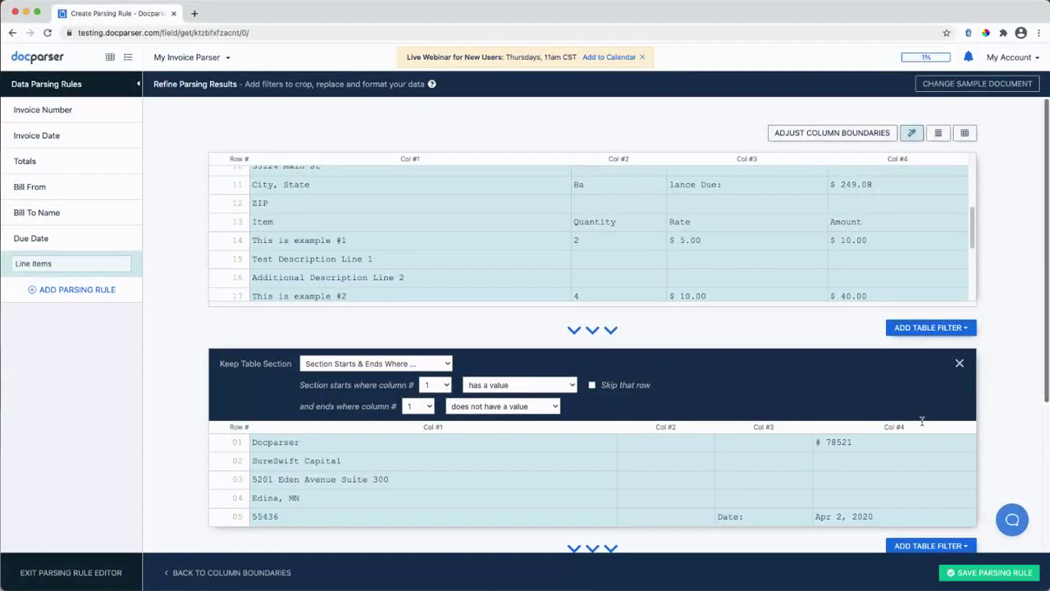
double_click(577, 221)
key(ctrl+c)
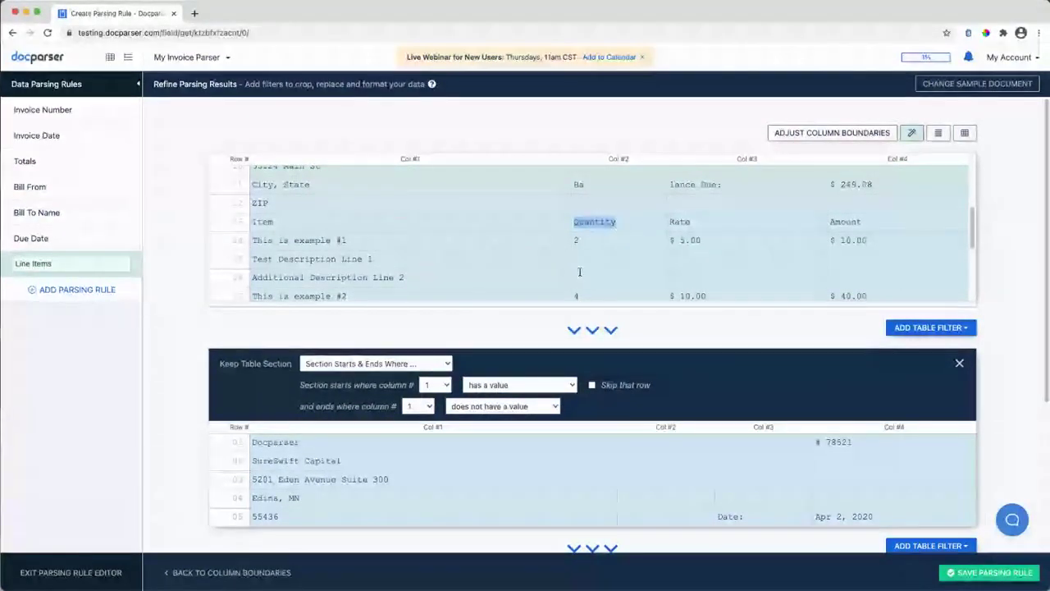
scroll(607, 272, down, 4)
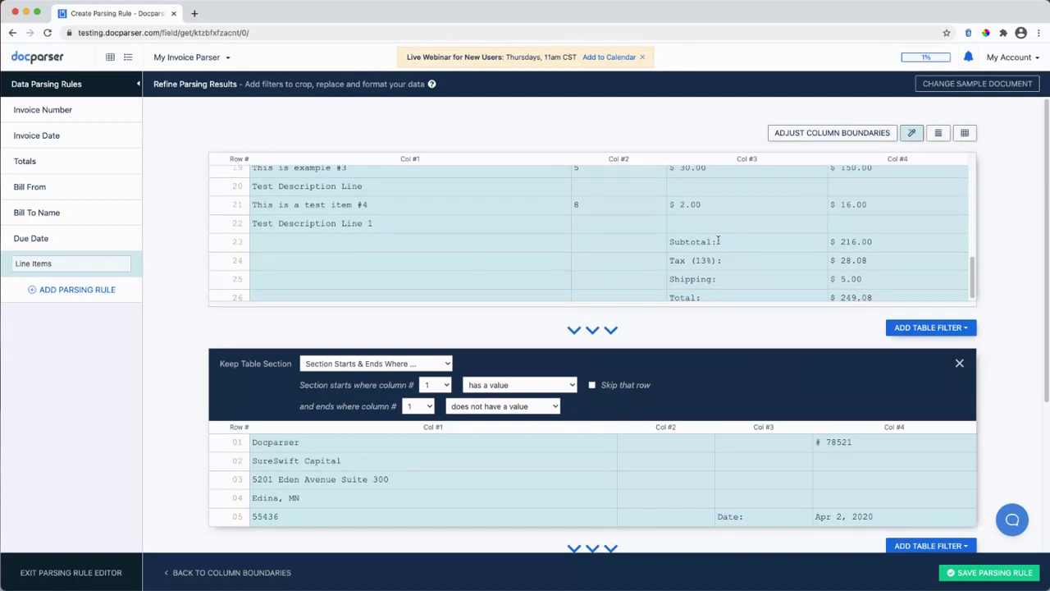
click(436, 383)
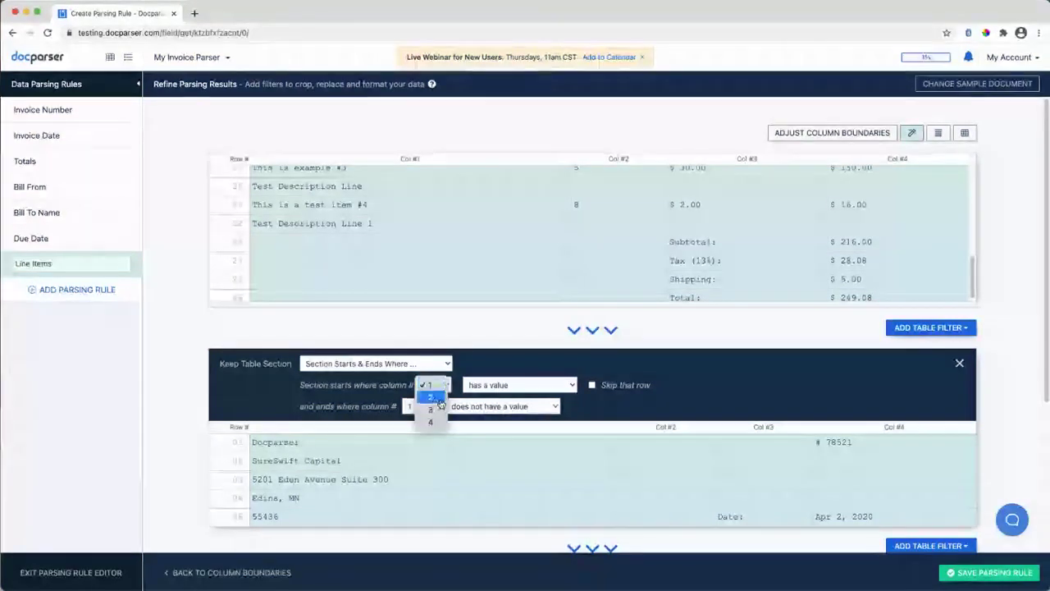
click(432, 398)
click(493, 385)
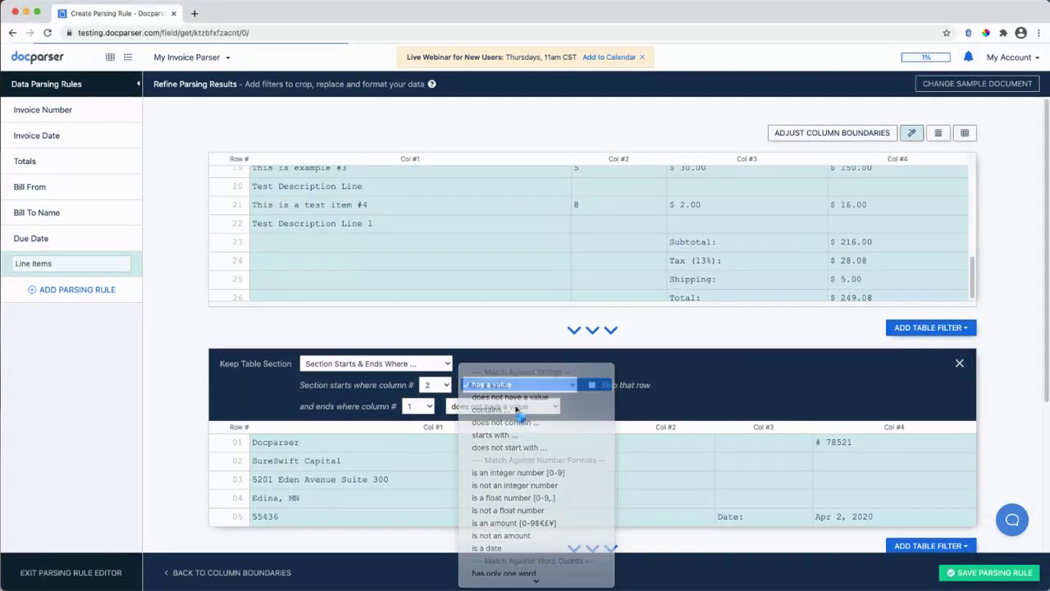
click(492, 385)
click(507, 409)
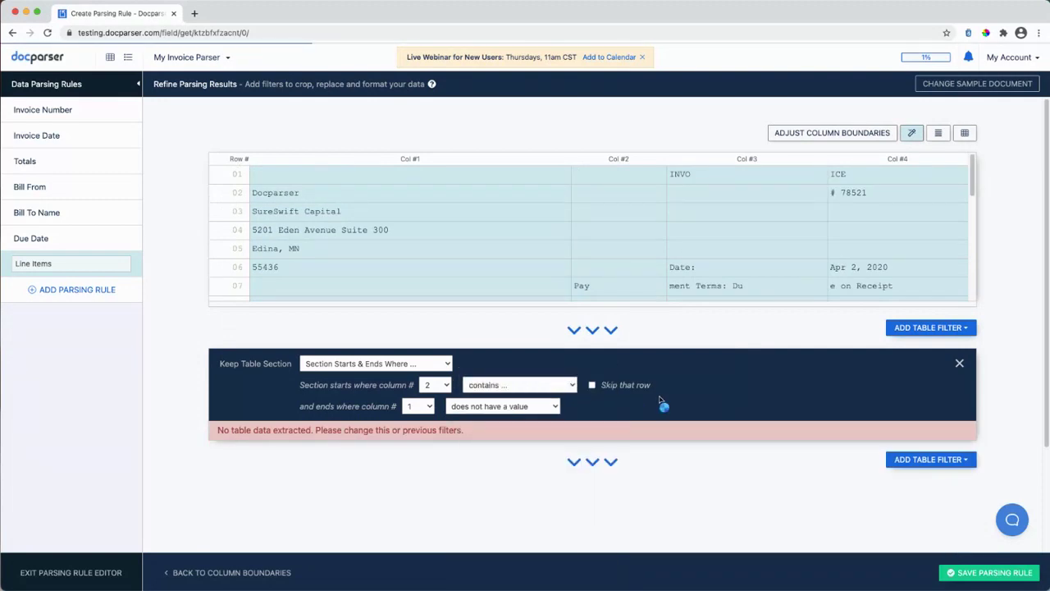
key(ctrl+v)
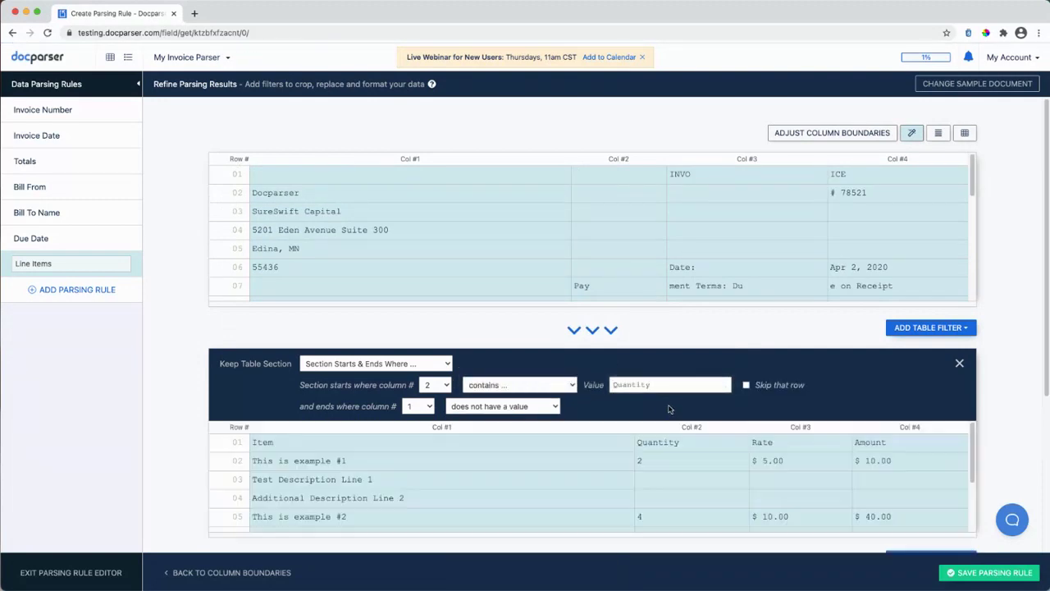
- Set the kept table section to end where column 3 contains "Subtotal" and check the remaining rows
click(416, 406)
click(414, 433)
click(485, 406)
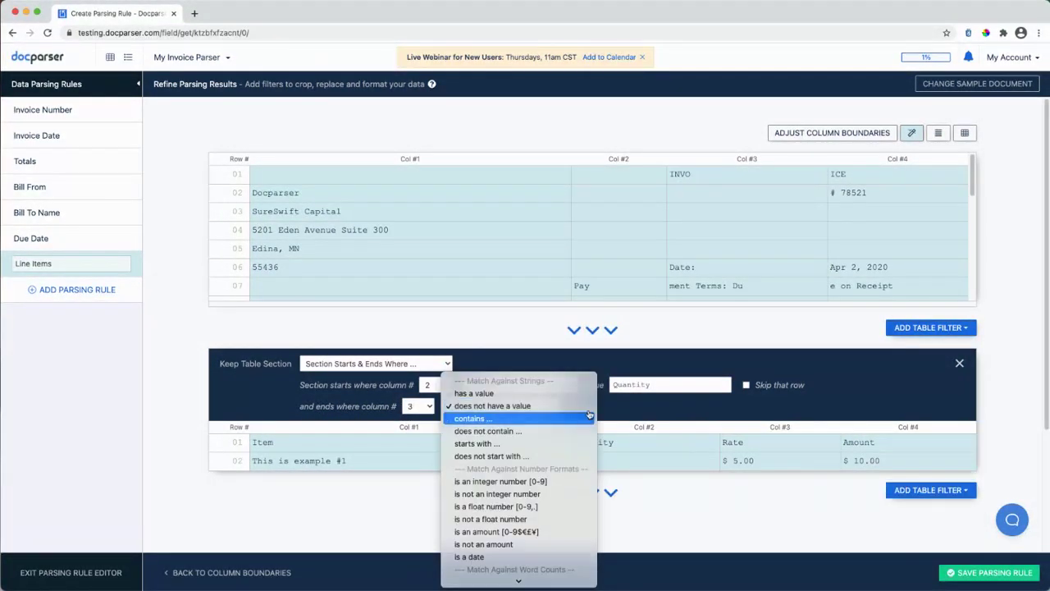
click(492, 415)
click(621, 406)
text(Subtotal)
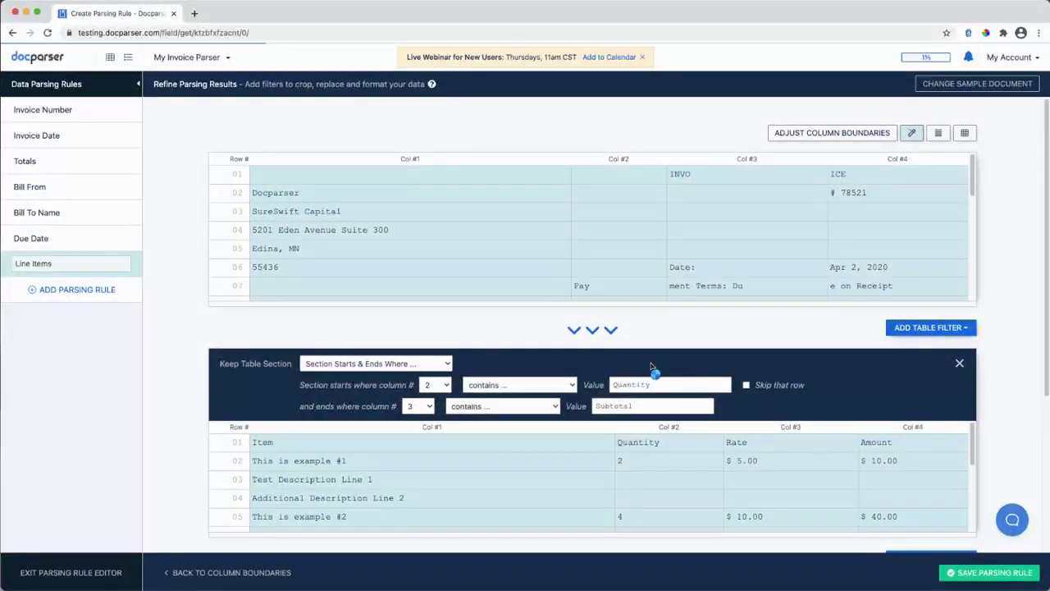
scroll(731, 434, down, 2)
drag(971, 352, 977, 425)
drag(974, 409, 973, 330)
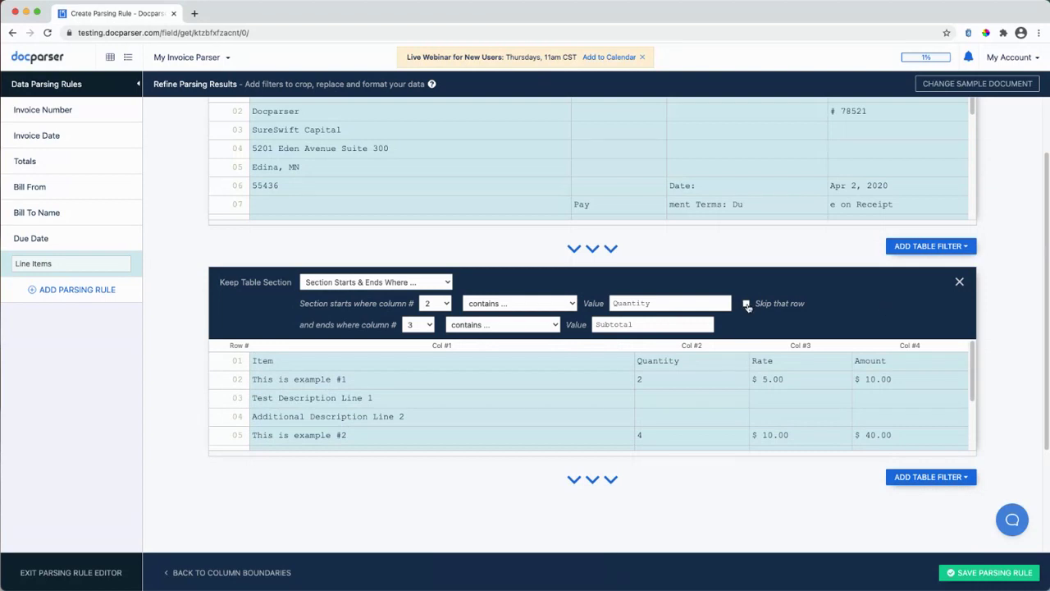
- Skip the "Quantity" header row at the start of the kept section and review the resulting line items
click(747, 304)
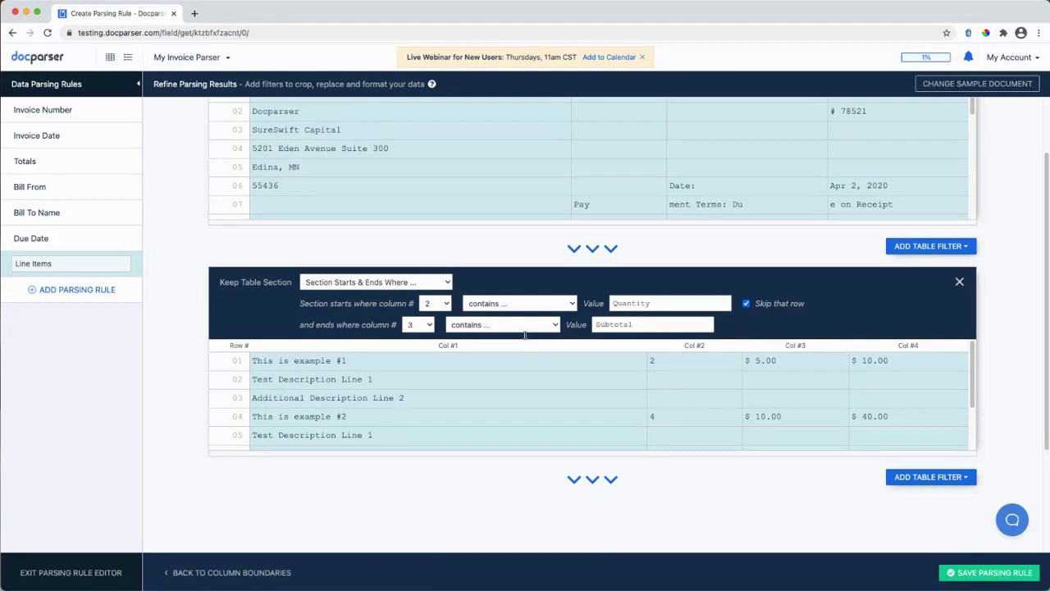
scroll(854, 304, down, 2)
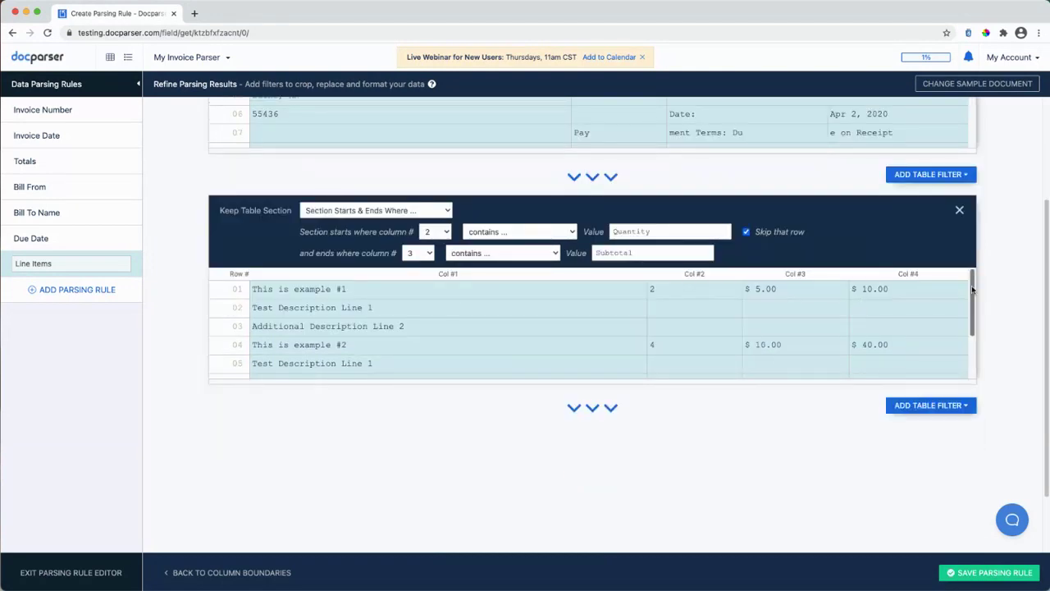
scroll(972, 295, down, 3)
scroll(972, 296, up, 3)
scroll(894, 361, down, 1)
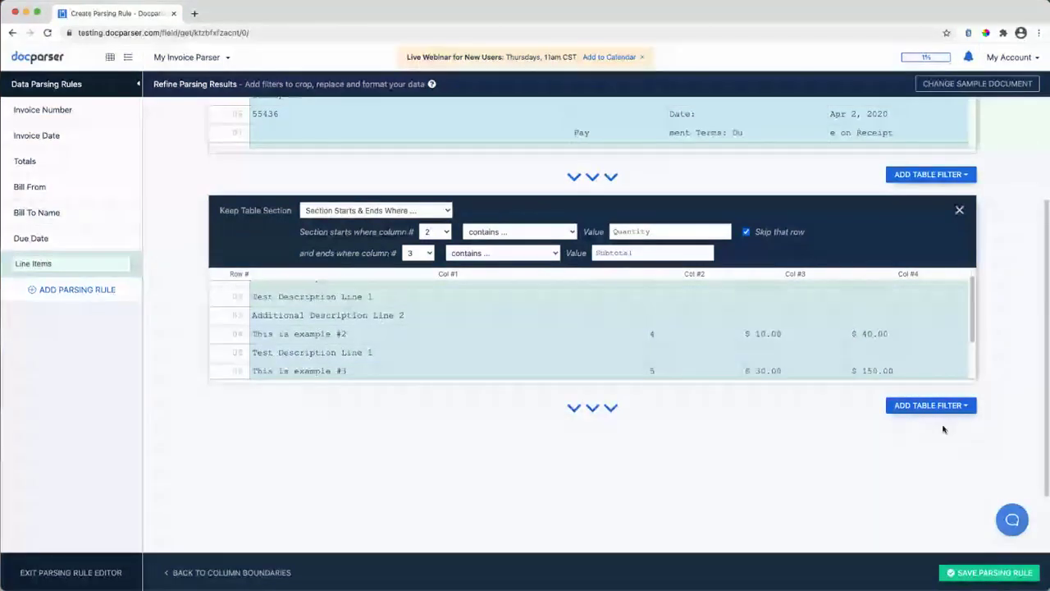
- Add a Group & Merge Rows filter below the Keep Table Section filter and look through its rows
scroll(938, 428, down, 1)
click(925, 326)
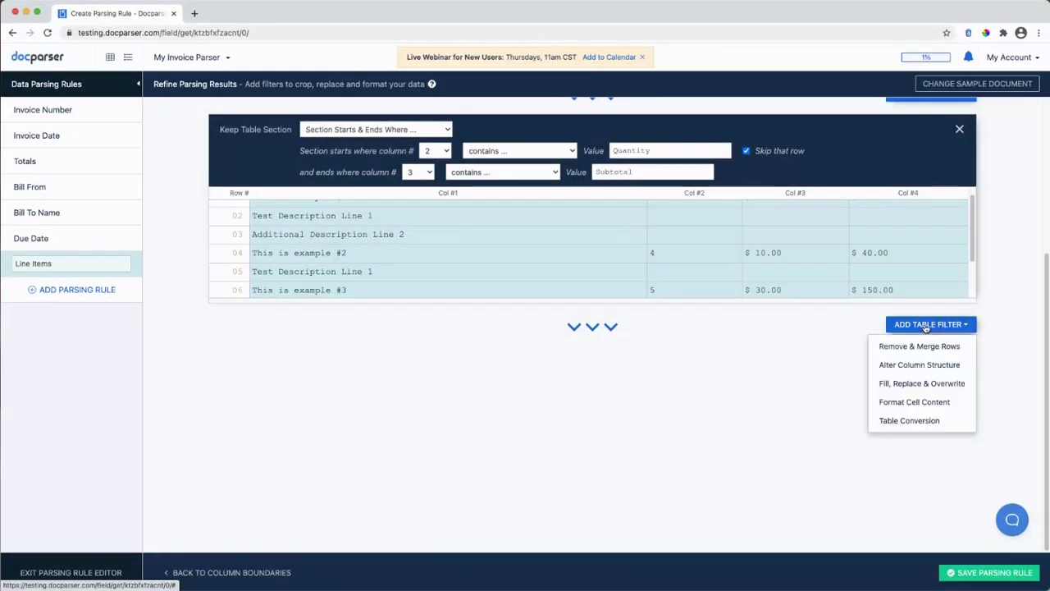
mouse_move(922, 346)
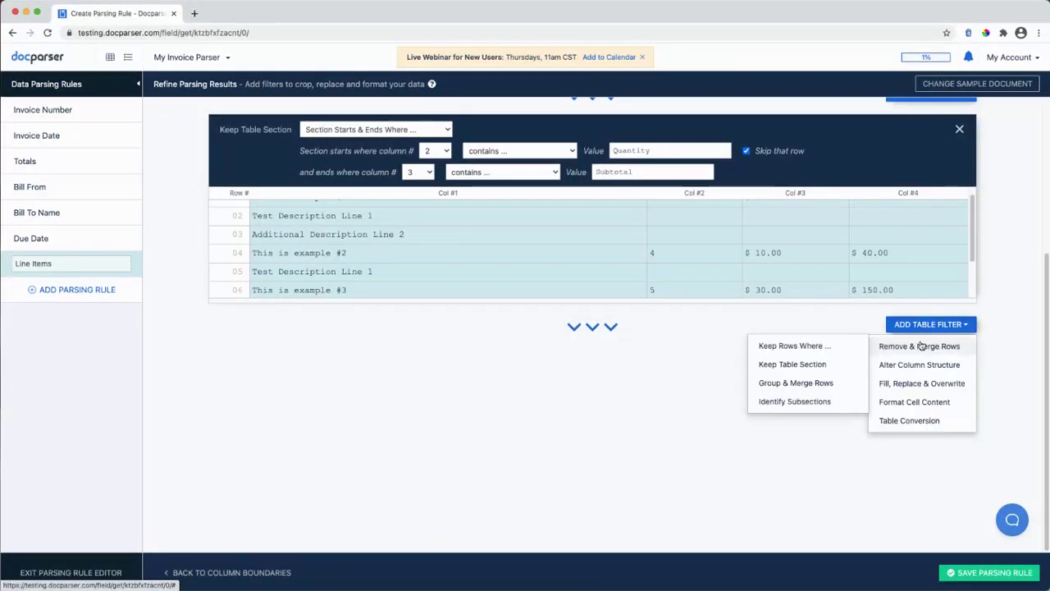
click(803, 384)
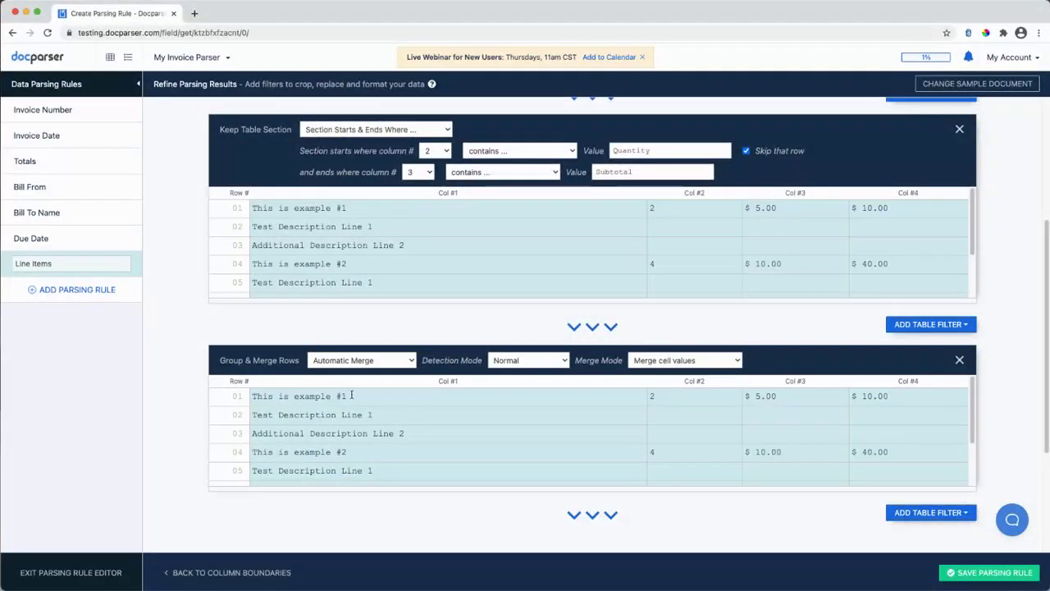
scroll(441, 402, down, 2)
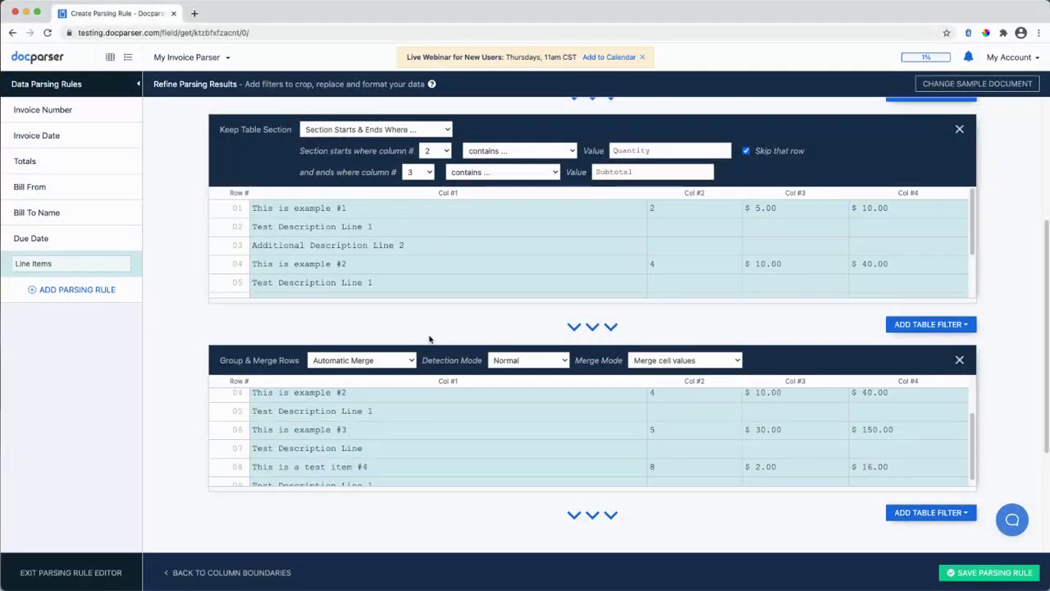
scroll(429, 336, down, 1)
- Switch Group & Merge Rows to Define Rules, with a row group beginning when column 2 is an integer number [0-9]
click(353, 277)
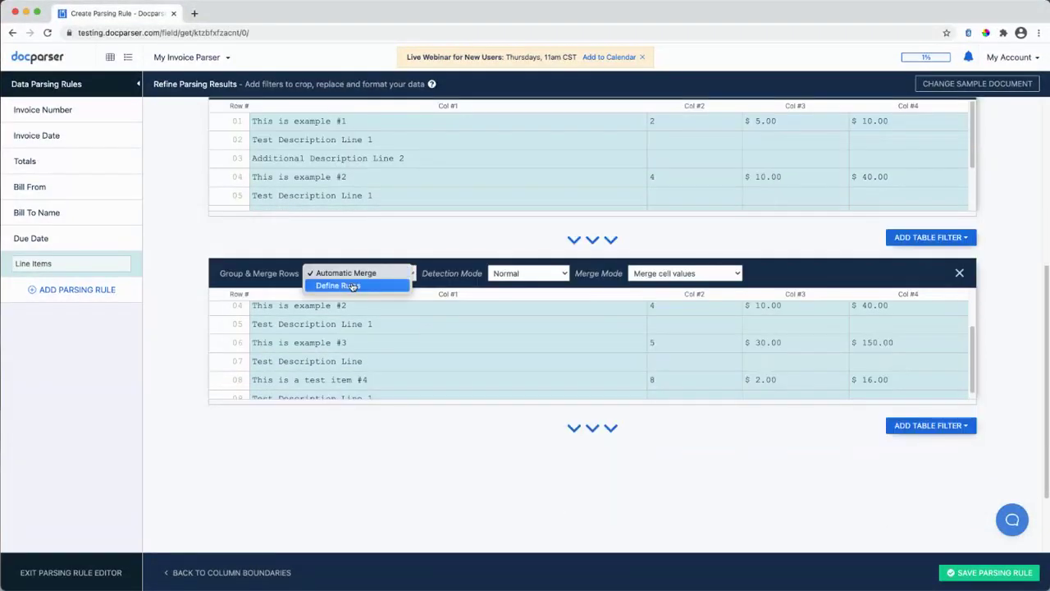
click(353, 285)
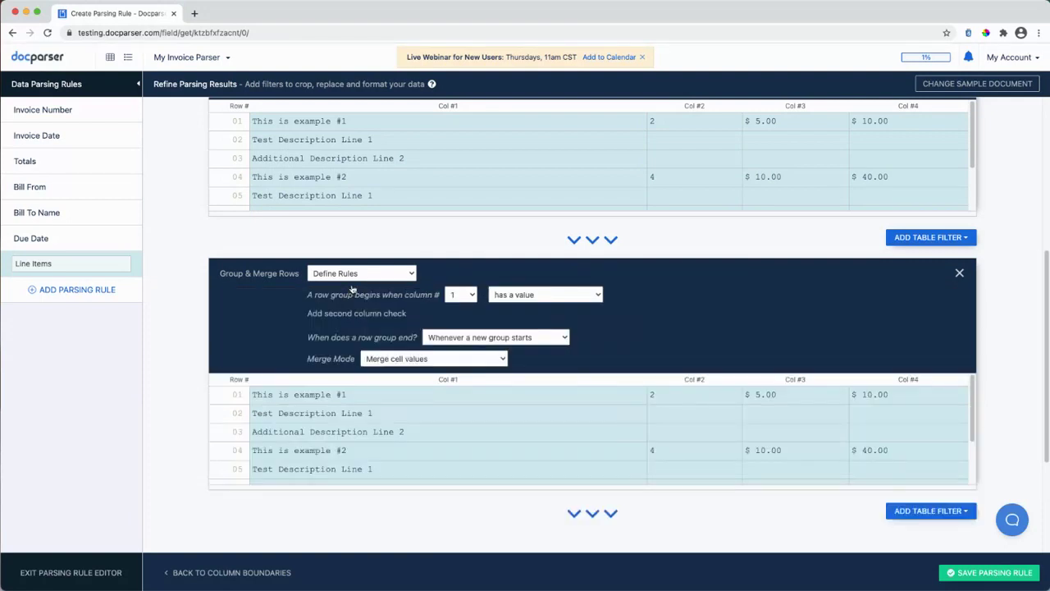
scroll(632, 351, down, 2)
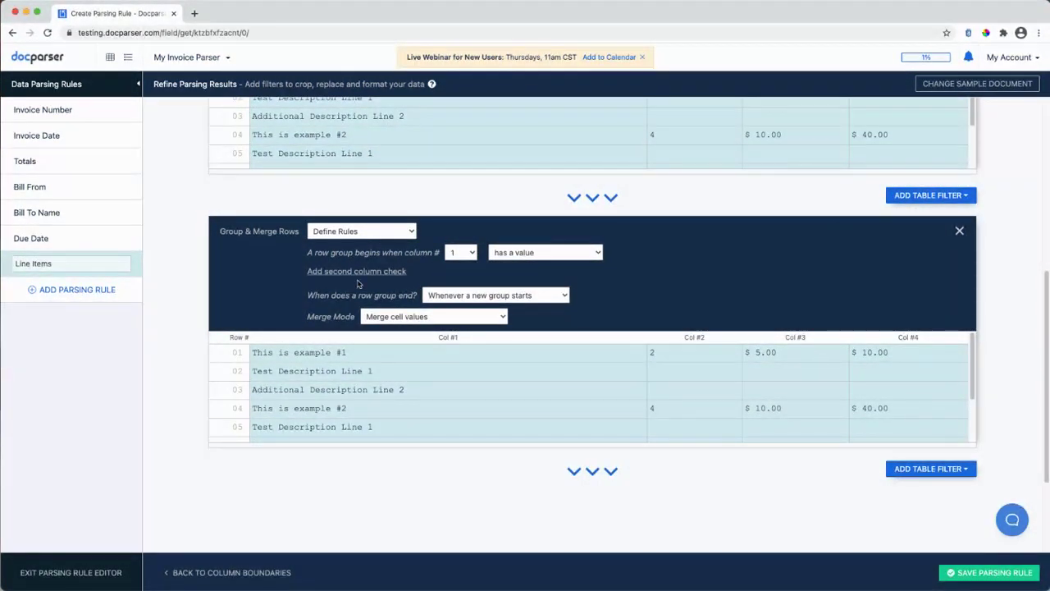
click(453, 256)
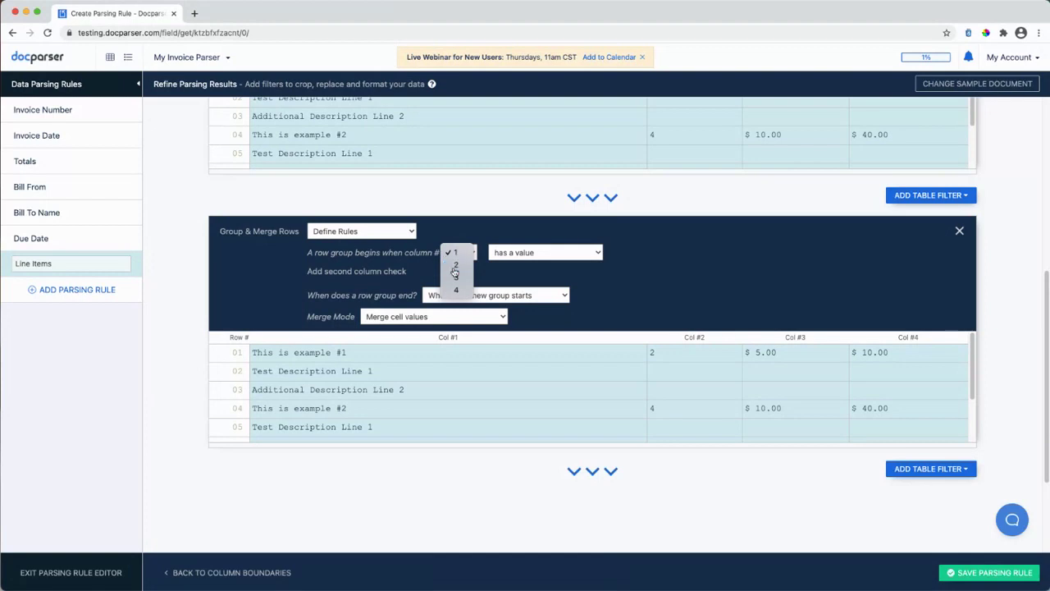
click(455, 264)
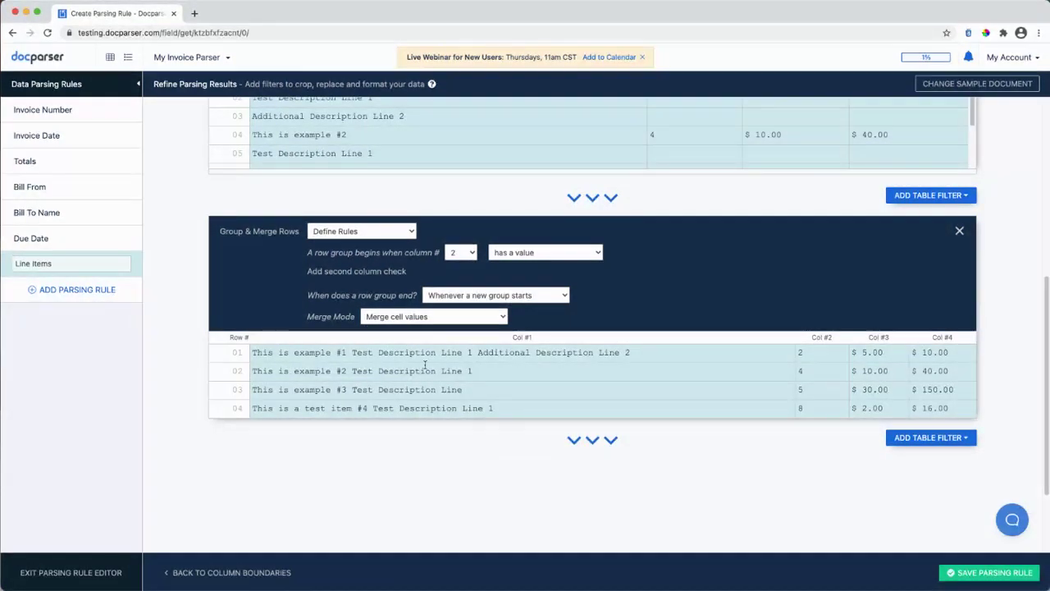
click(453, 254)
click(536, 254)
click(536, 254)
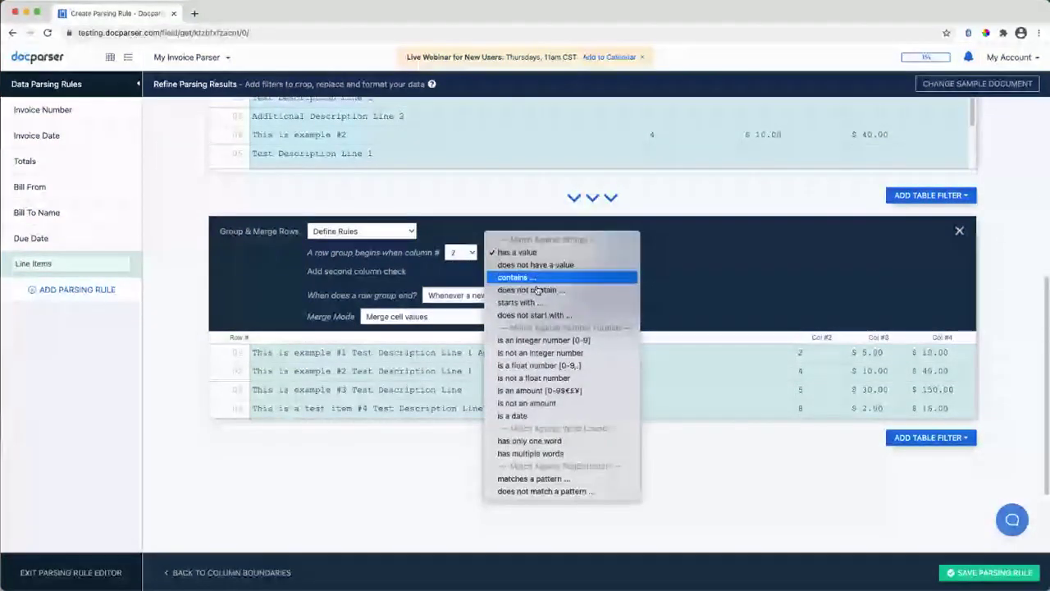
click(545, 340)
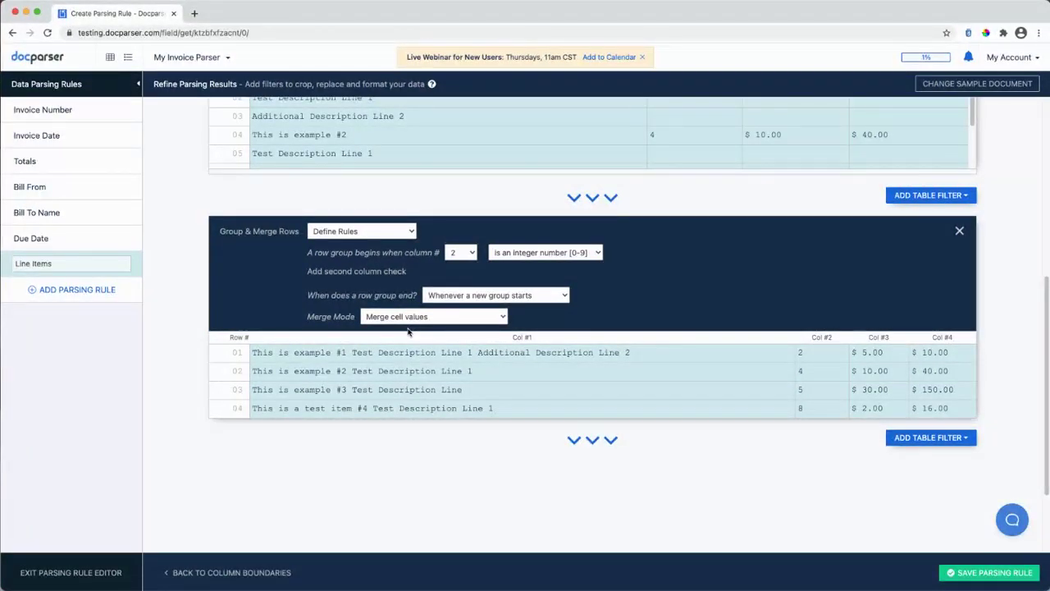
- Try ending each row group when column 1 contains "Description Line 1", copying the text from the extracted table above
click(456, 297)
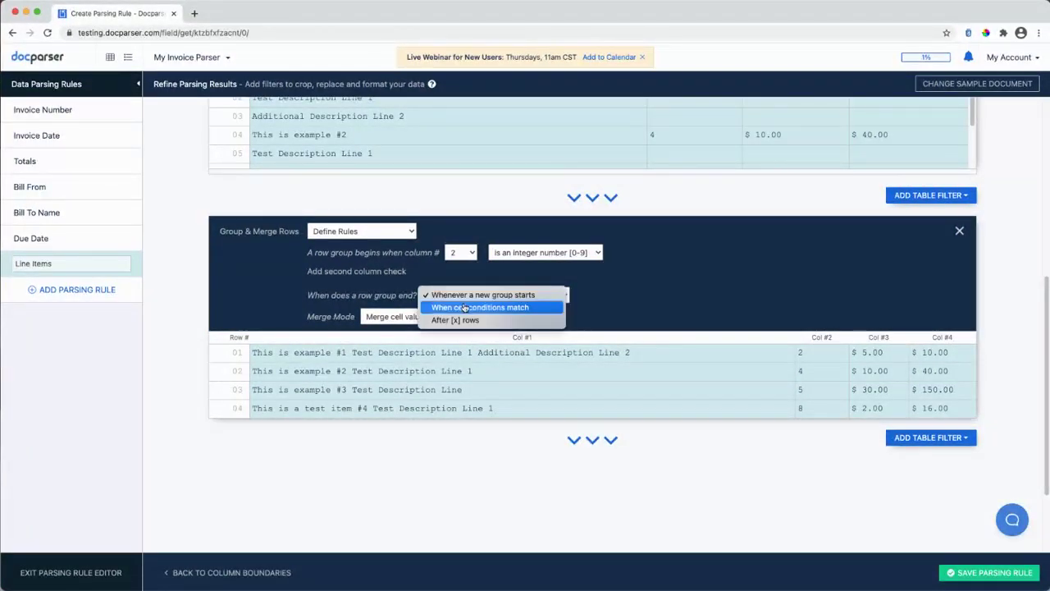
click(464, 305)
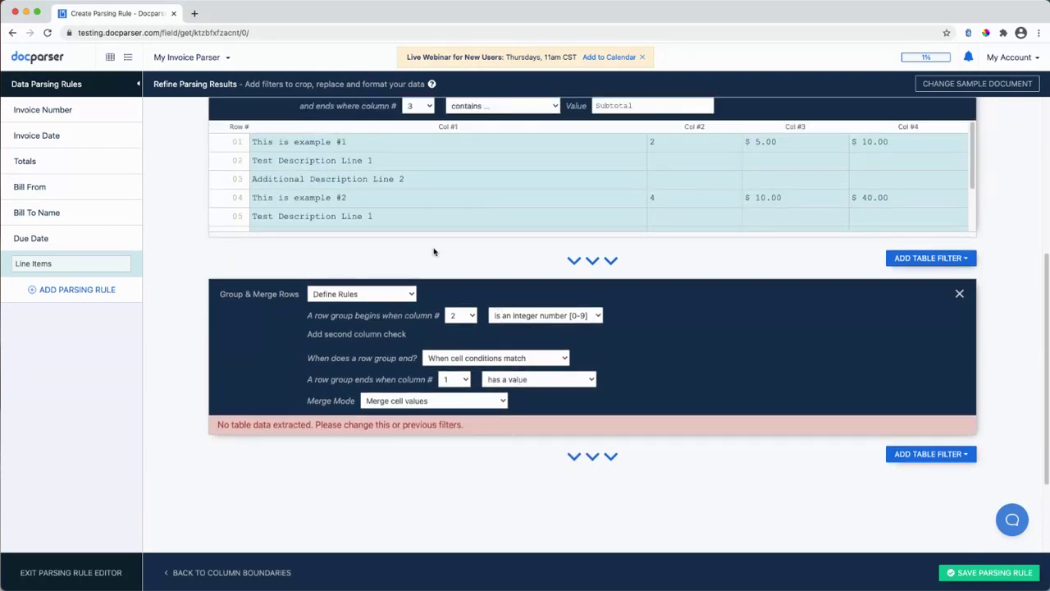
mouse_move(280, 158)
mouse_down()
mouse_move(362, 159)
mouse_move(278, 160)
mouse_up()
key(super+c)
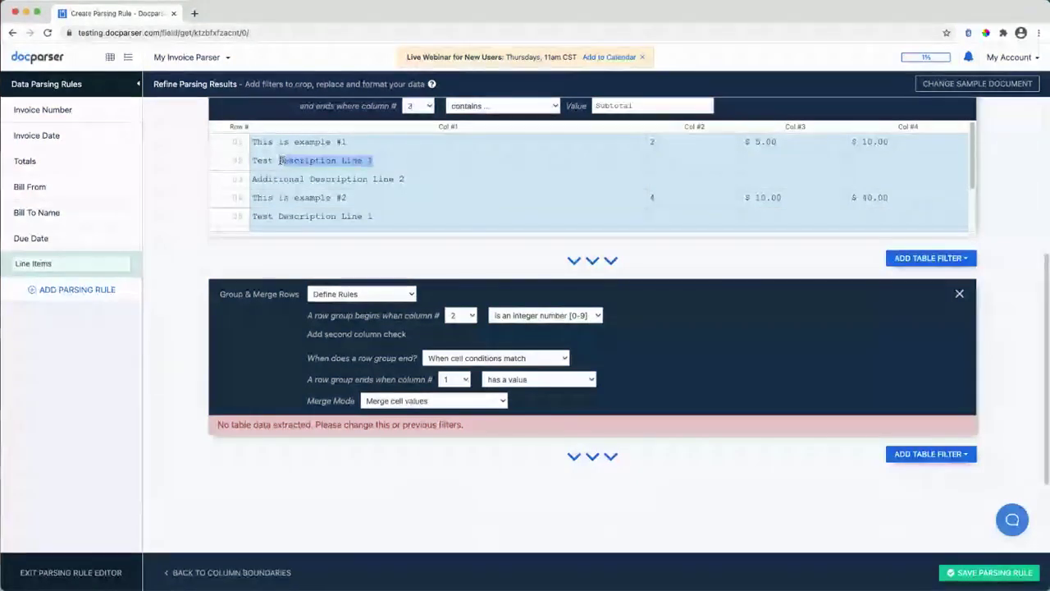
click(512, 380)
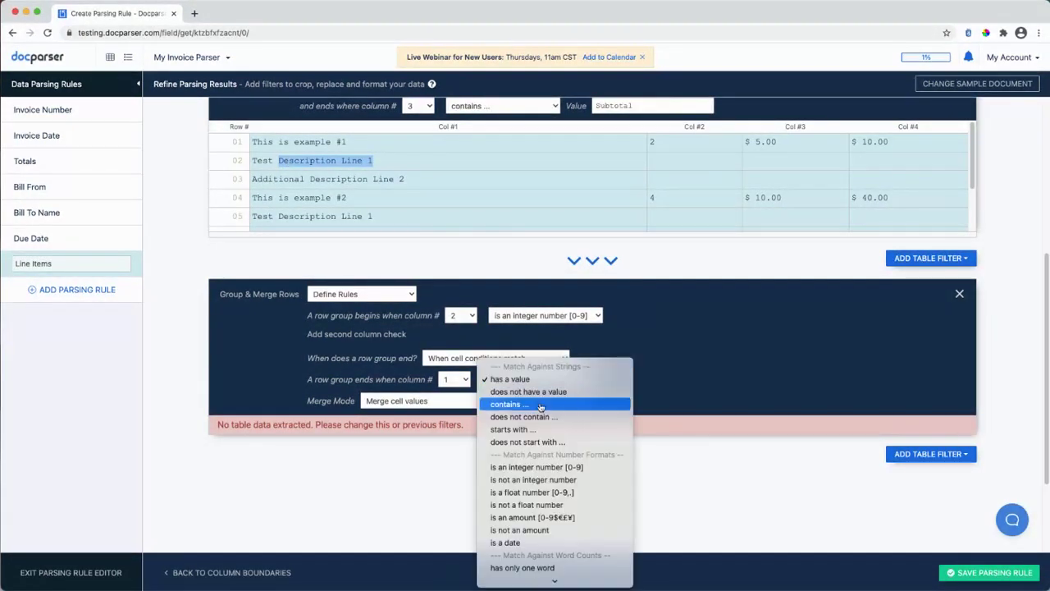
click(603, 402)
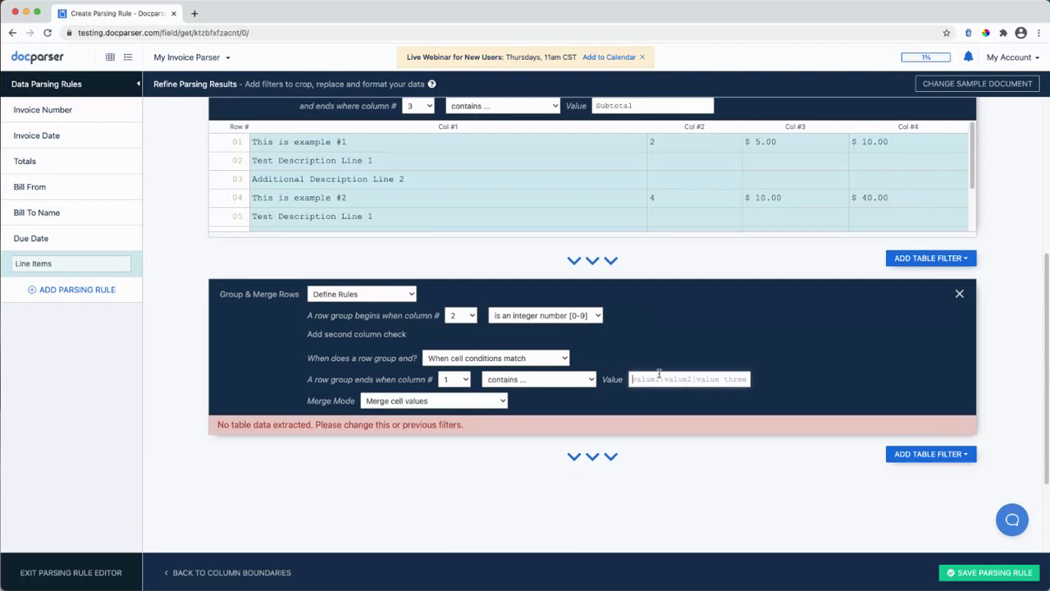
click(679, 349)
click(661, 379)
key(super+v)
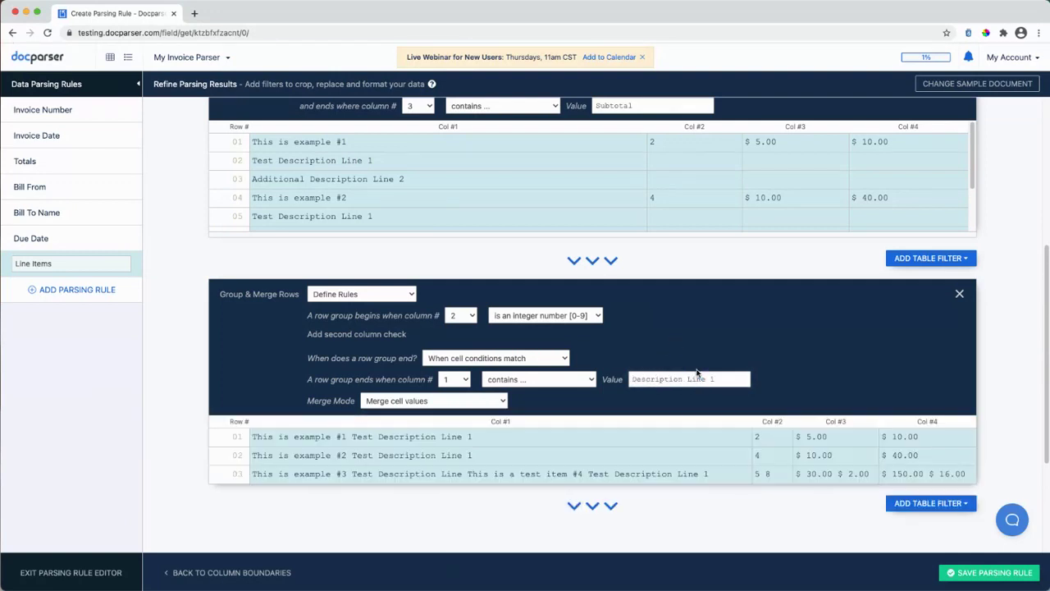
scroll(697, 371, down, 1)
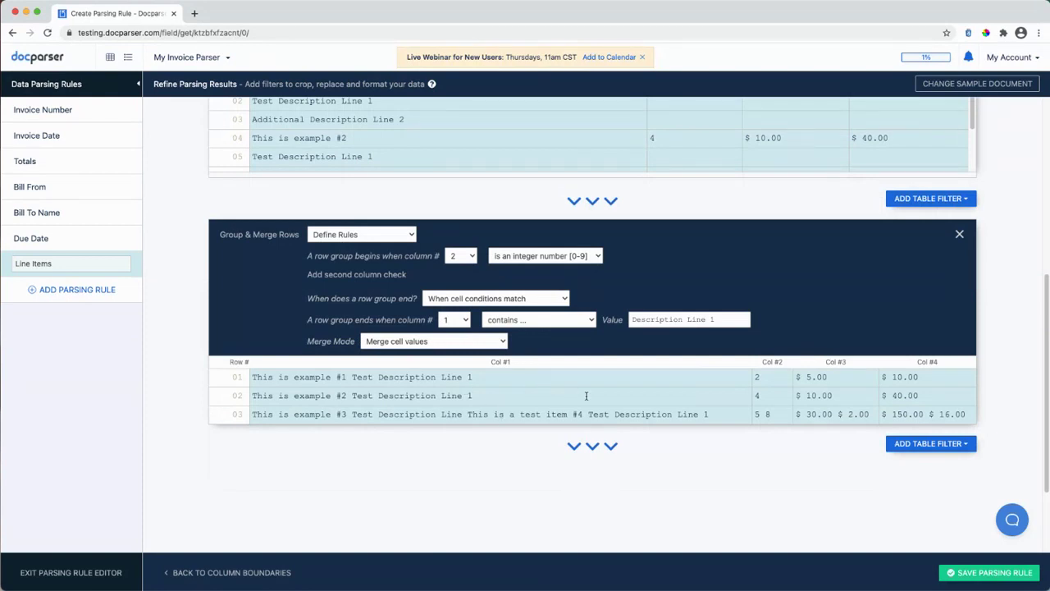
- Set the row group end back to "Whenever a new group starts" and compare the merged rows with the source rows
click(490, 299)
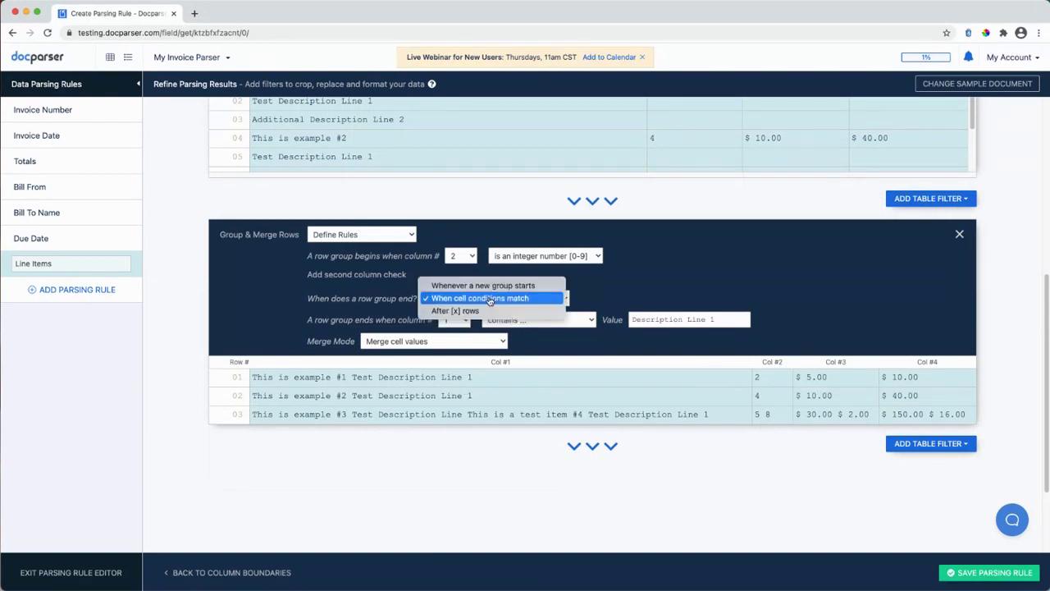
click(497, 288)
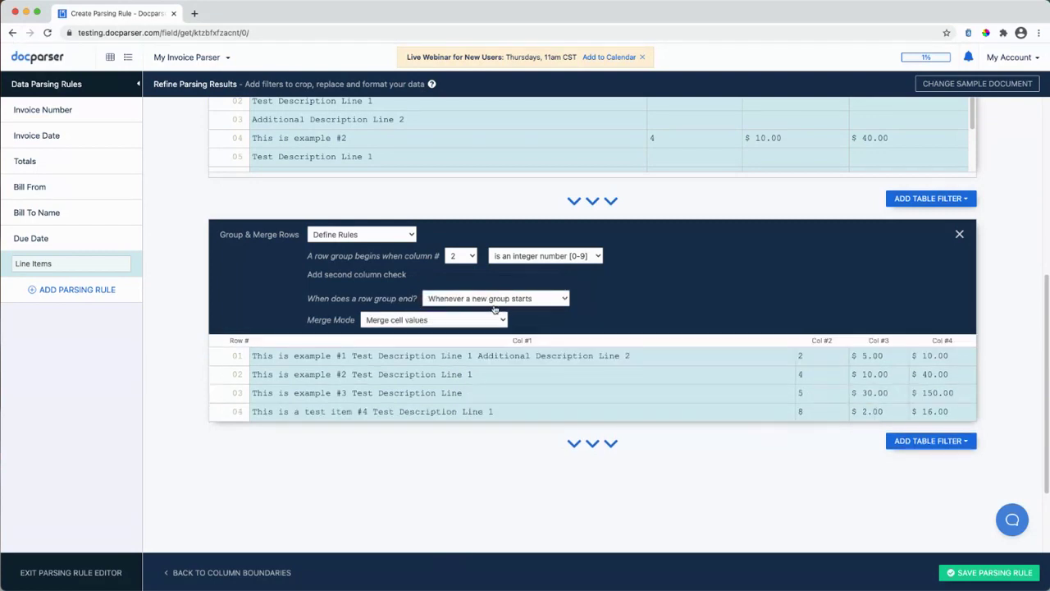
scroll(611, 325, down, 2)
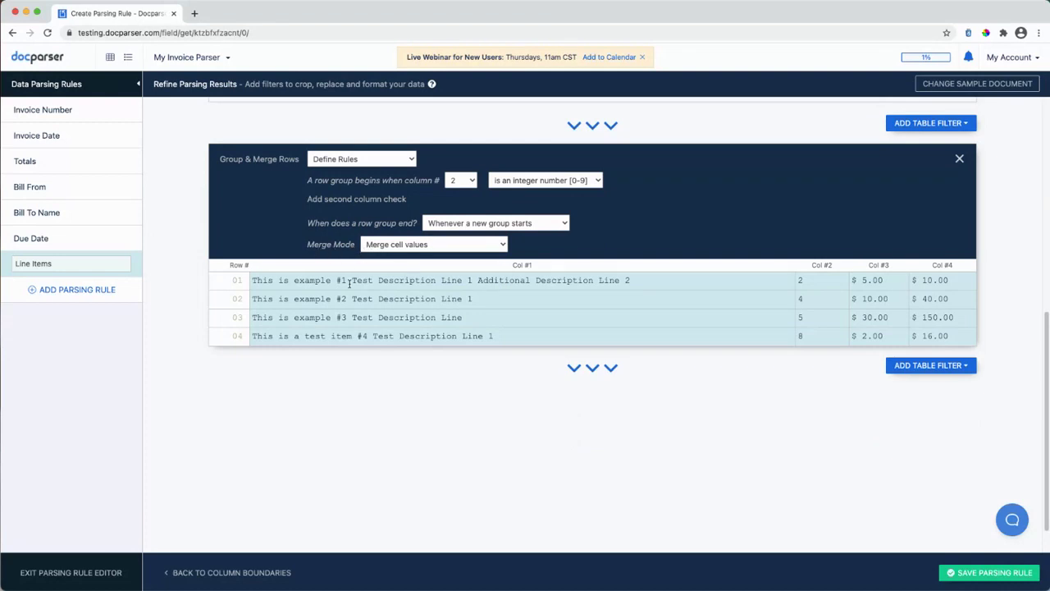
scroll(418, 295, up, 3)
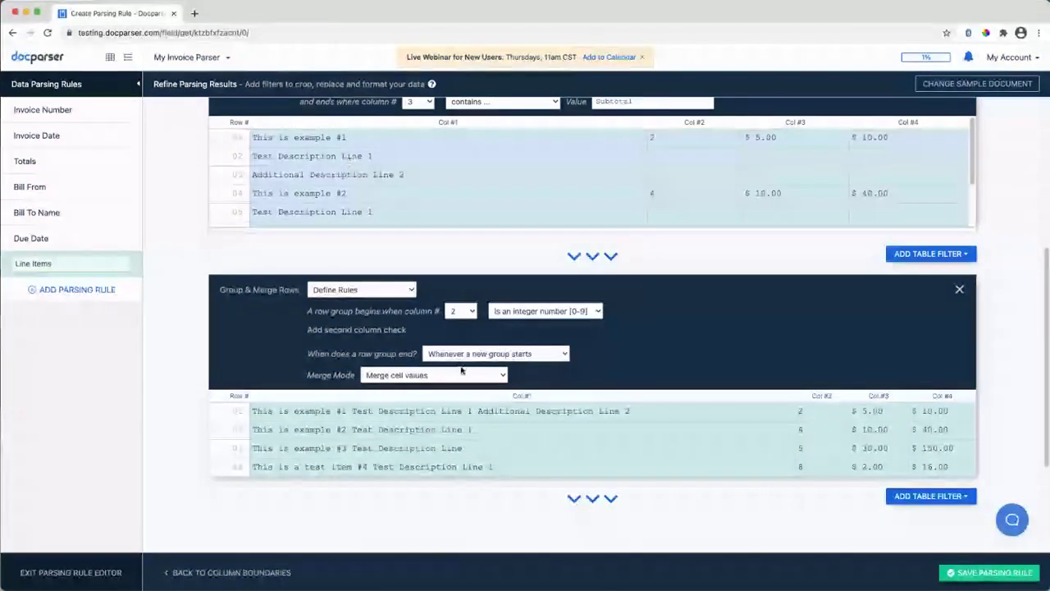
scroll(417, 394, down, 1)
scroll(417, 394, down, 1)
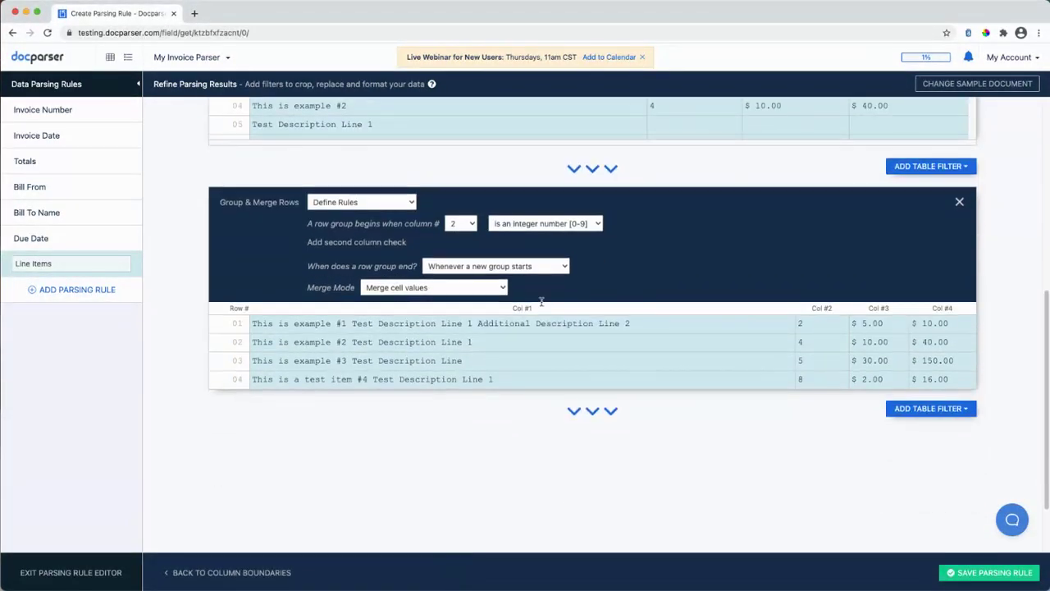
- Try the merge modes "Append horizontally" and "Append horizontally if not empty", and return to "Merge cell values"
click(432, 289)
click(433, 301)
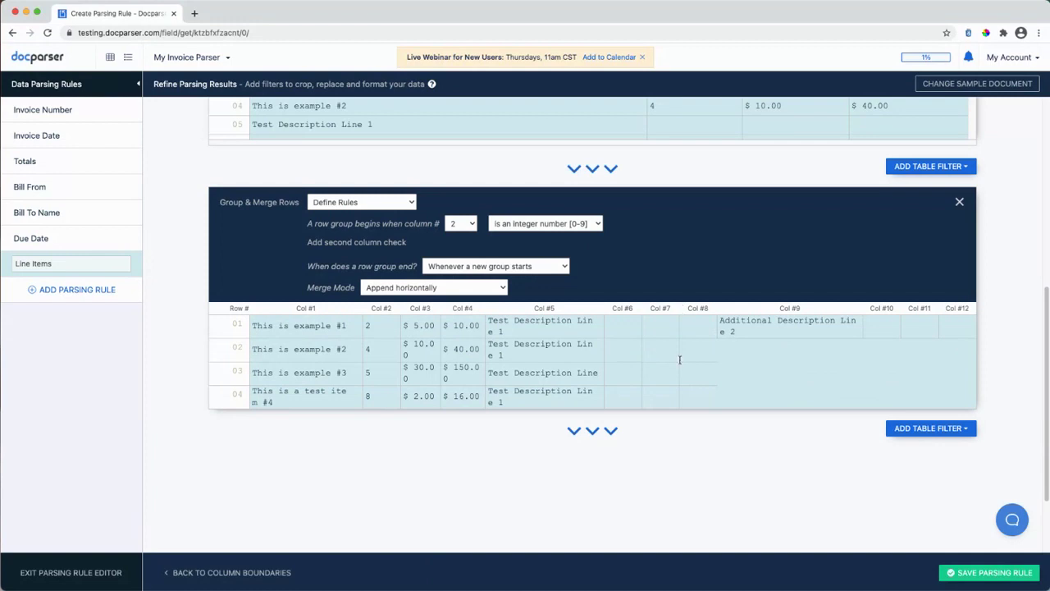
click(437, 288)
click(435, 300)
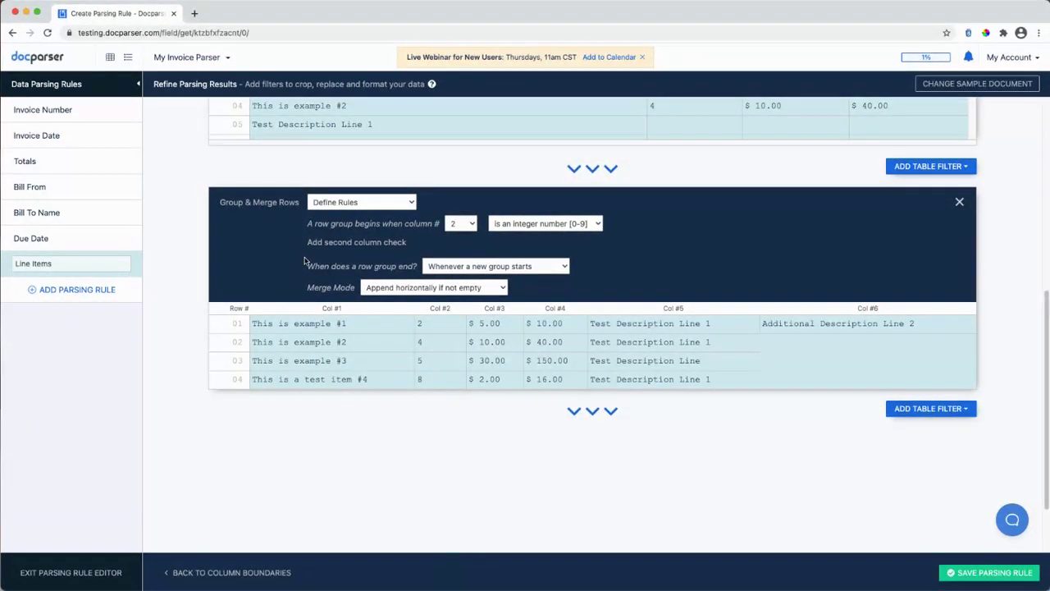
click(484, 285)
click(456, 261)
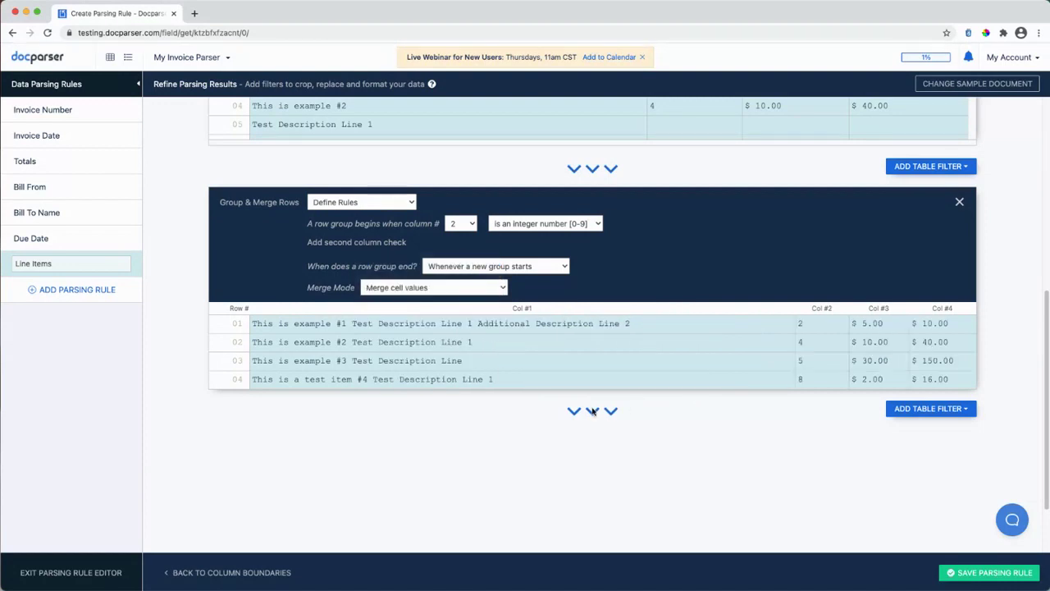
- Add a Name Column Headers filter after the merged rows, labelling the columns Description, Quantity, Item Amount and Item Total
scroll(616, 425, down, 2)
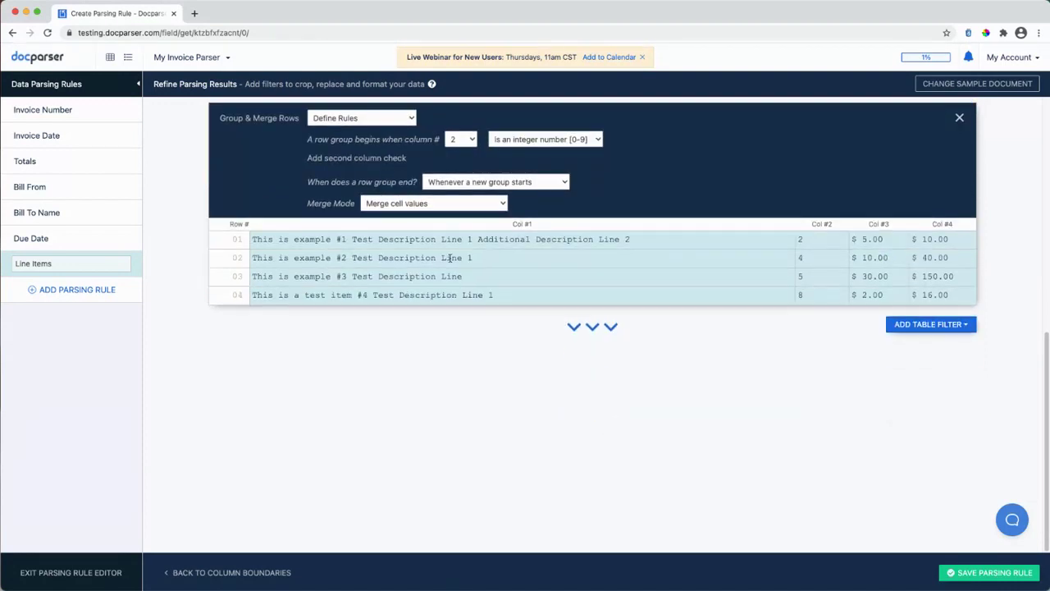
click(932, 326)
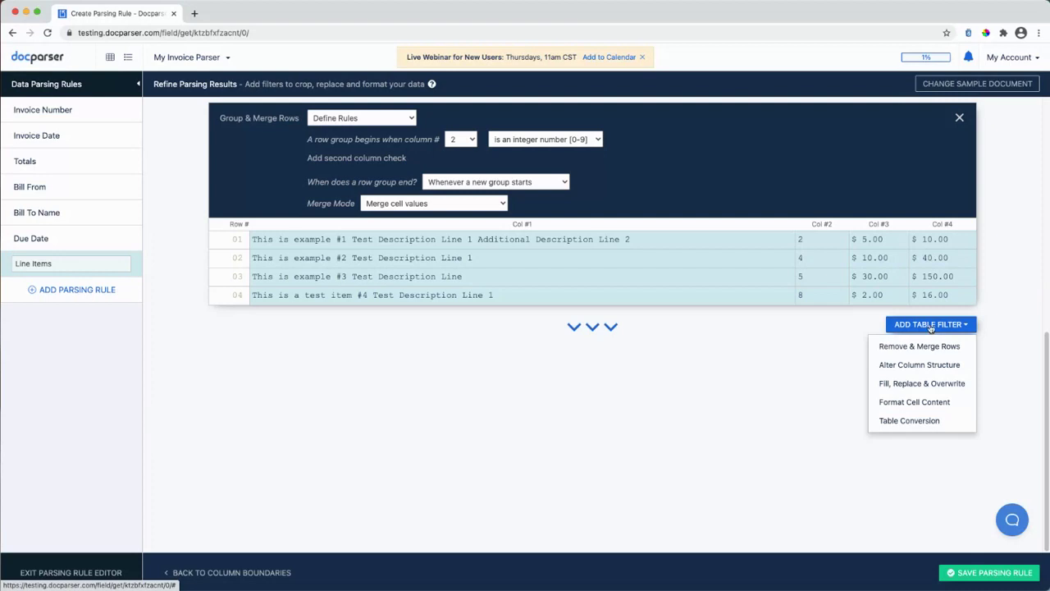
mouse_move(924, 368)
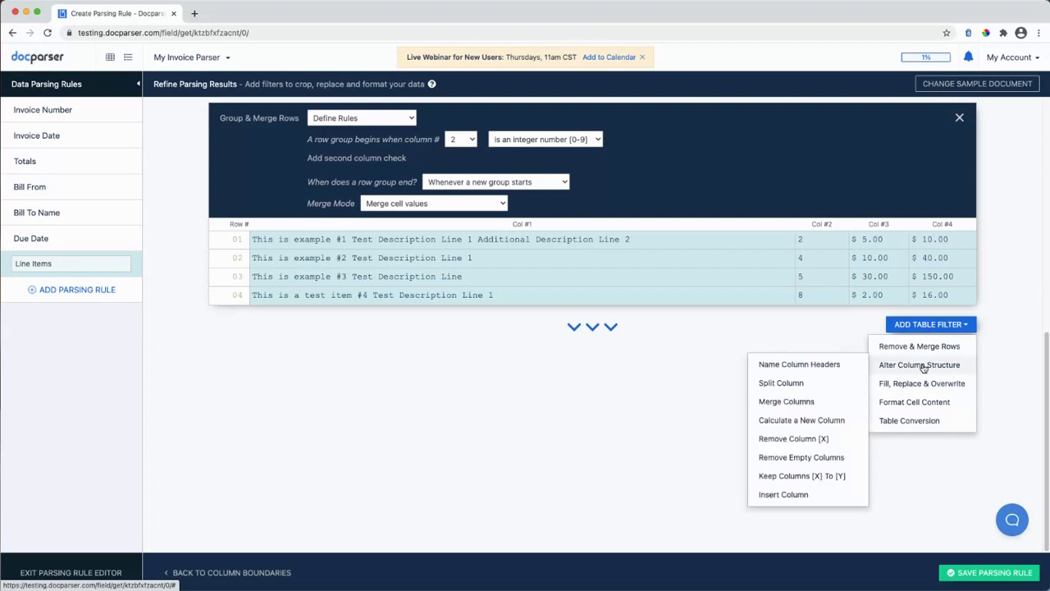
click(792, 365)
click(378, 383)
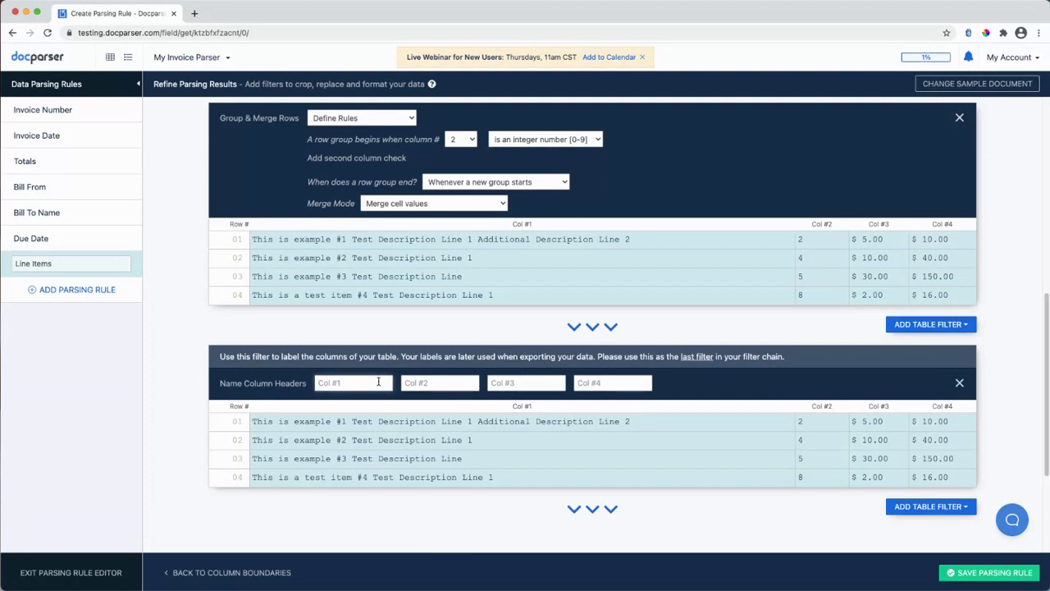
text(Description)
key(Tab)
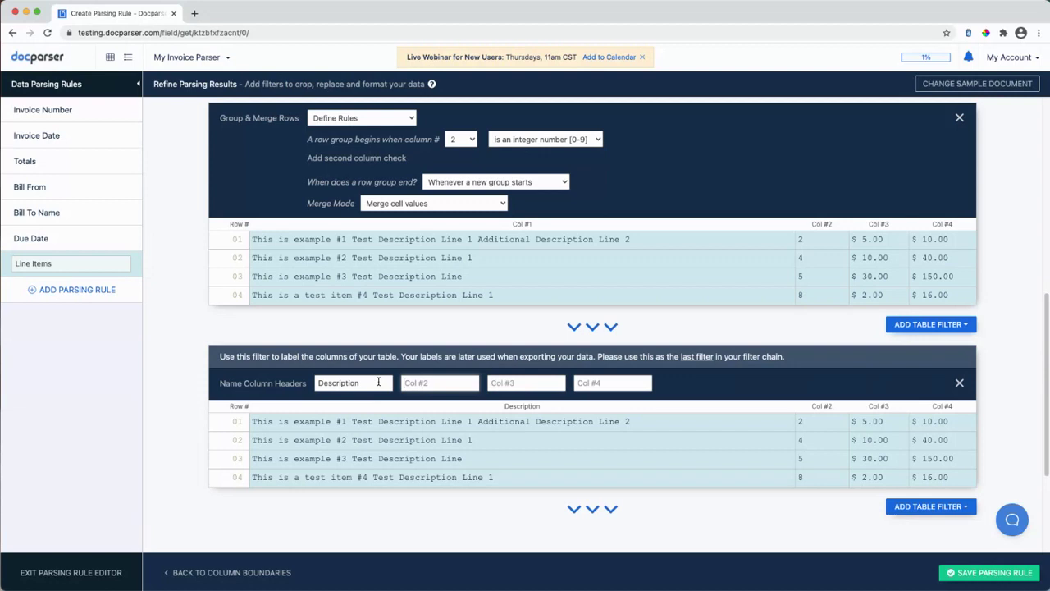
text(Quantity)
key(Tab)
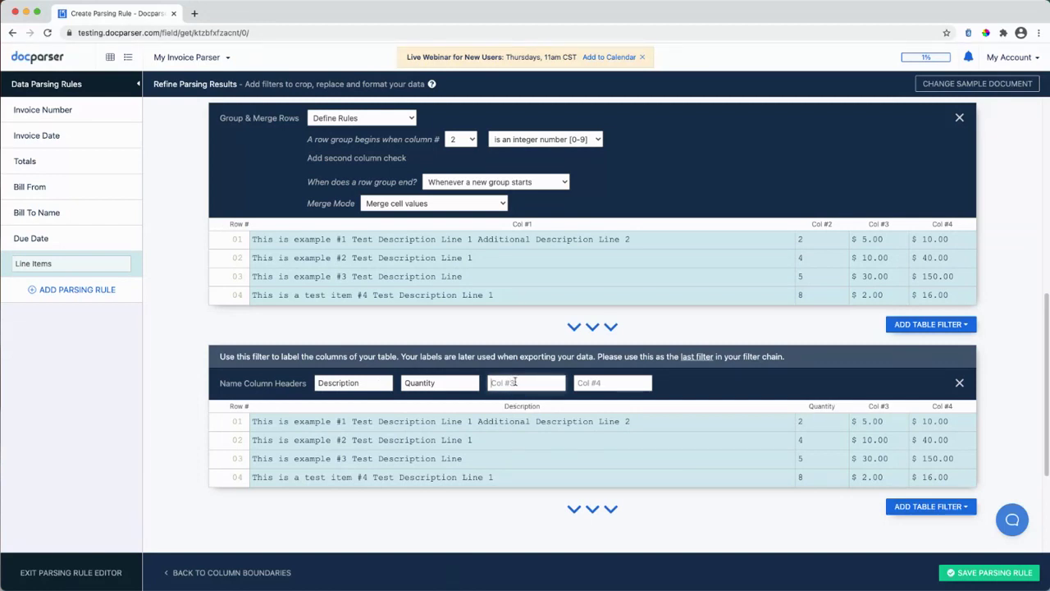
text(Utem Amount)
key(Tab)
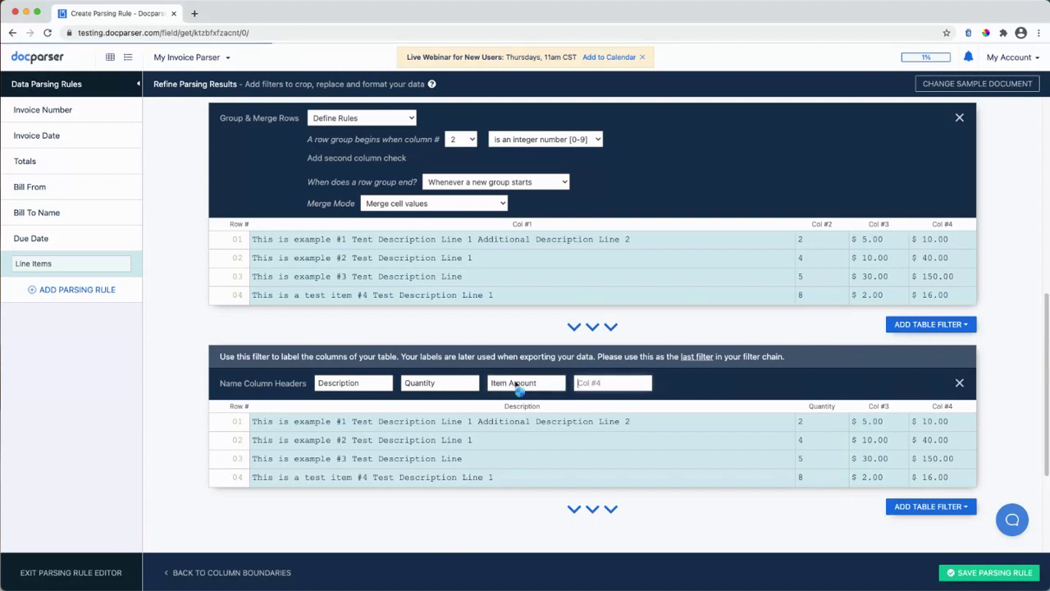
text(Item Total)
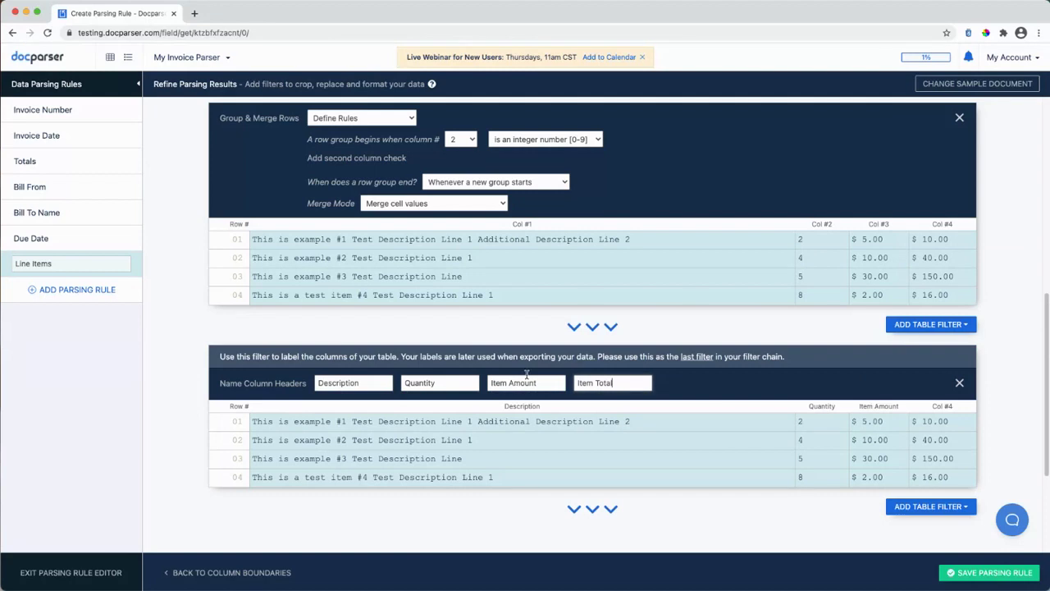
- Save the Line Items parsing rule and leave the parsing rule editor
click(980, 578)
click(967, 574)
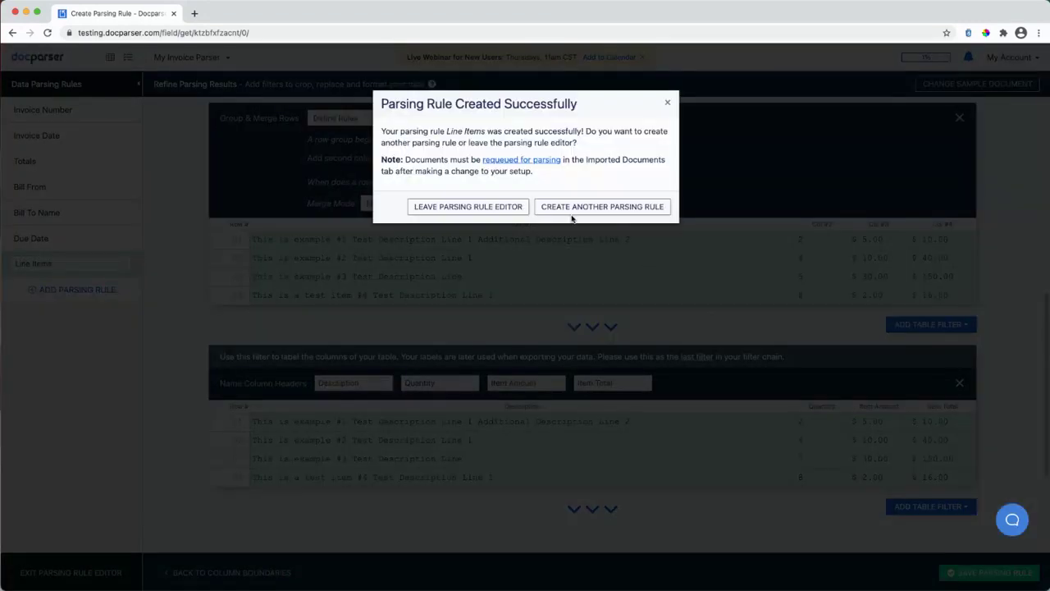
click(476, 210)
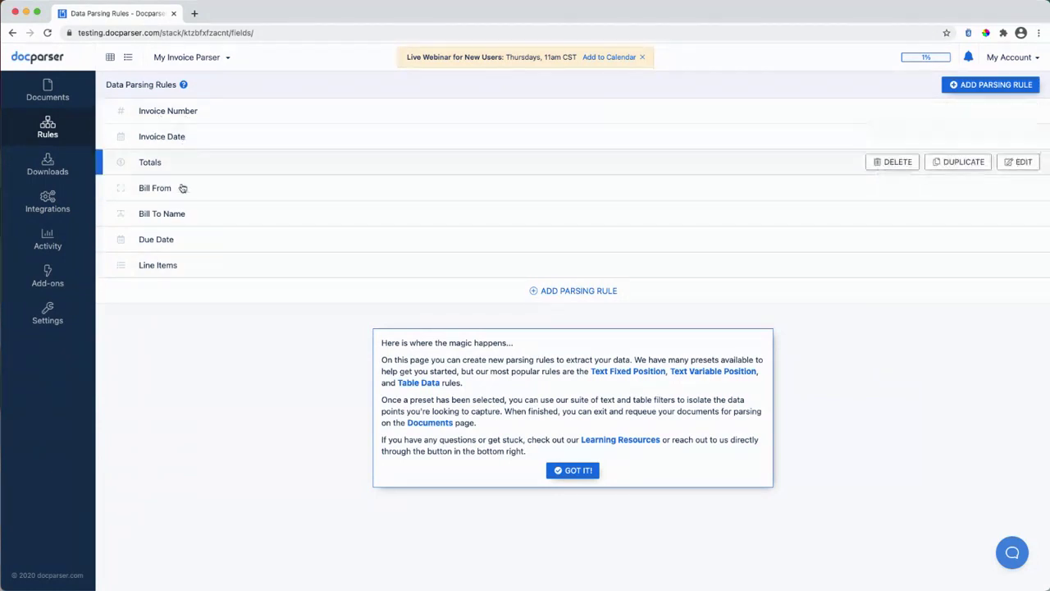
- Reorder the parsing rules so Due Date follows Invoice Date and Totals comes last, and dismiss the webinar banner
drag(99, 238, 101, 161)
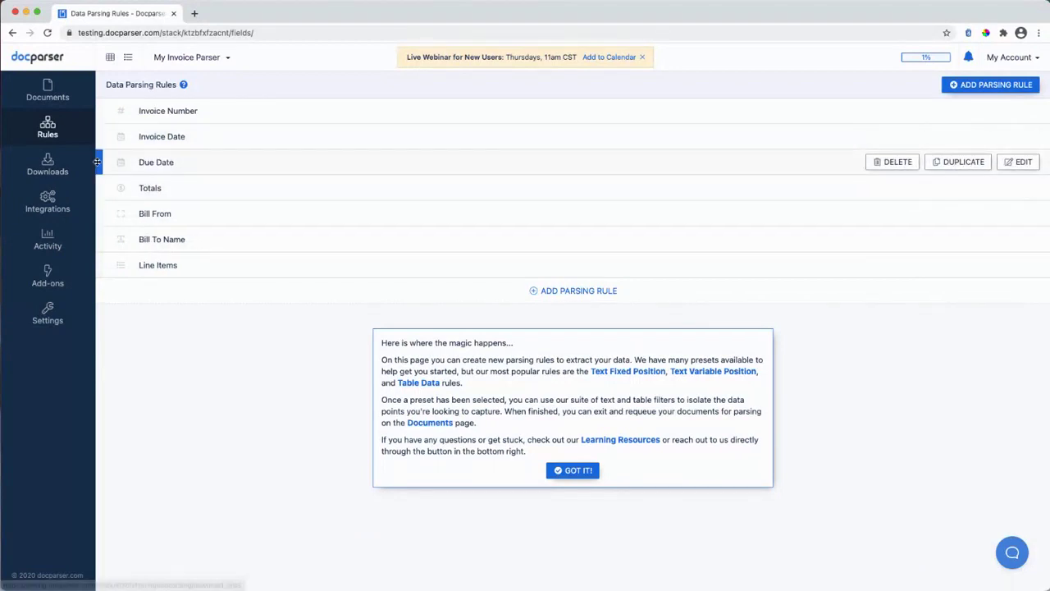
drag(98, 188, 103, 271)
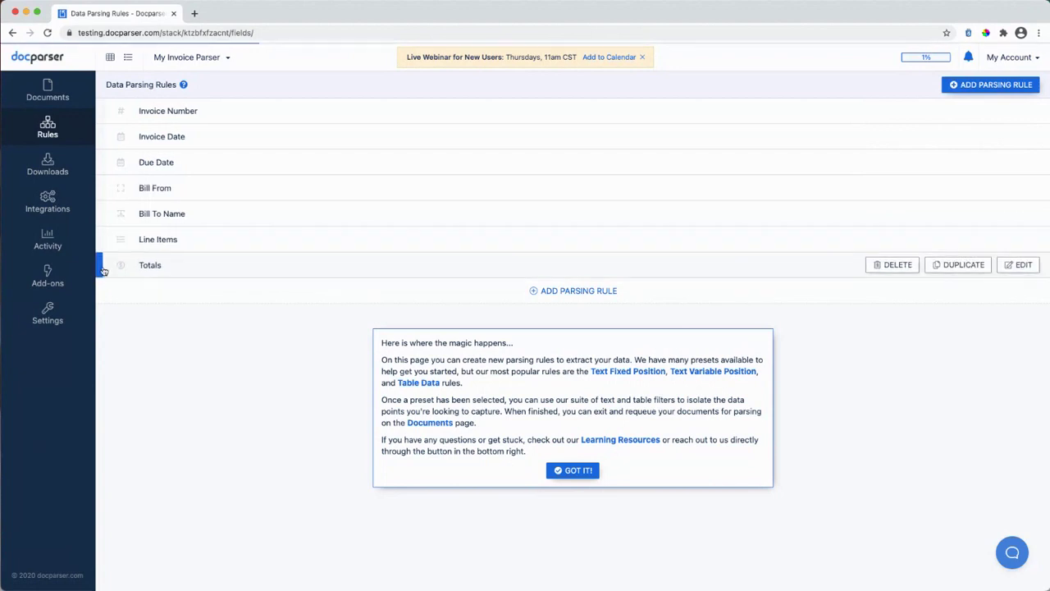
click(642, 56)
- Check the parsed data of Invoice 78521.pdf among the processed documents and close it
click(51, 98)
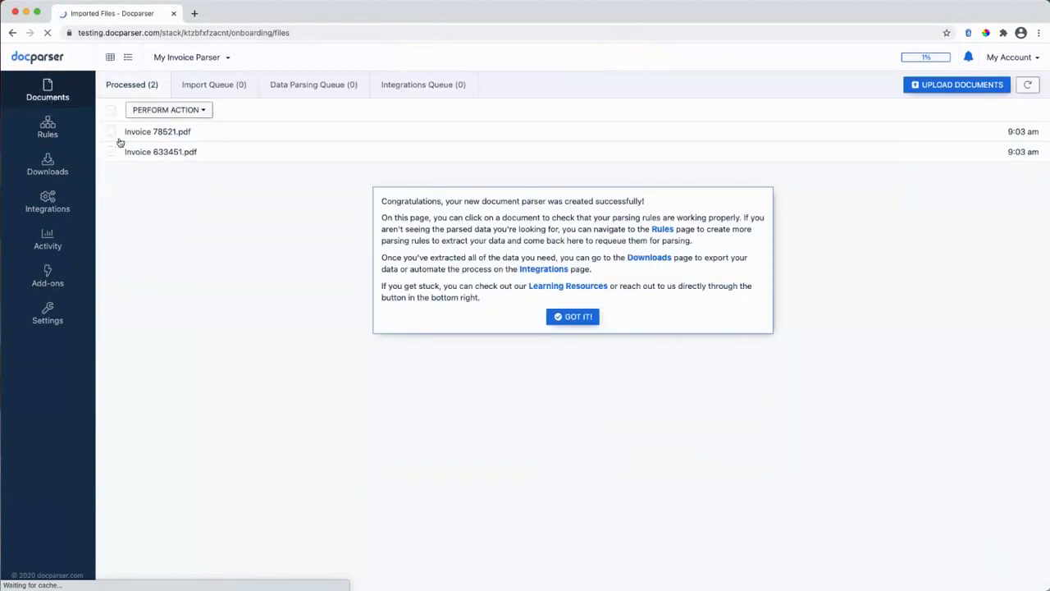
click(176, 131)
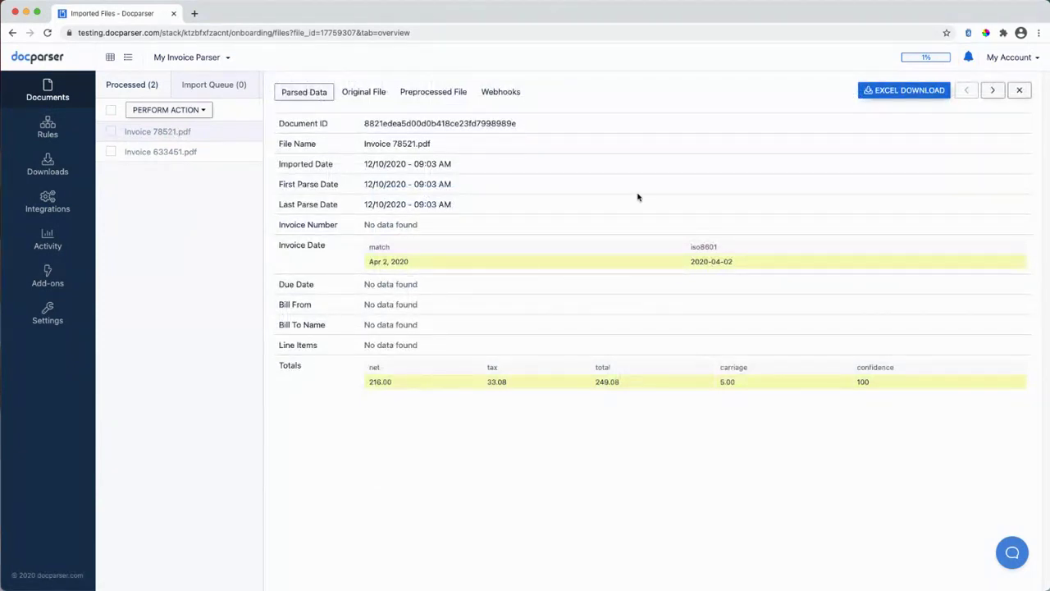
click(1020, 90)
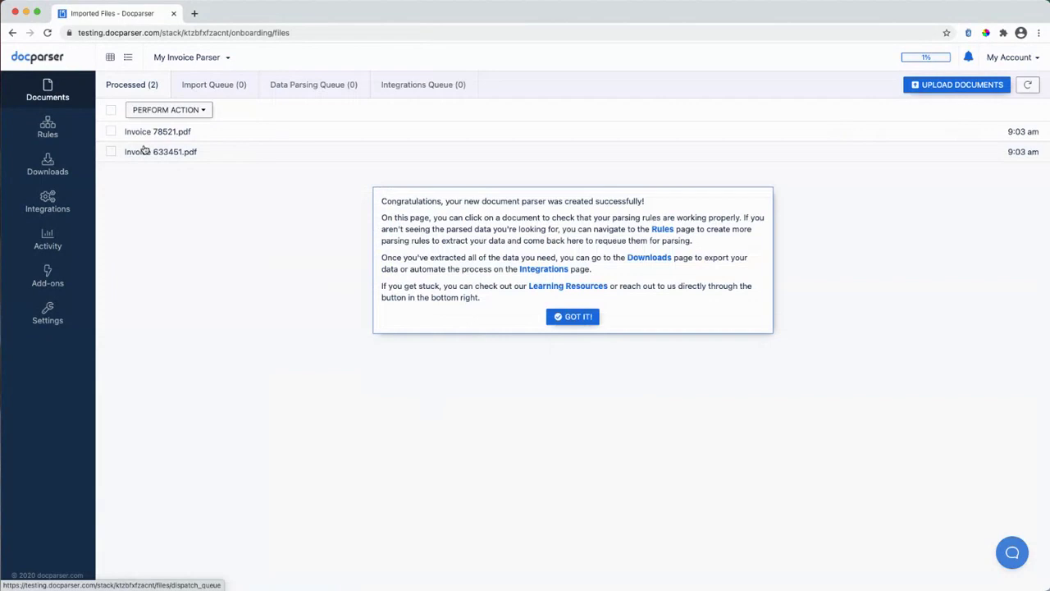
- Move both processed invoices to the parse queue and refresh the document list
click(110, 109)
click(163, 109)
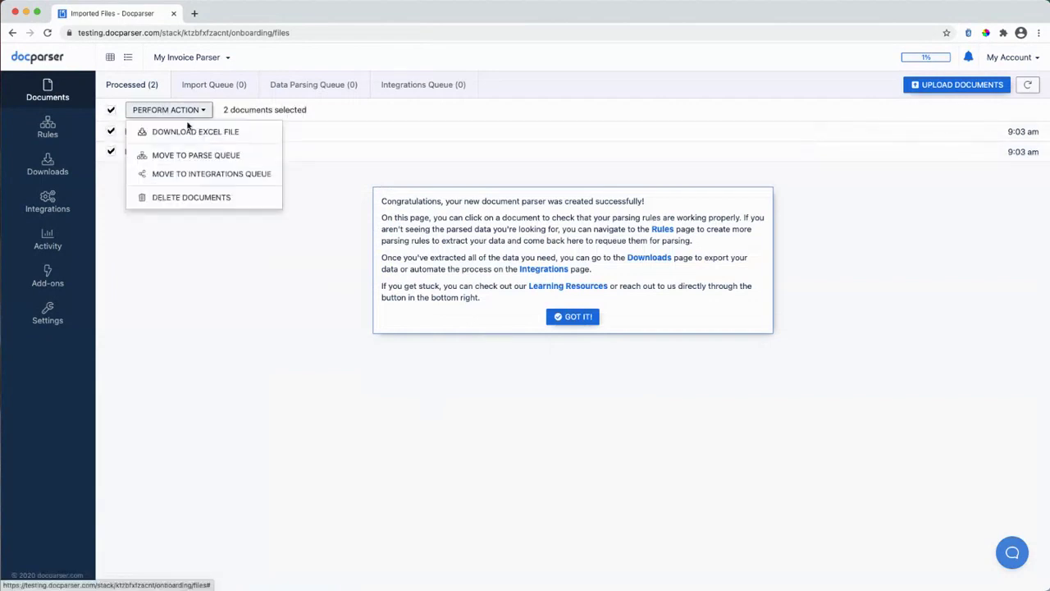
click(206, 155)
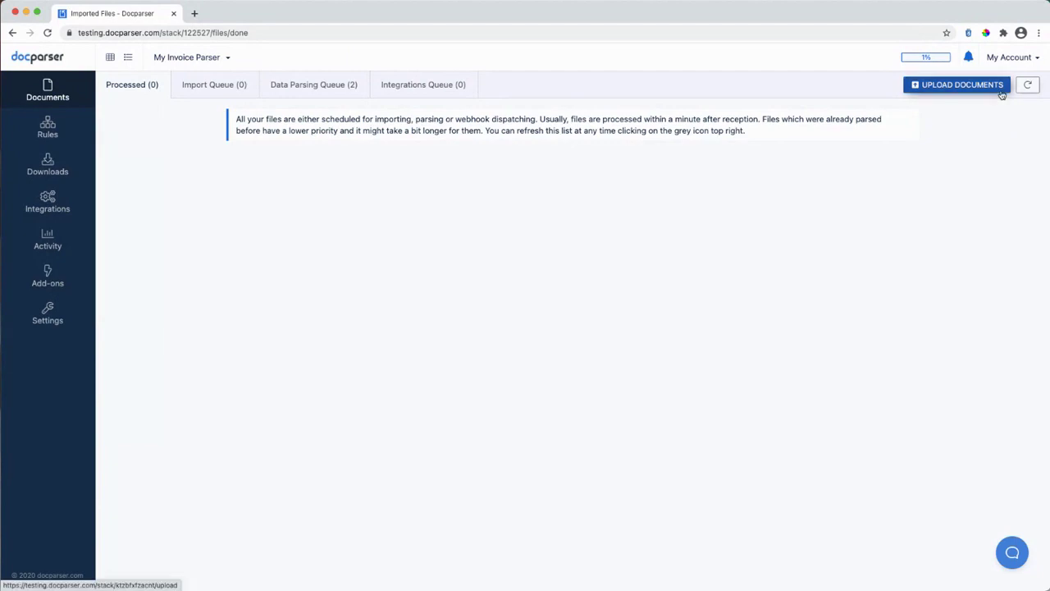
click(1030, 86)
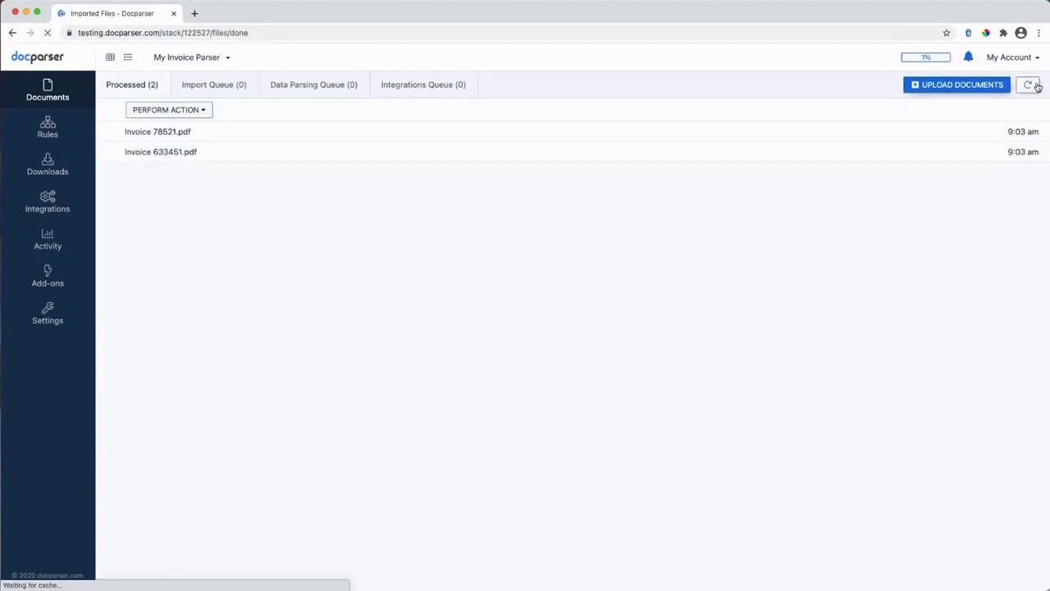
- Review the parsed data, original file, preprocessed file and webhooks of Invoice 78521.pdf, and close the document
click(256, 131)
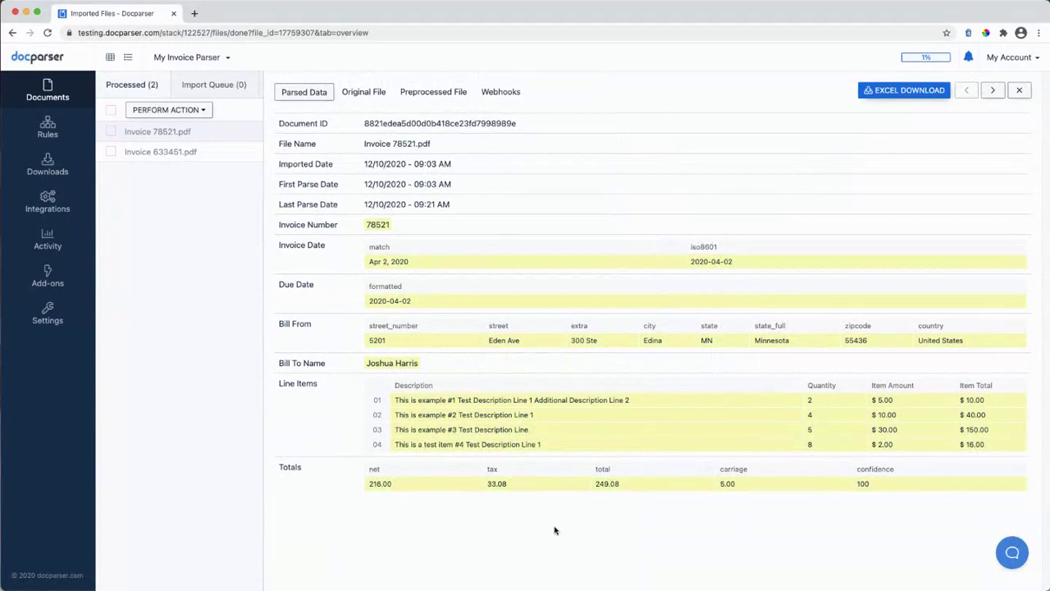
click(365, 93)
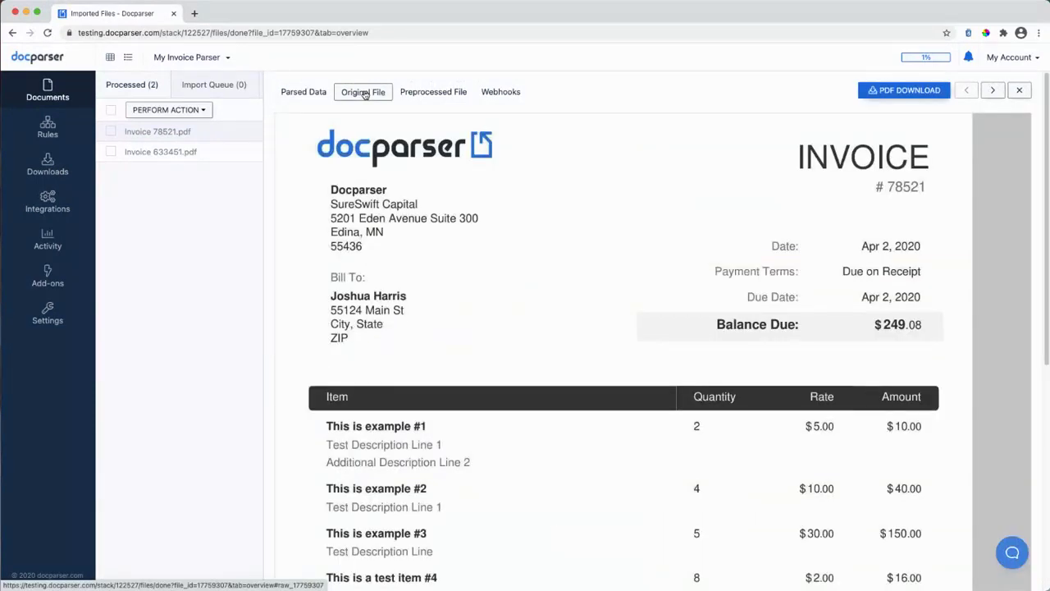
scroll(471, 206, down, 3)
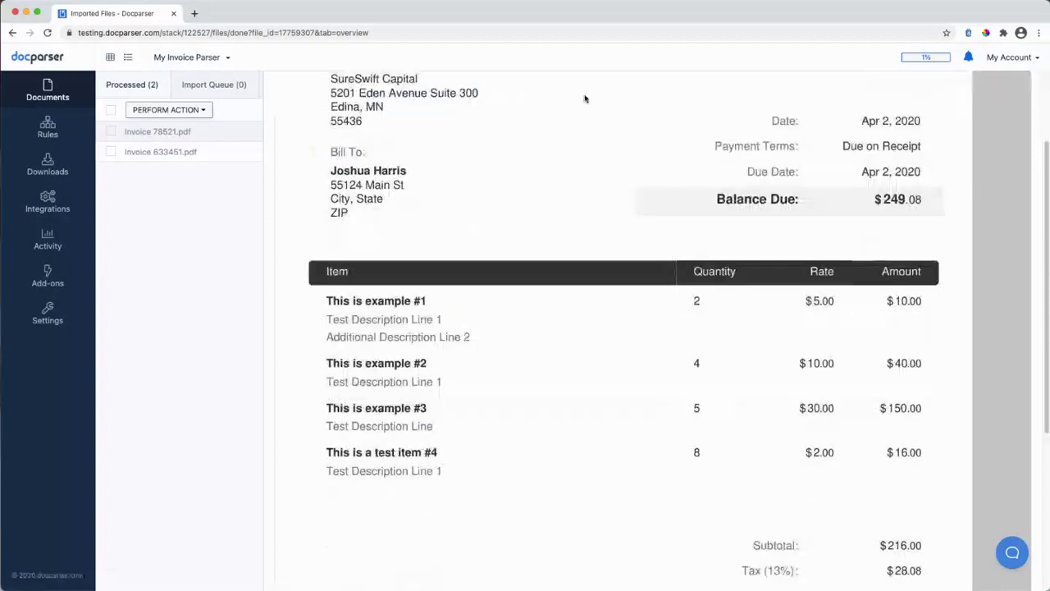
scroll(657, 262, up, 3)
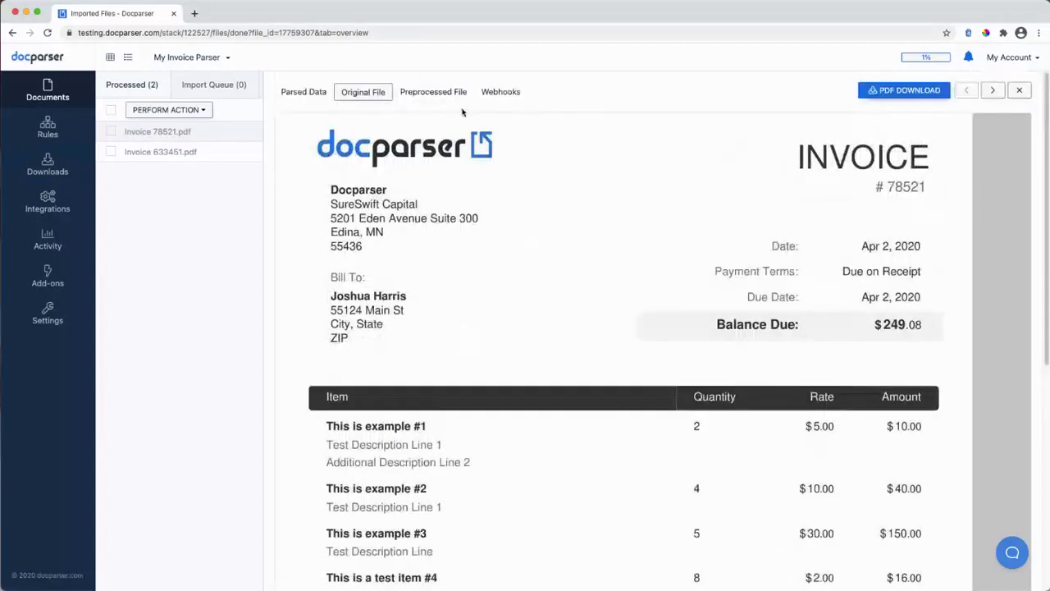
click(428, 93)
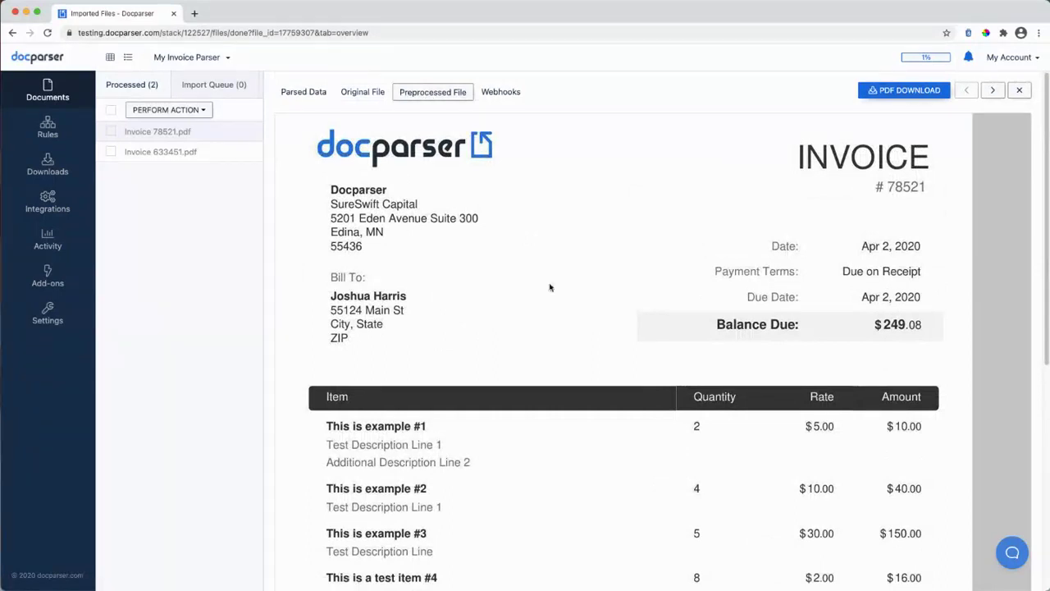
click(497, 94)
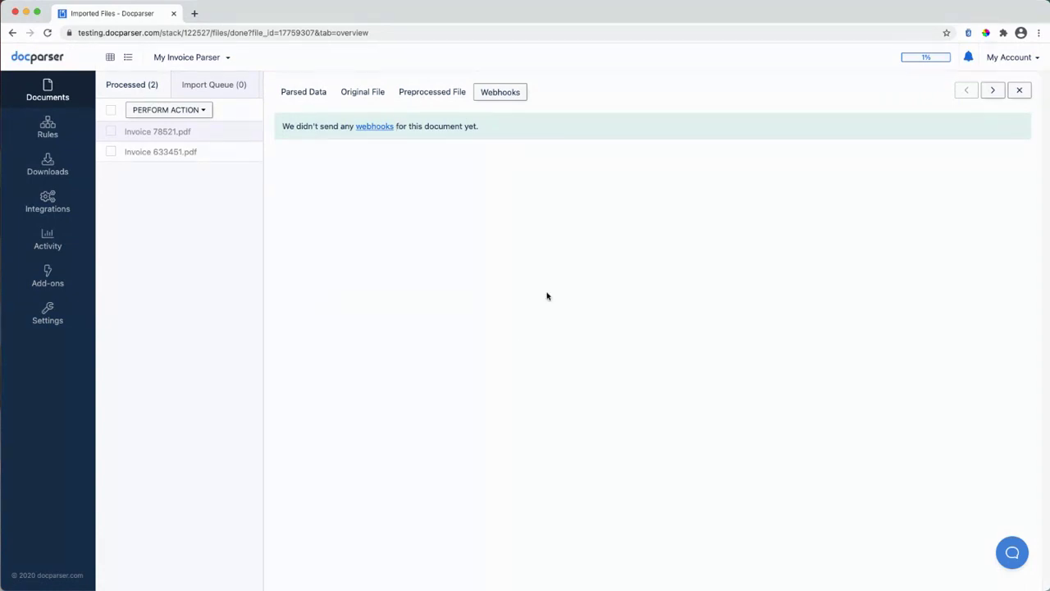
click(1021, 92)
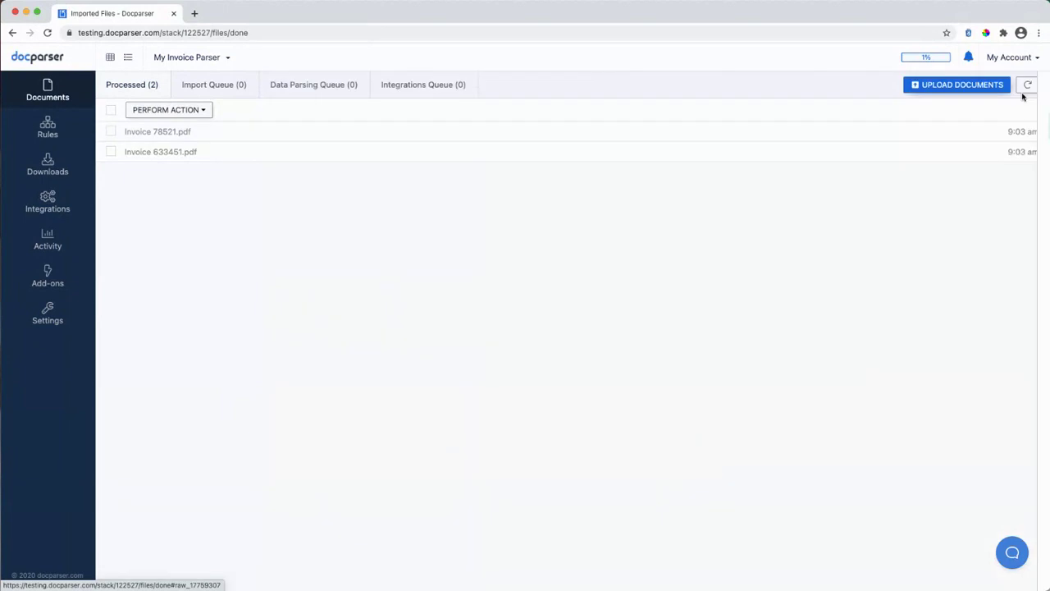
- Check the parsed data of Invoice 633451.pdf and return to the document list
click(194, 153)
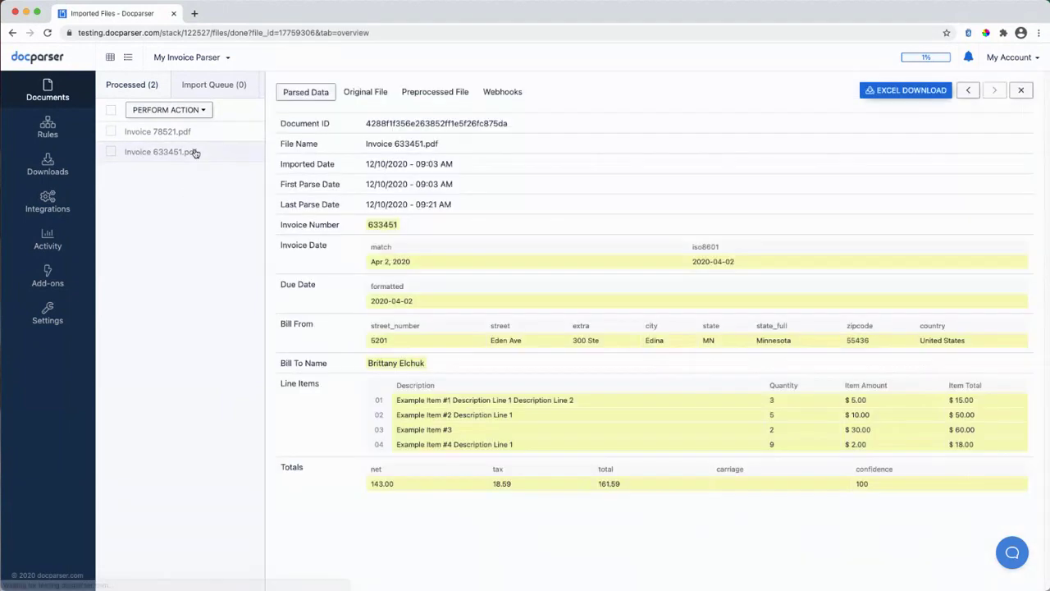
click(1021, 90)
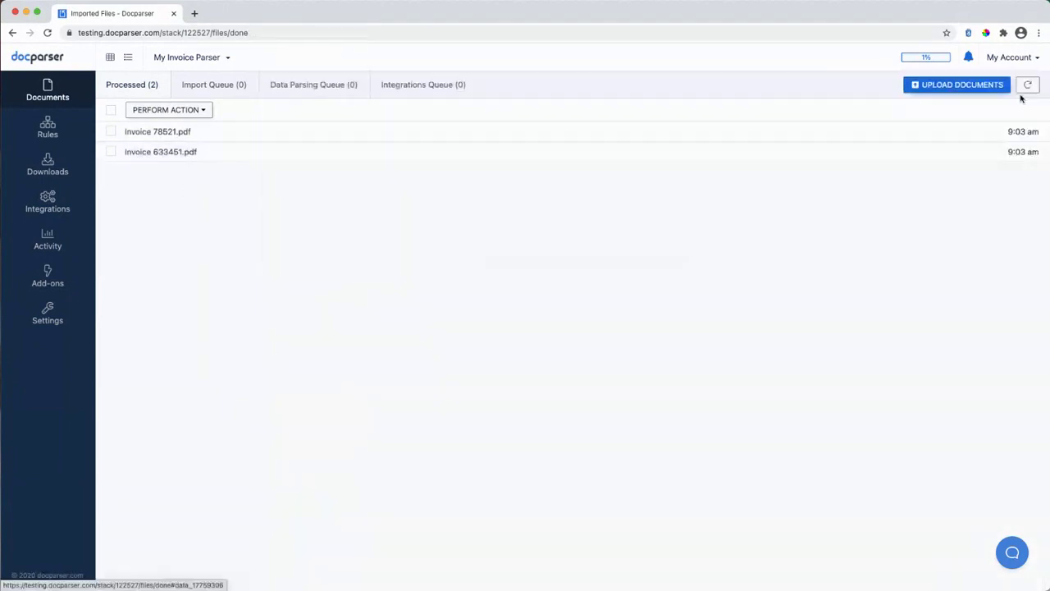
mouse_move(478, 139)
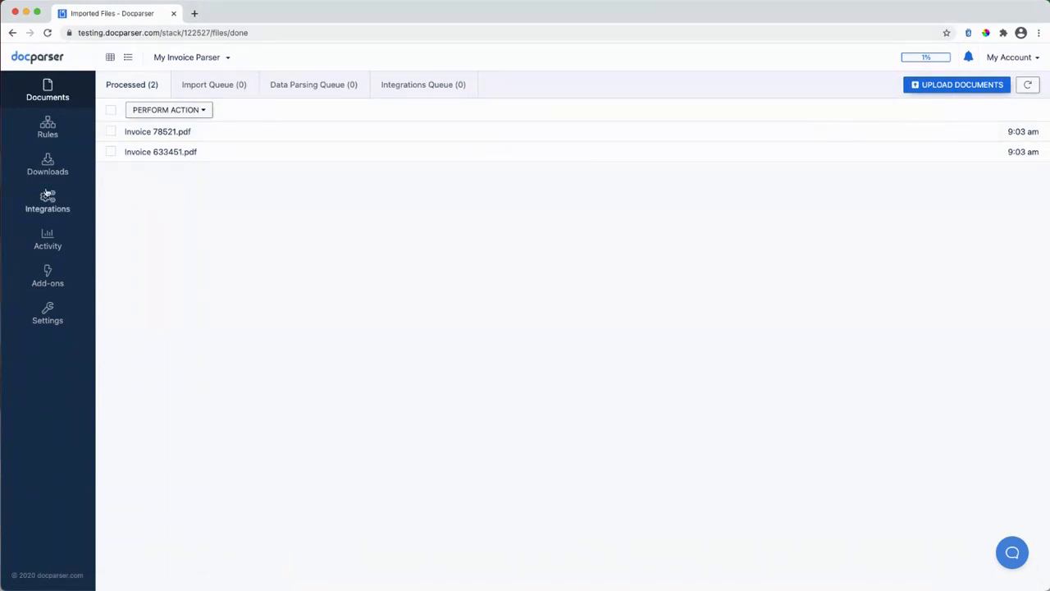
- Start a new MS Excel Spreadsheet (XLS) download link with the file name Webinar
click(49, 162)
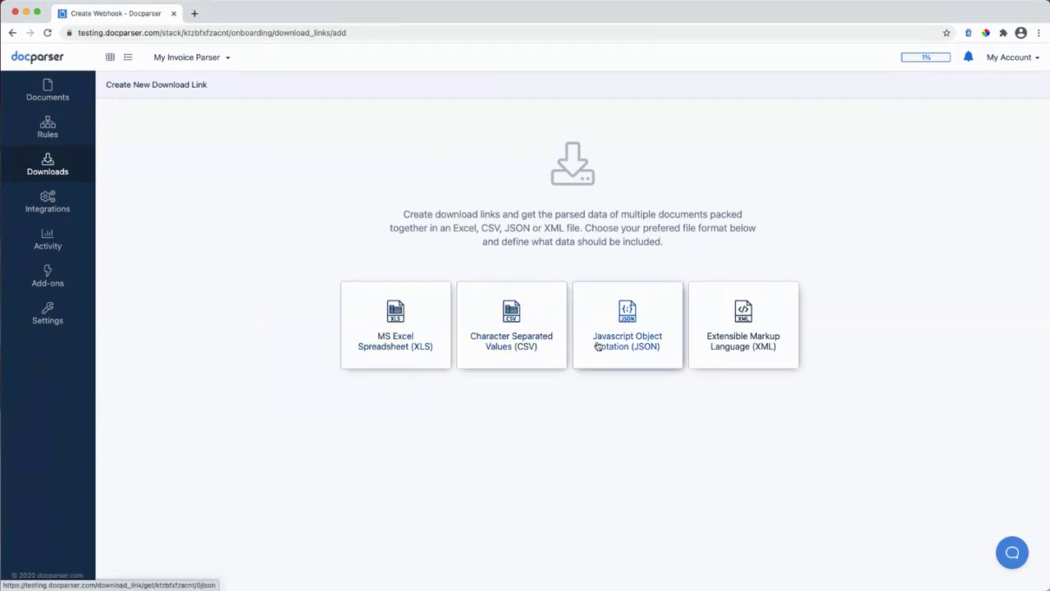
click(378, 309)
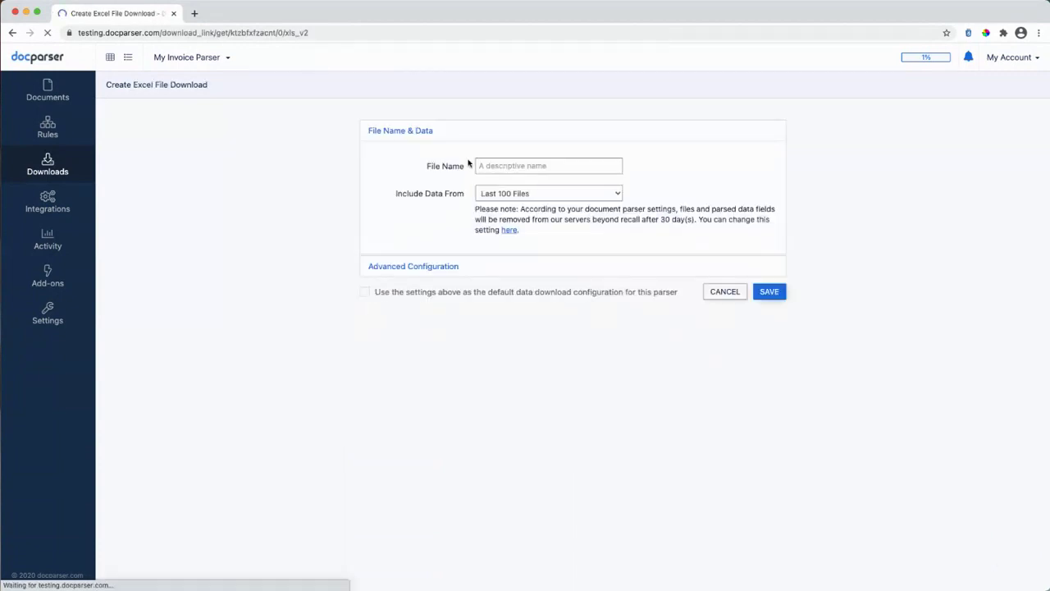
click(520, 165)
text(Webinar)
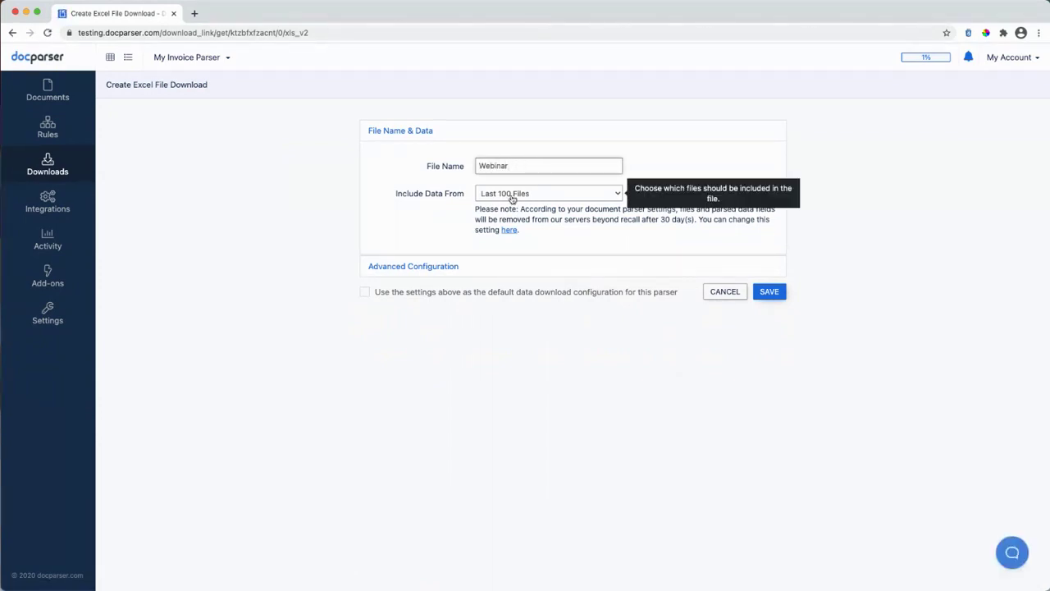
- Expand the Advanced Configuration and examine the choices for included files, authentication and labels, leaving their settings as they are
click(512, 195)
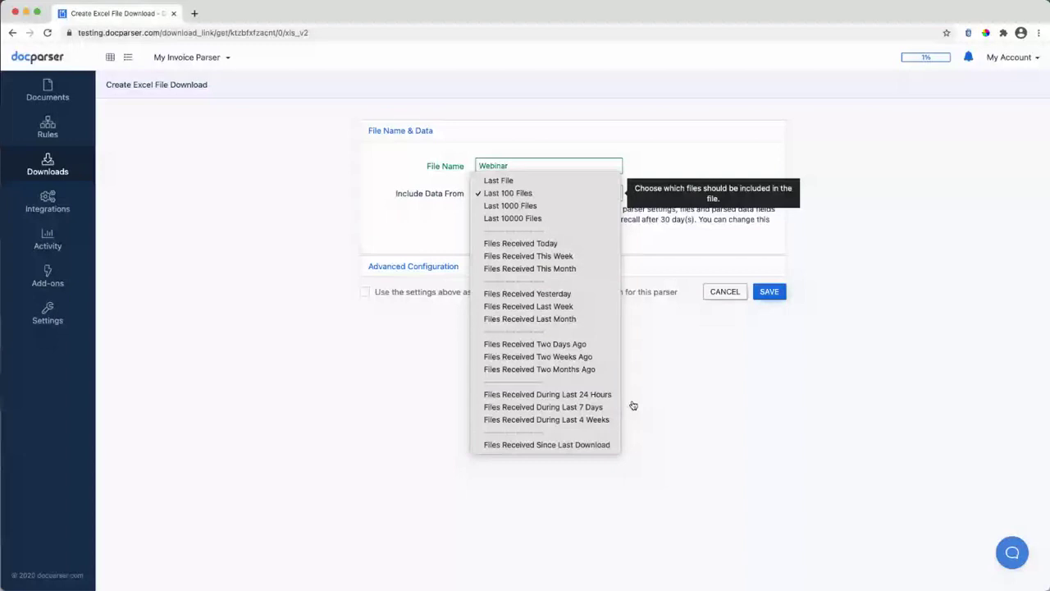
click(641, 147)
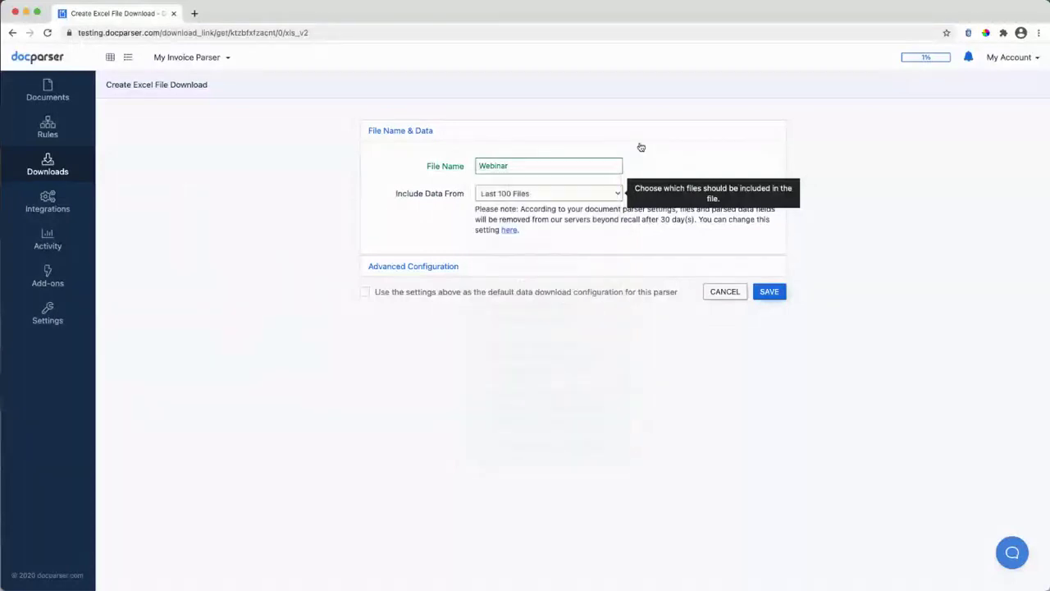
click(434, 268)
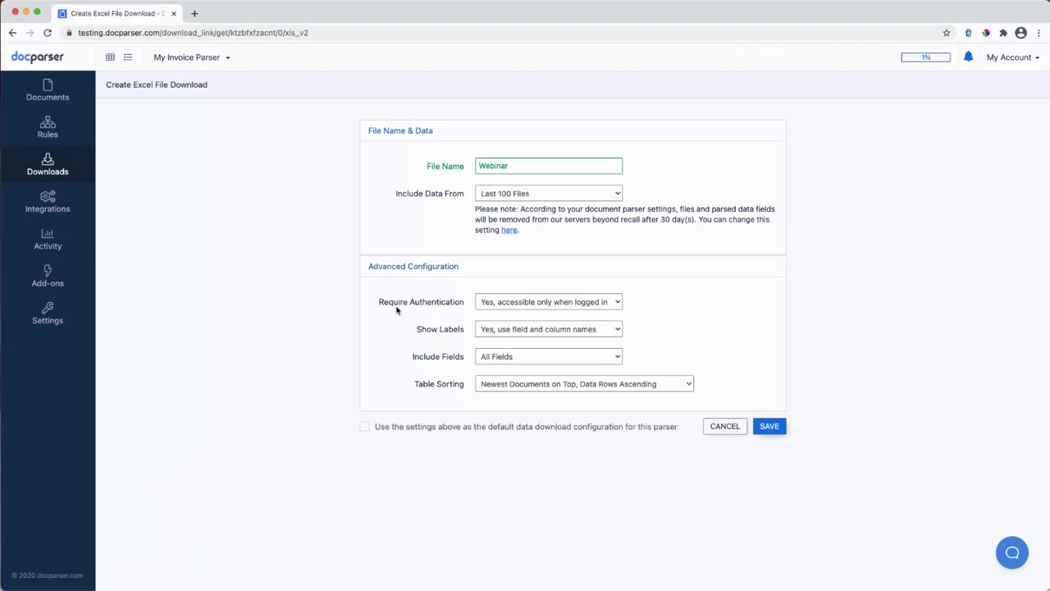
click(511, 302)
click(682, 287)
click(548, 330)
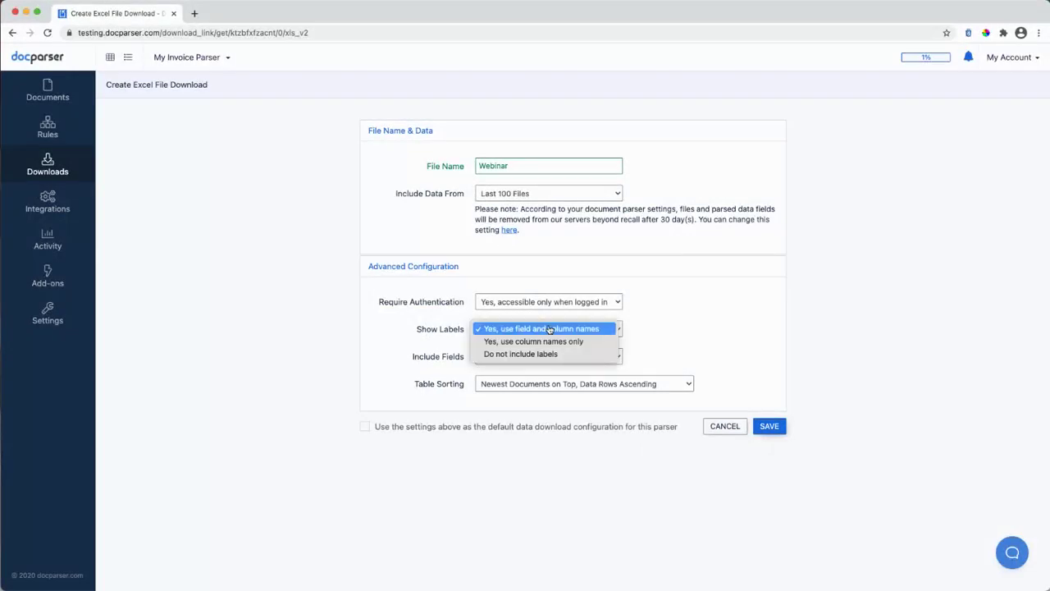
click(716, 326)
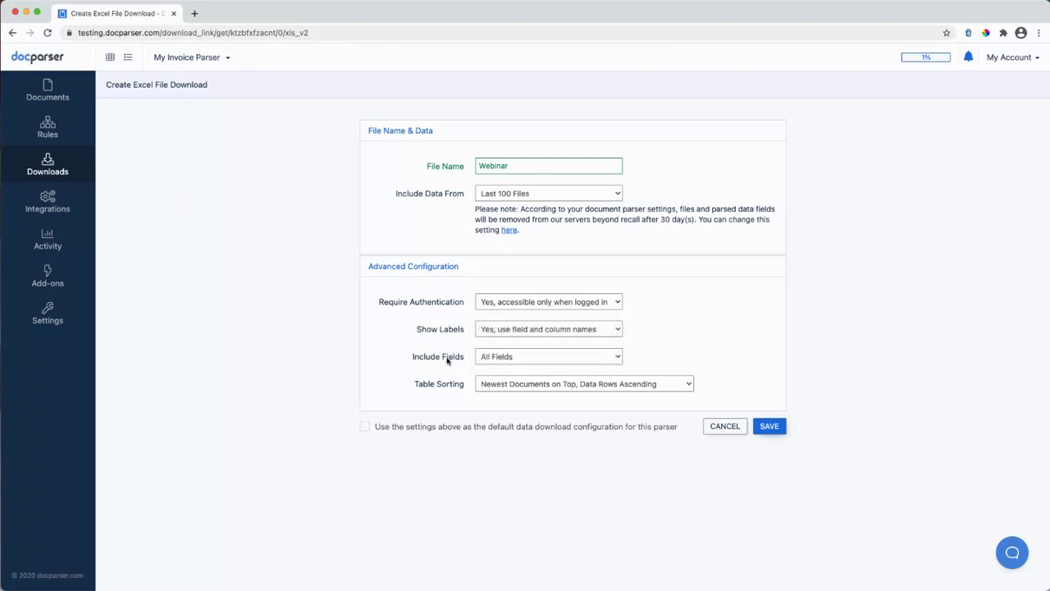
- Set Include Fields to Select Fields & Output Format and exclude Document ID, Remote ID, Filename, Received At and Processed At
click(520, 362)
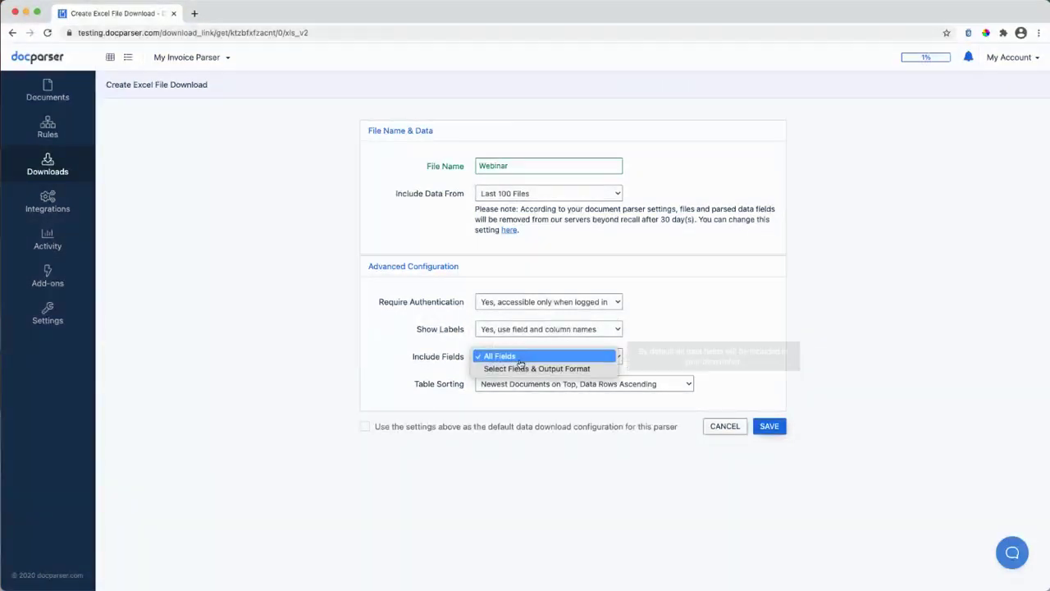
click(519, 370)
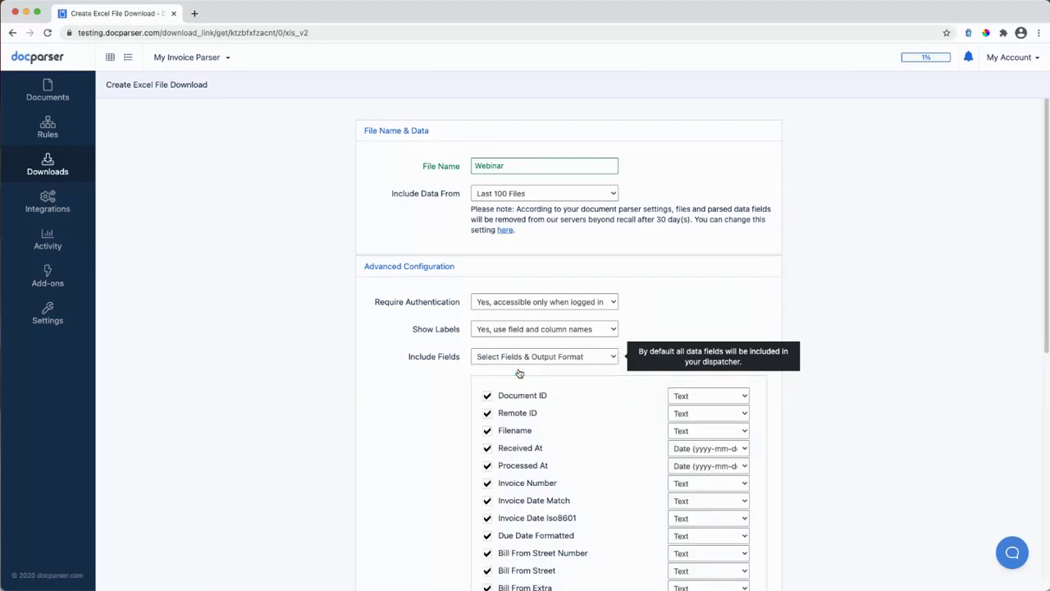
scroll(664, 301, down, 3)
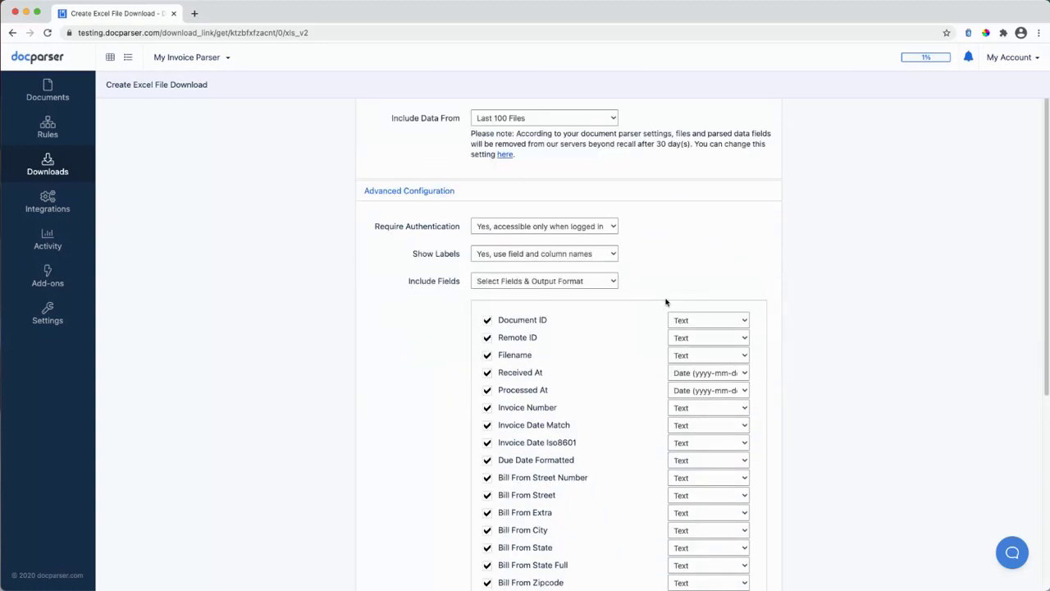
scroll(515, 264, down, 2)
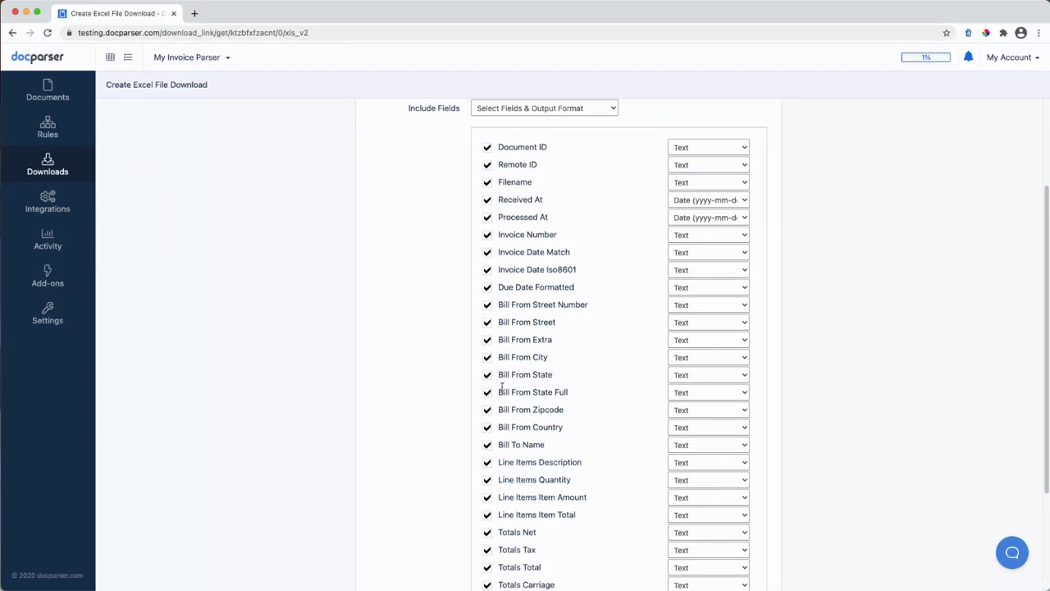
click(487, 148)
click(490, 166)
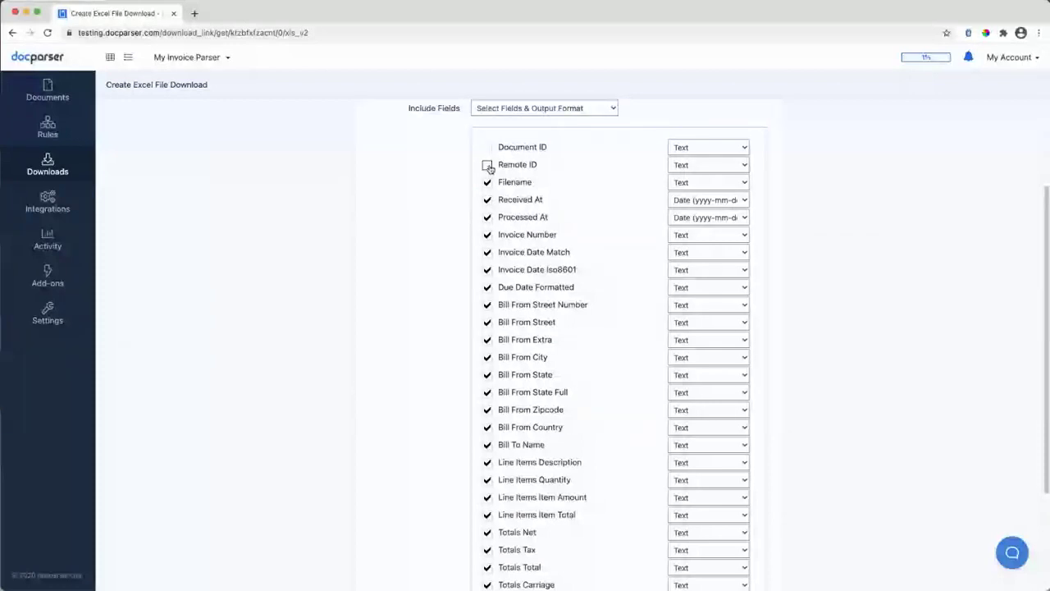
click(488, 182)
click(487, 199)
click(487, 217)
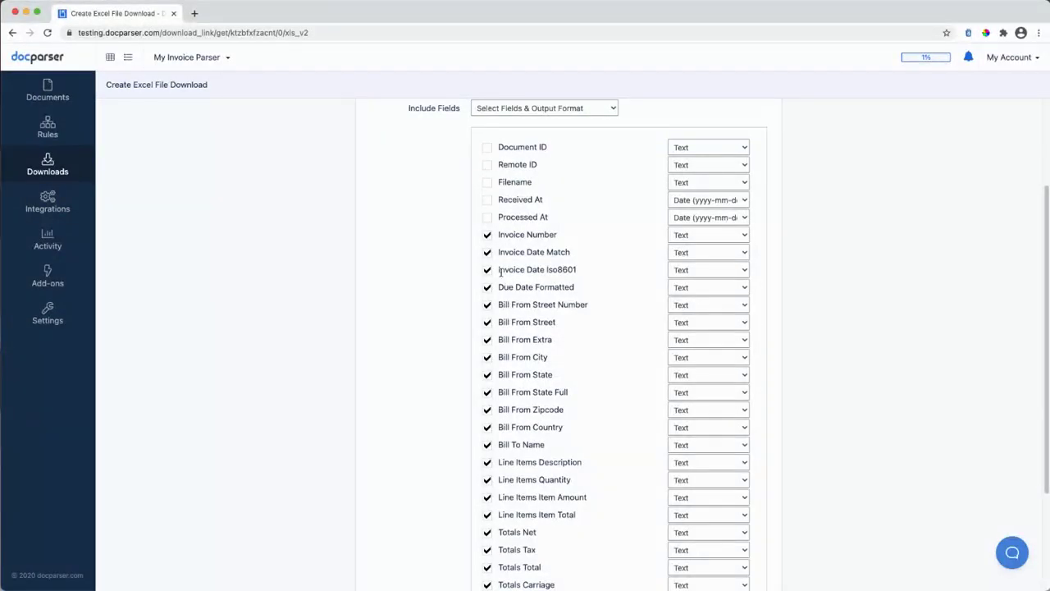
- Exclude the Invoice Date Match and Totals Confidence fields from the download
click(487, 252)
scroll(553, 346, down, 3)
click(487, 508)
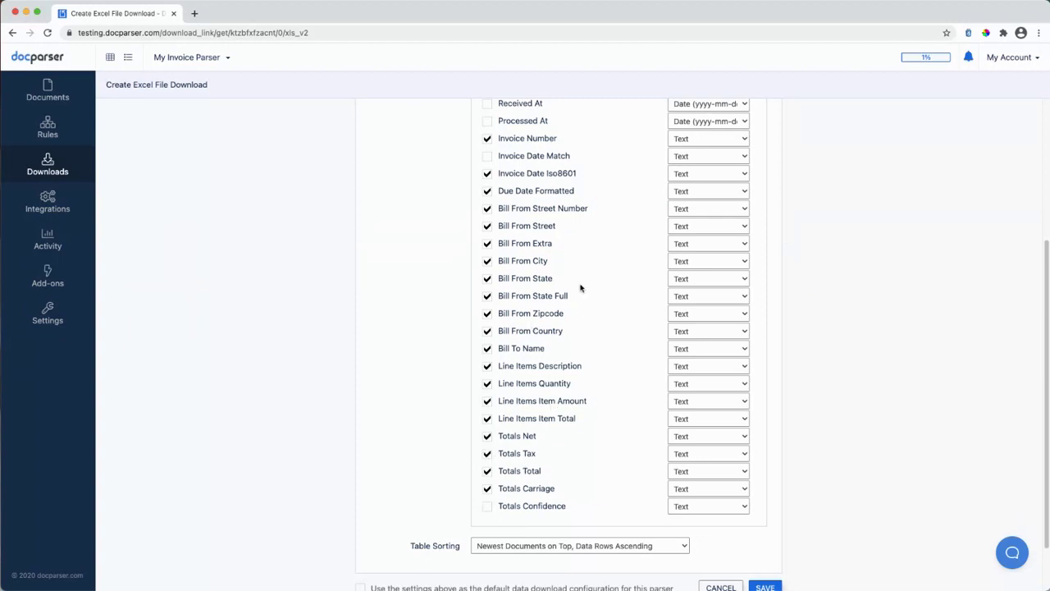
- Set the output format of Totals Carriage and Totals Total to Float Number (x.xx) and of Invoice Number to Integer Number
click(701, 489)
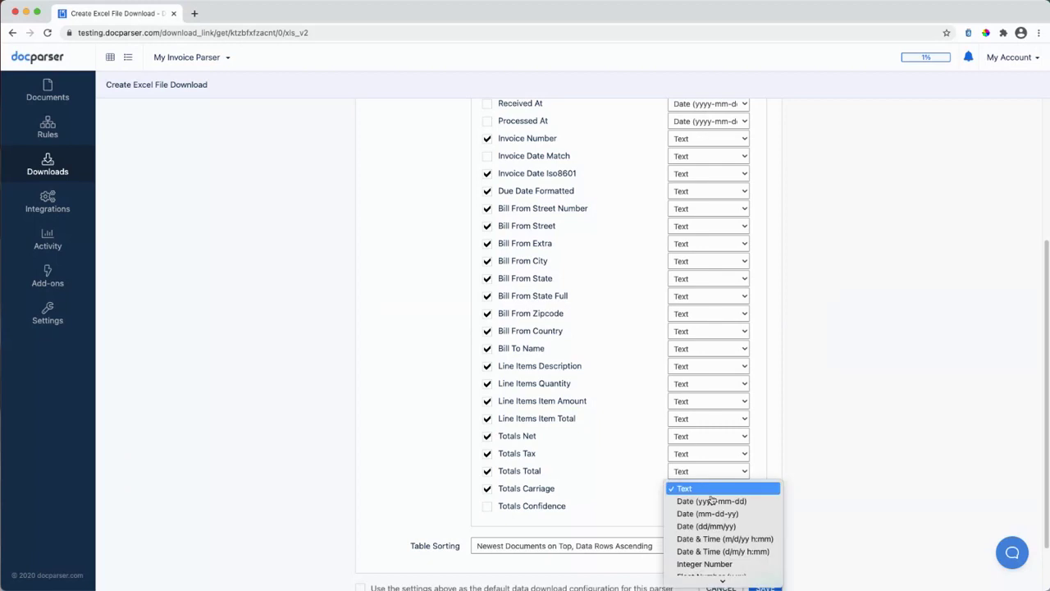
scroll(711, 500, down, 1)
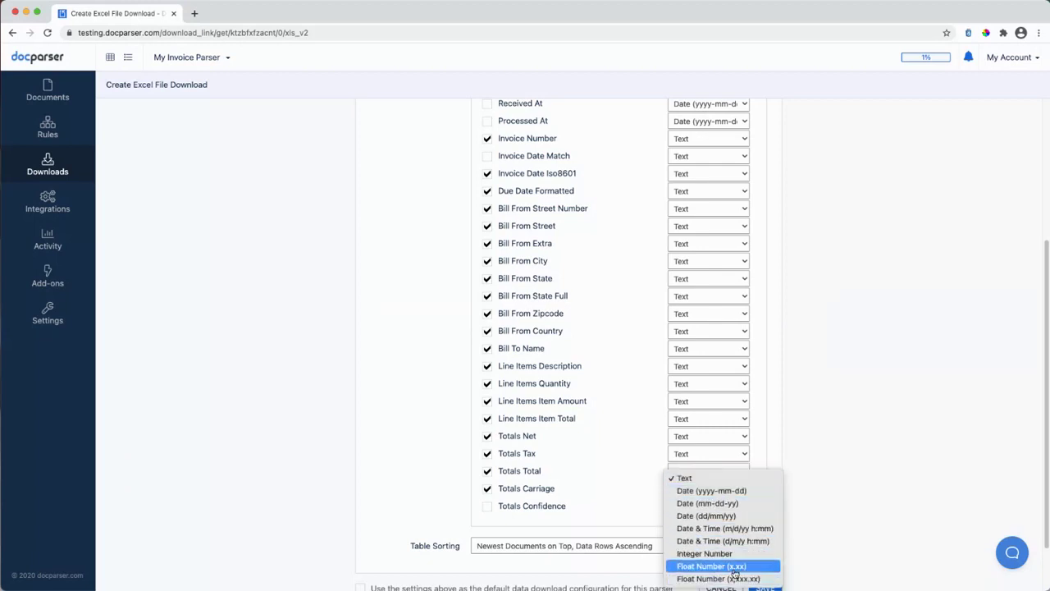
click(726, 566)
click(704, 472)
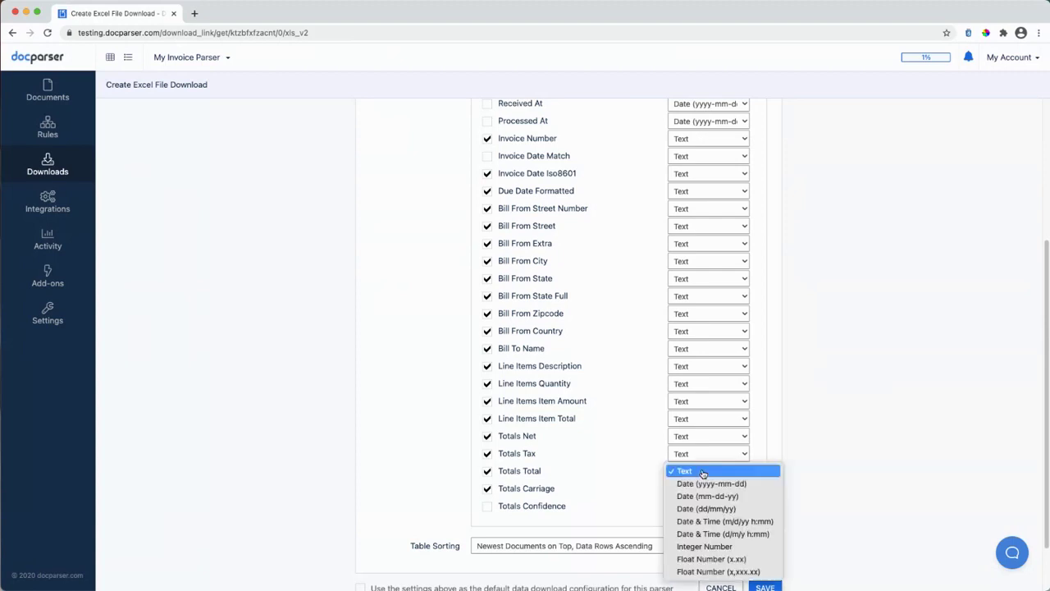
click(711, 559)
scroll(723, 377, up, 2)
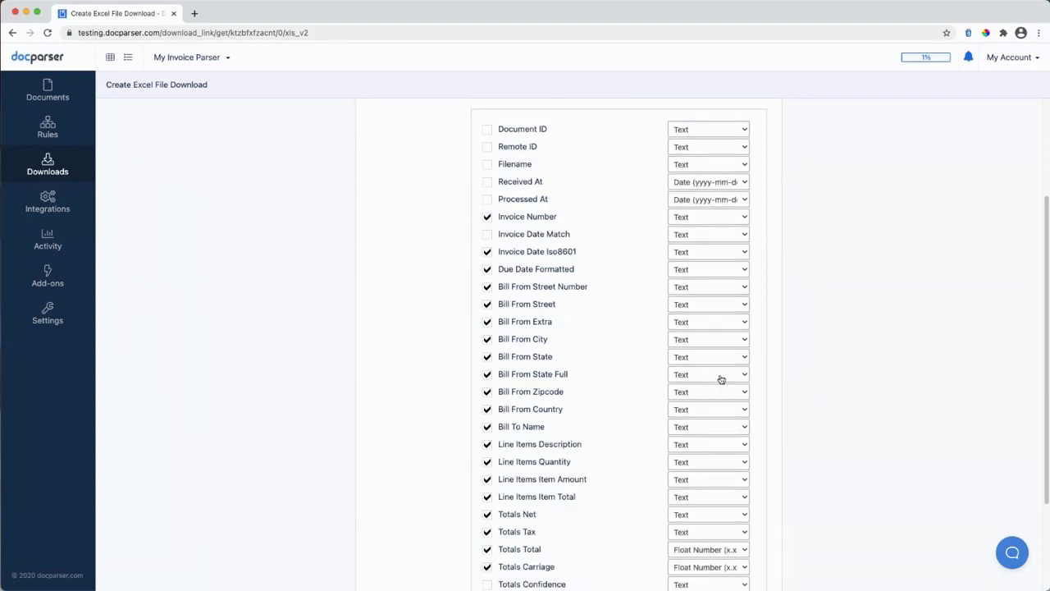
click(702, 220)
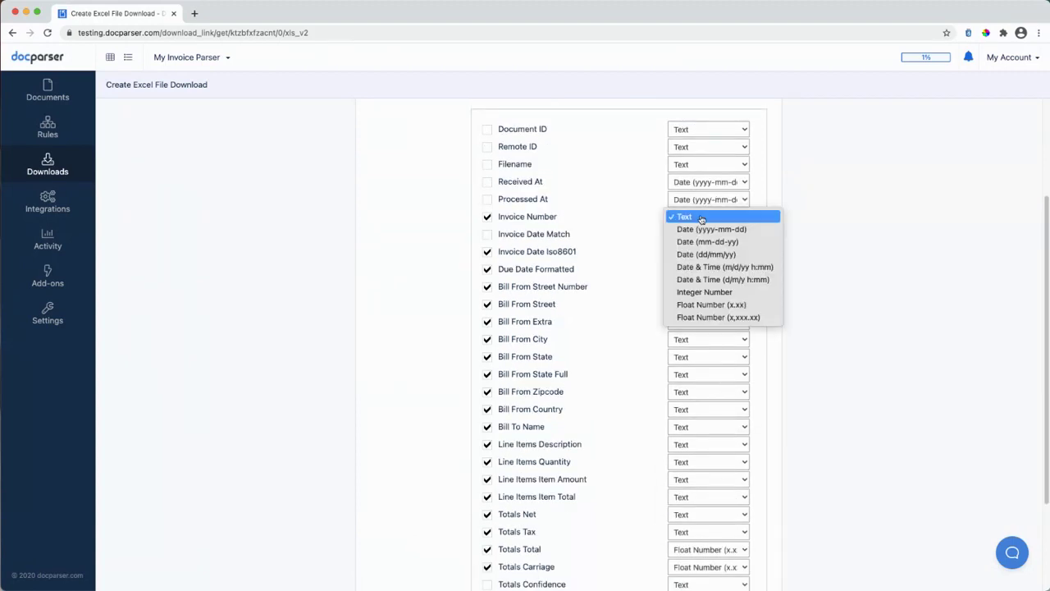
key(Return)
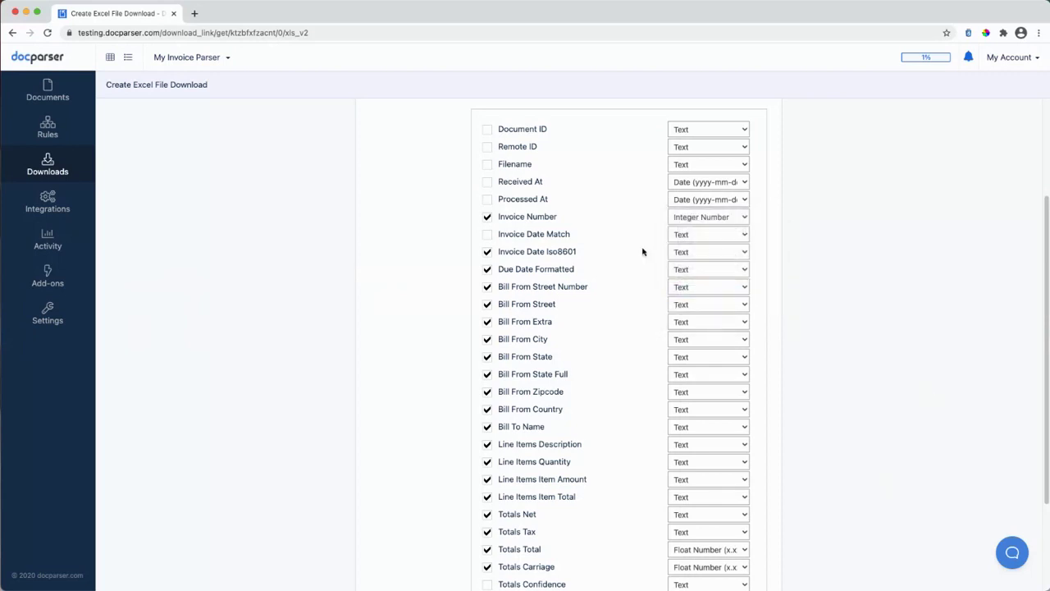
- Keep the table sorting at Newest Documents on Top, Data Rows Ascending and save the download configuration
scroll(720, 277, down, 4)
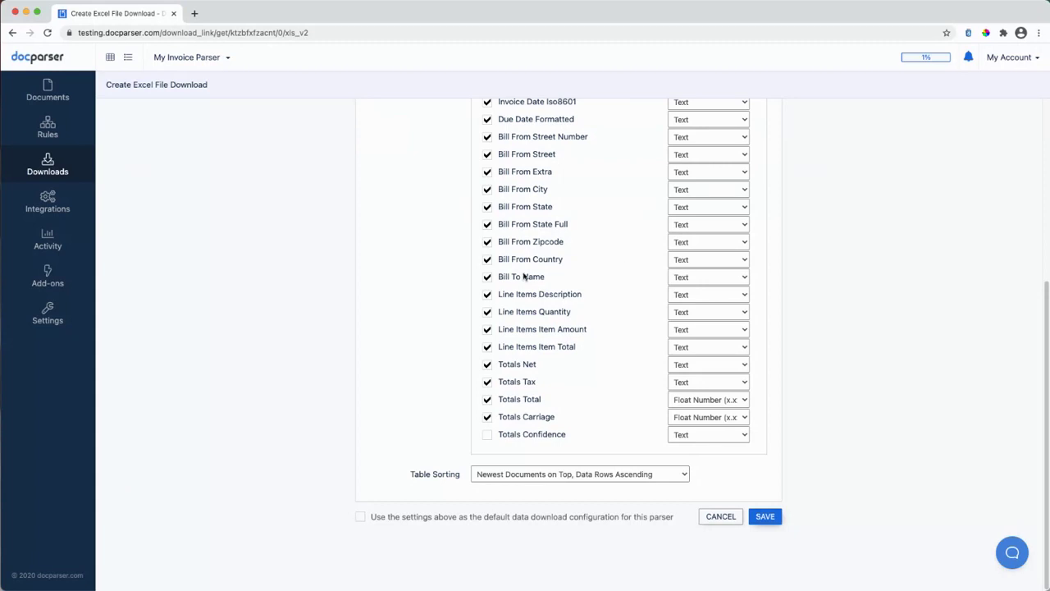
click(545, 479)
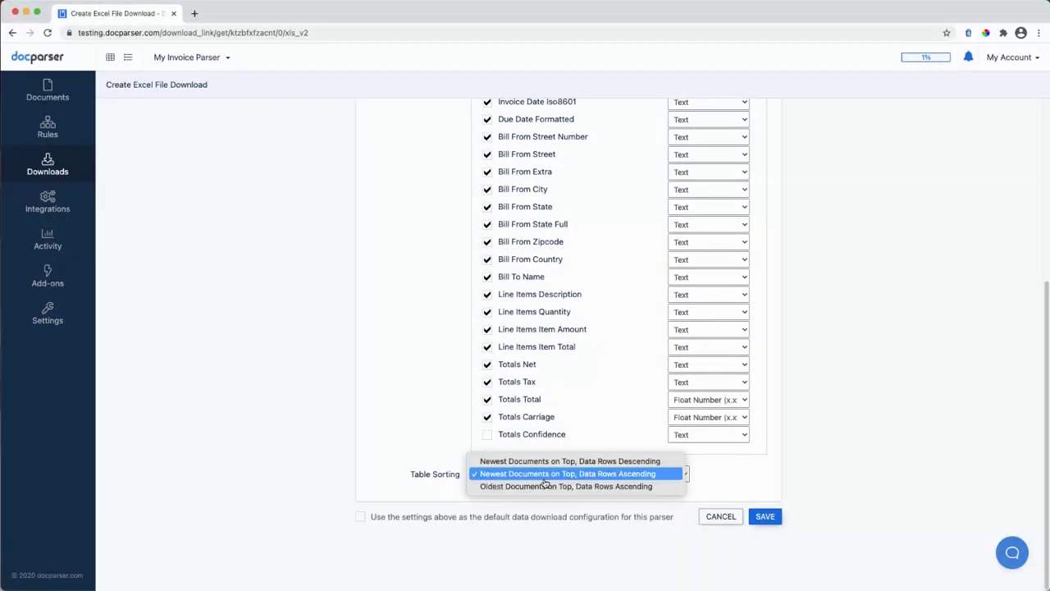
click(557, 560)
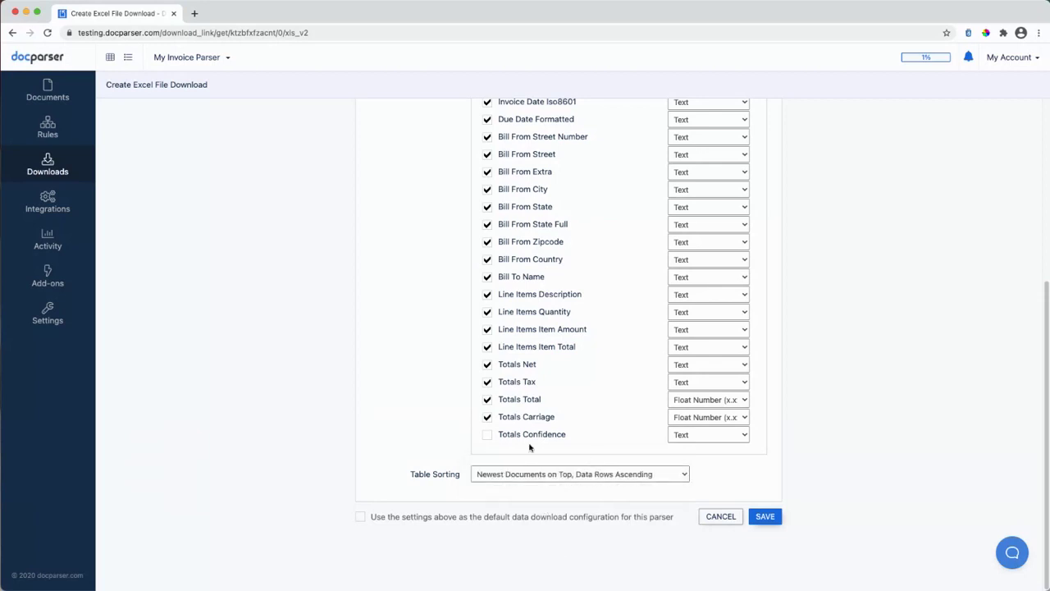
click(765, 522)
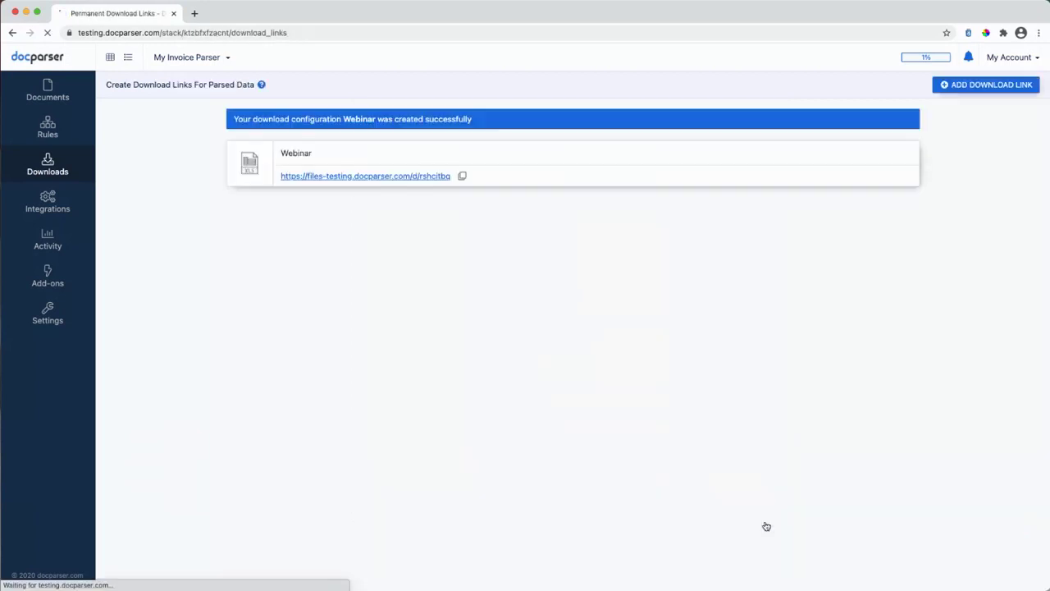
- Download the Webinar spreadsheet from its new link and open the file in Excel
mouse_move(328, 177)
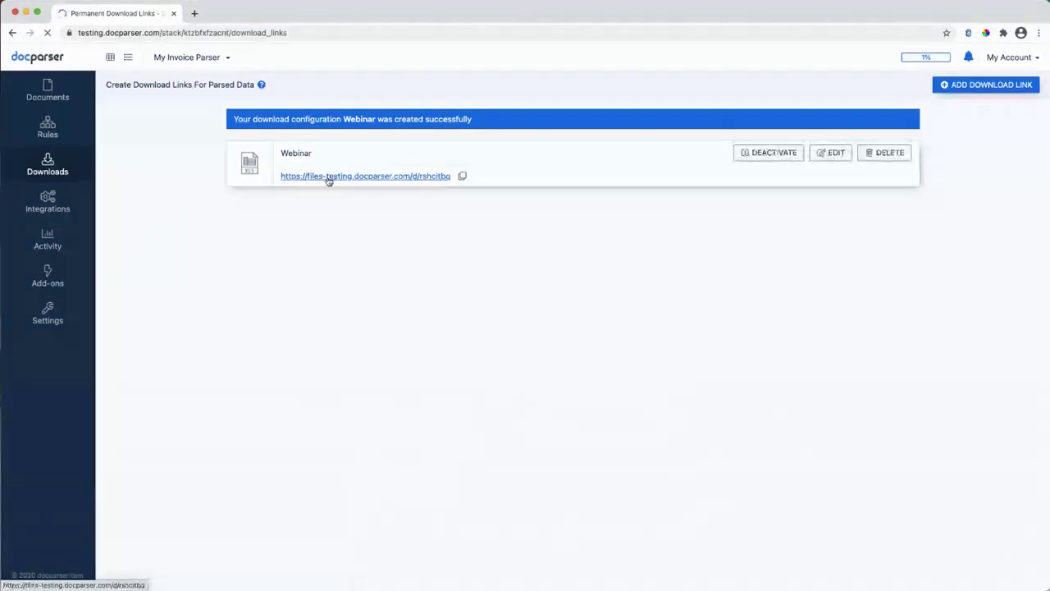
click(329, 177)
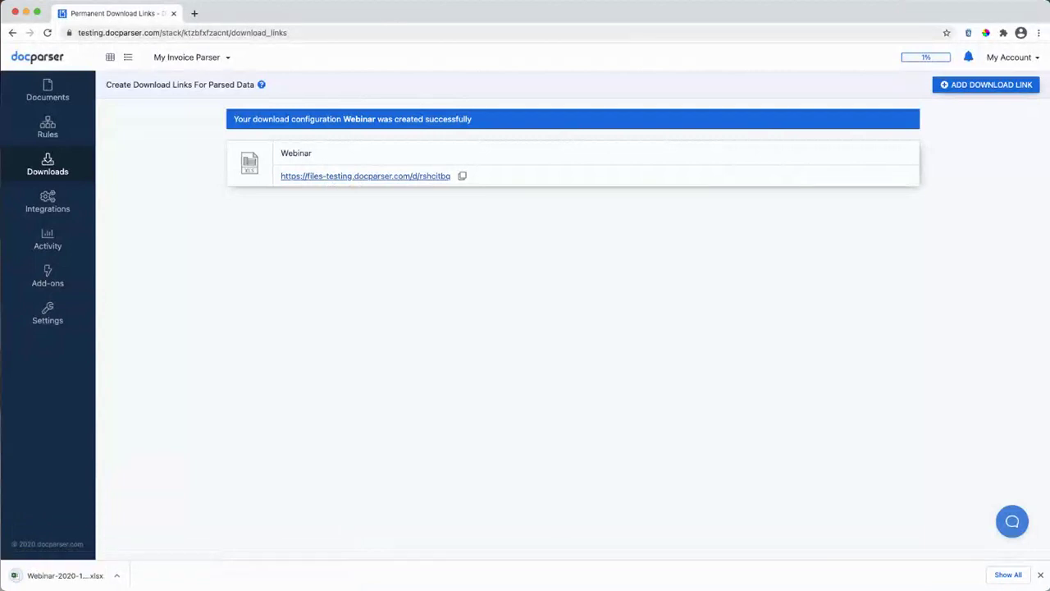
click(75, 575)
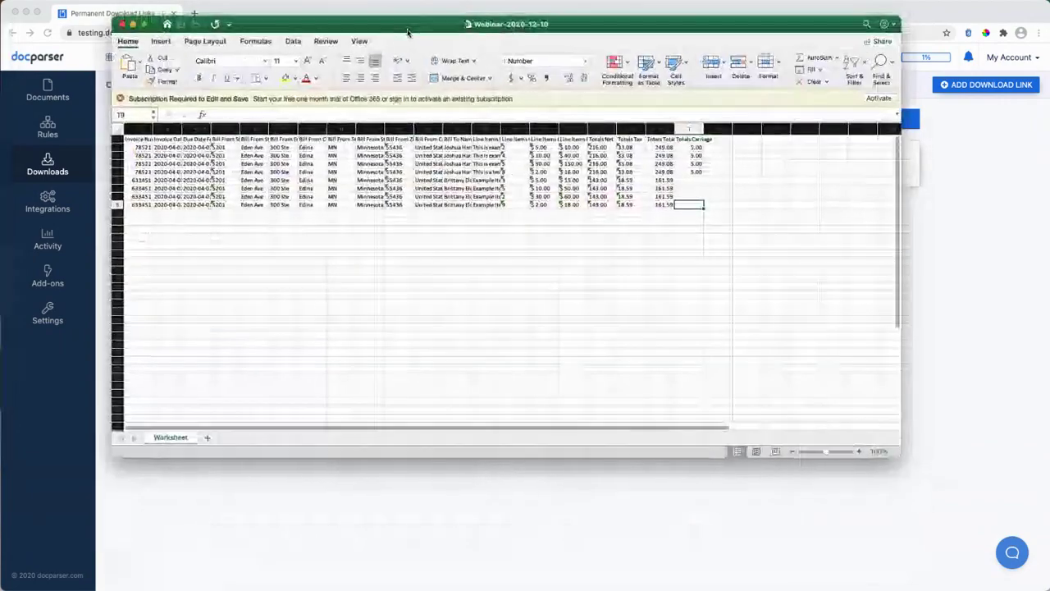
- Maximise the spreadsheet window and widen the Line Items Description and Invoice Date columns
double_click(408, 32)
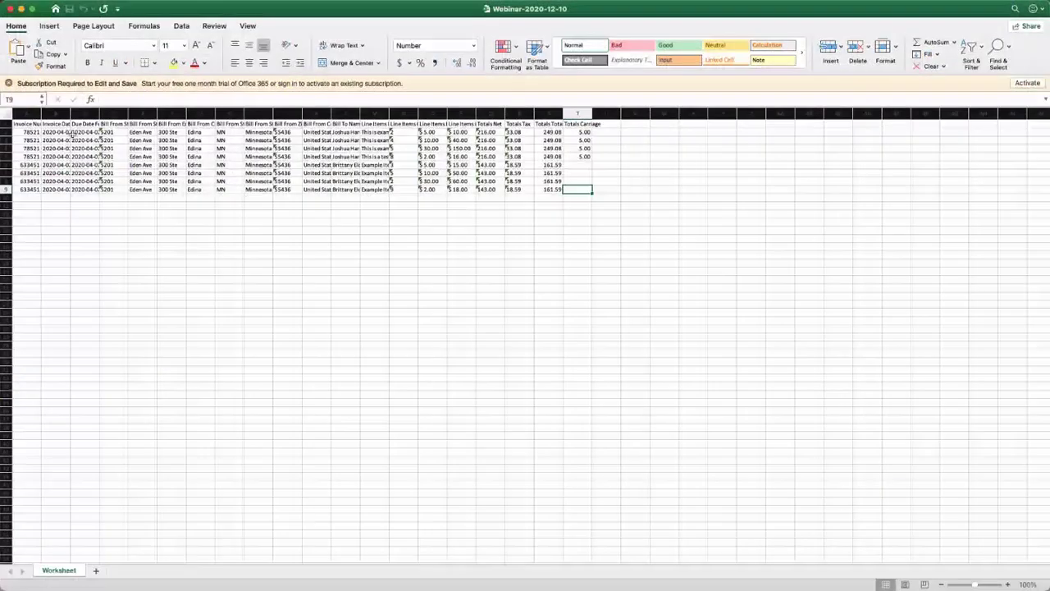
drag(391, 113, 465, 115)
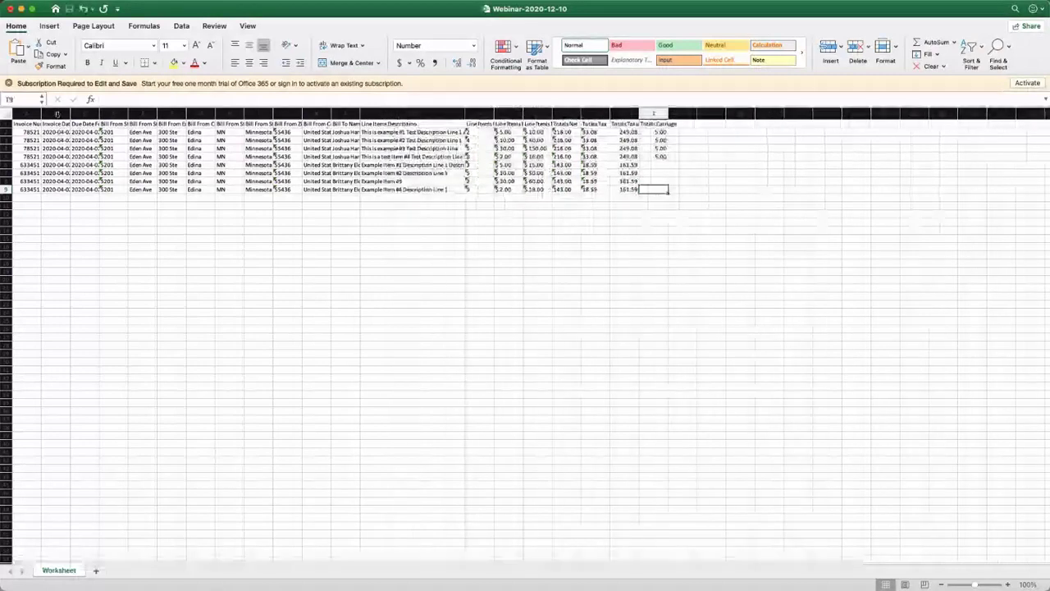
drag(70, 113, 164, 113)
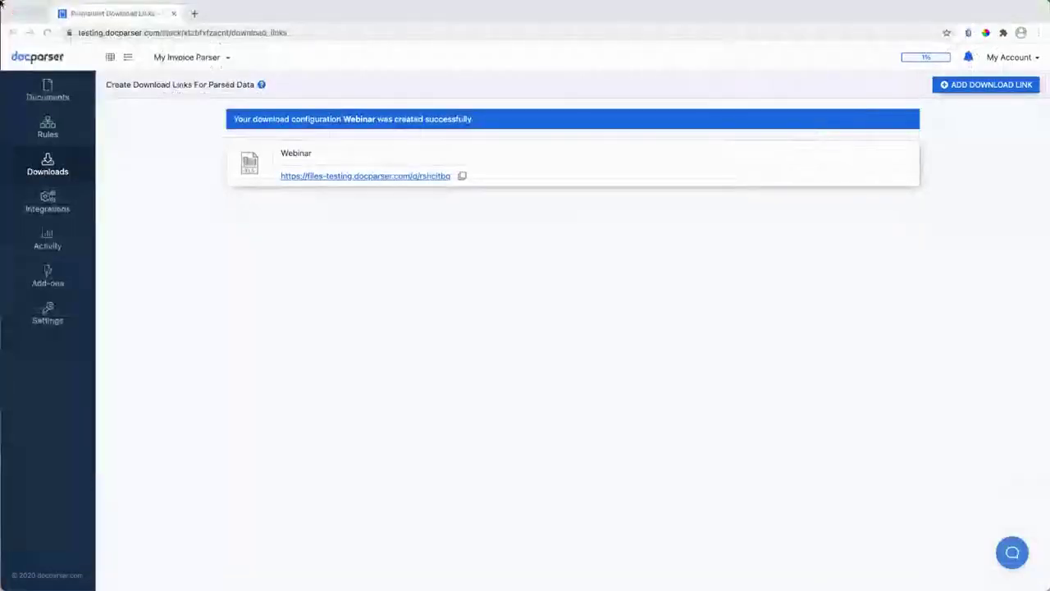
- Open the parser's integrations in Docparser and examine the available document import and parsed data export options
click(46, 206)
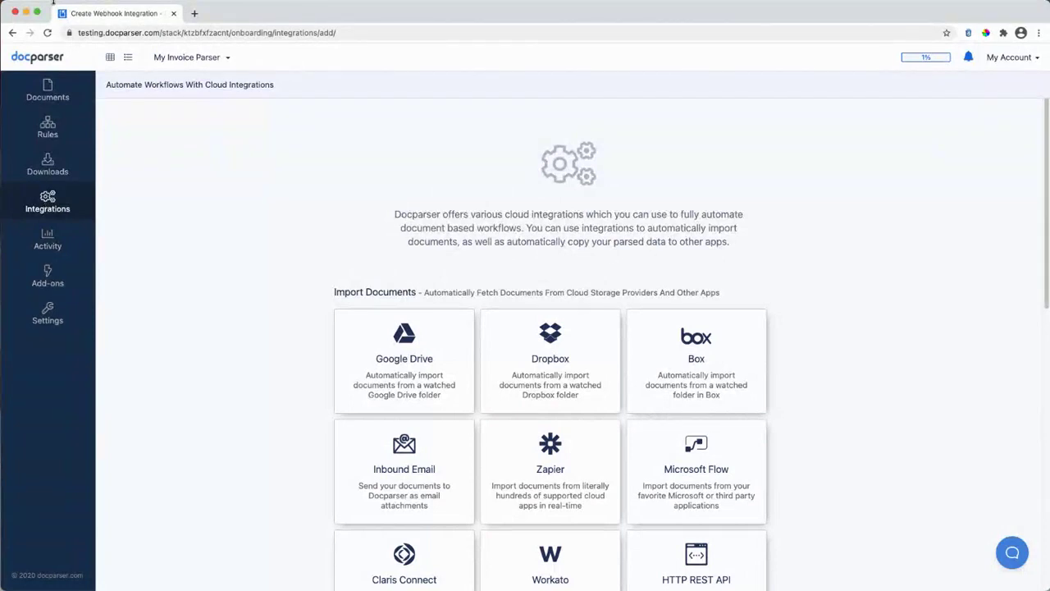
scroll(379, 219, down, 1)
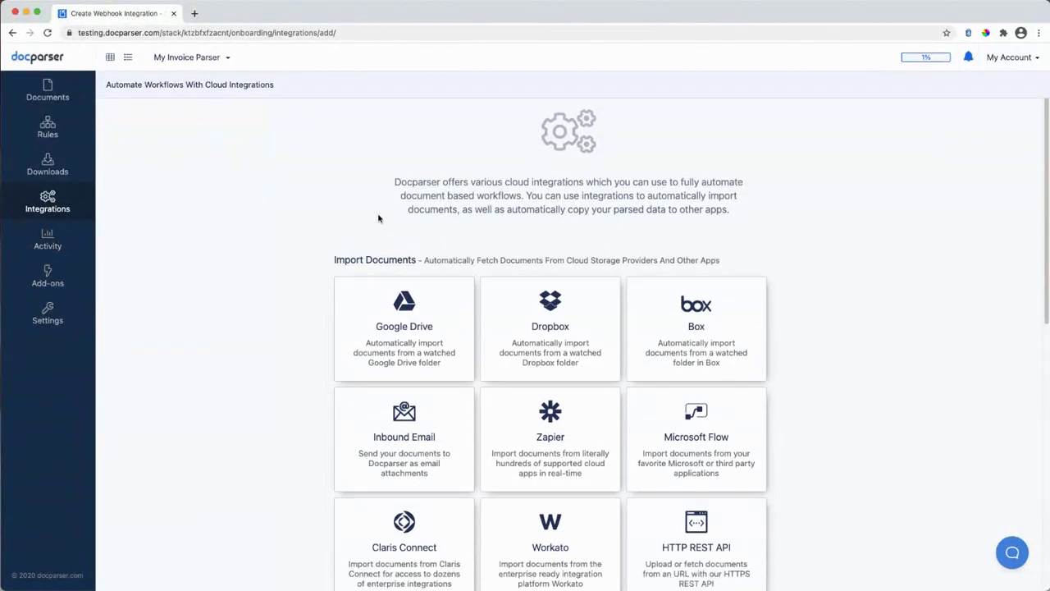
scroll(379, 218, down, 1)
scroll(280, 365, down, 2)
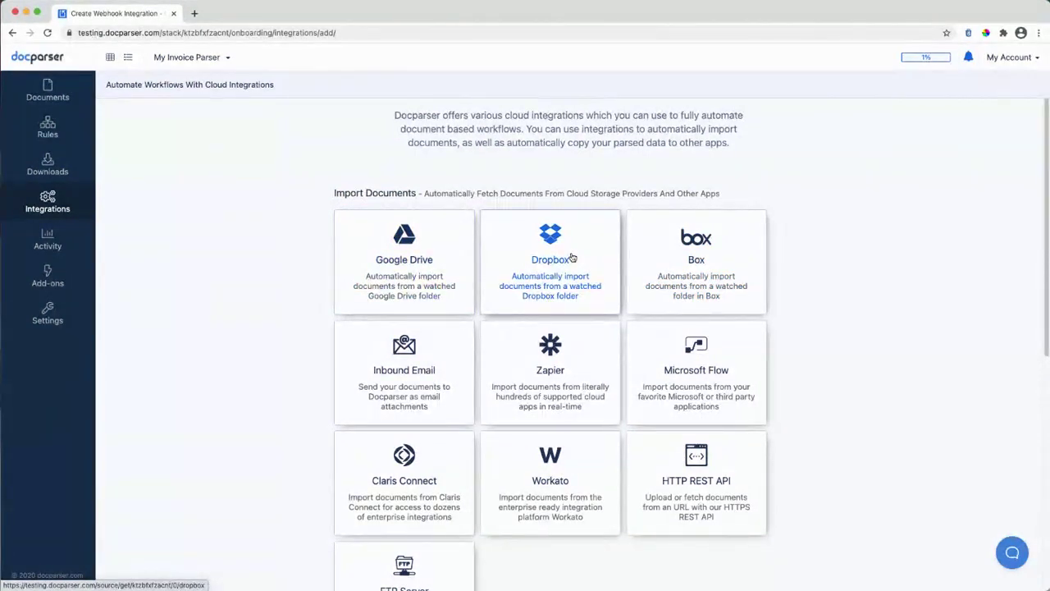
scroll(307, 328, down, 1)
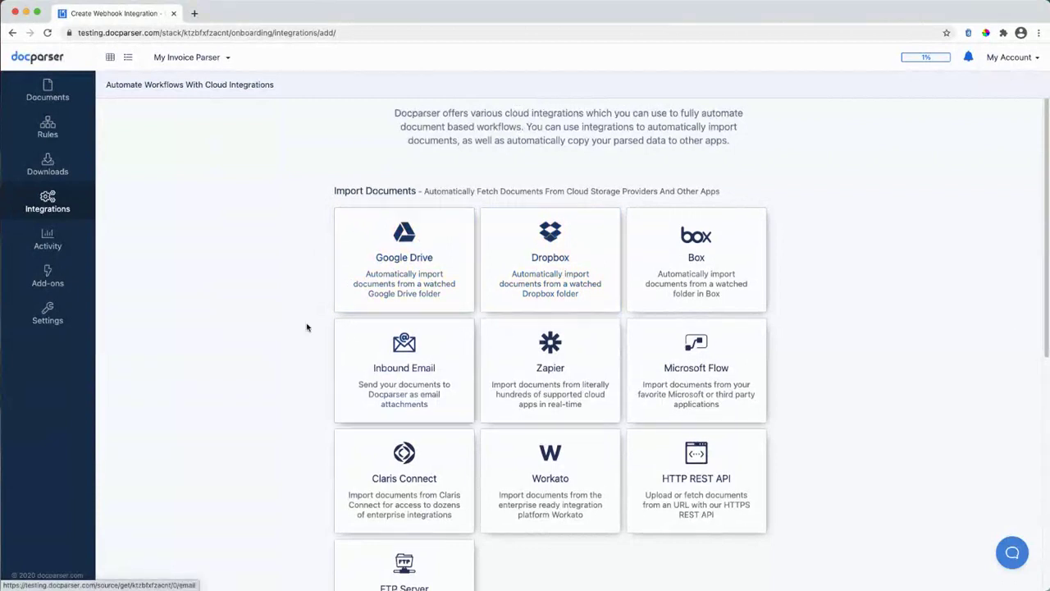
scroll(356, 261, down, 2)
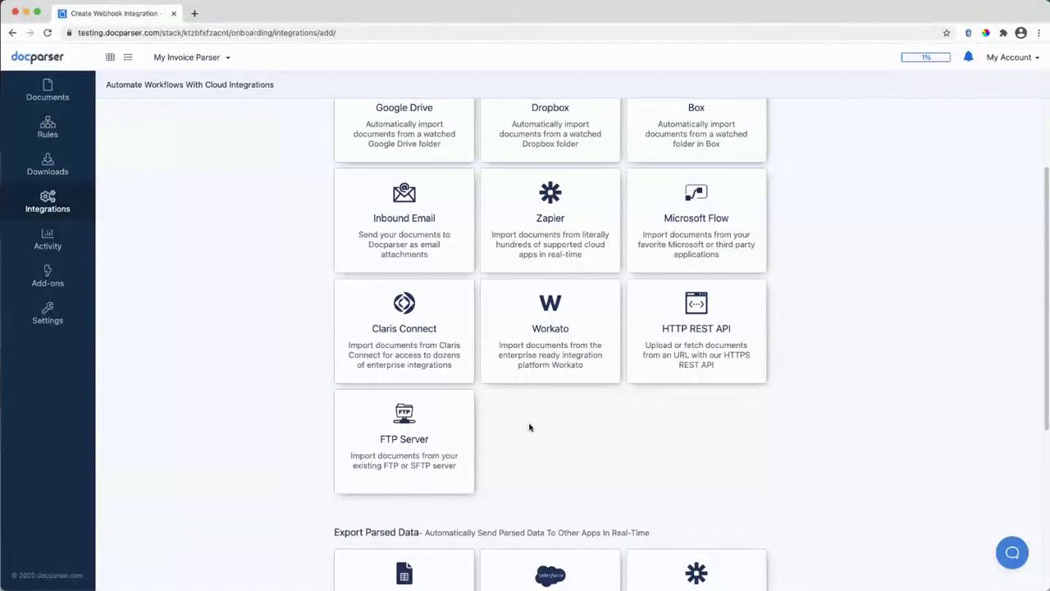
scroll(529, 427, down, 5)
scroll(736, 393, down, 3)
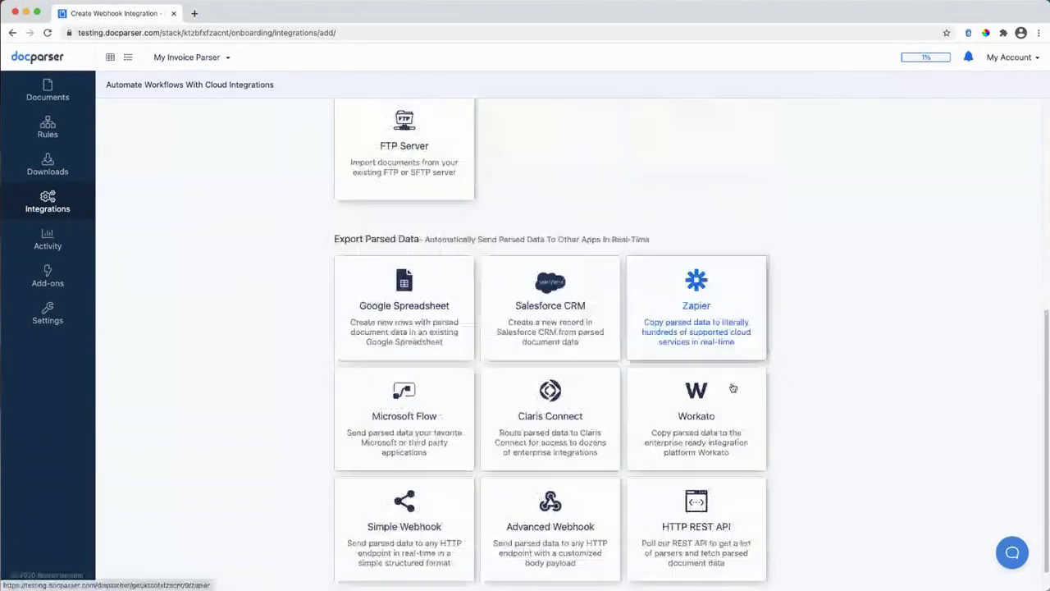
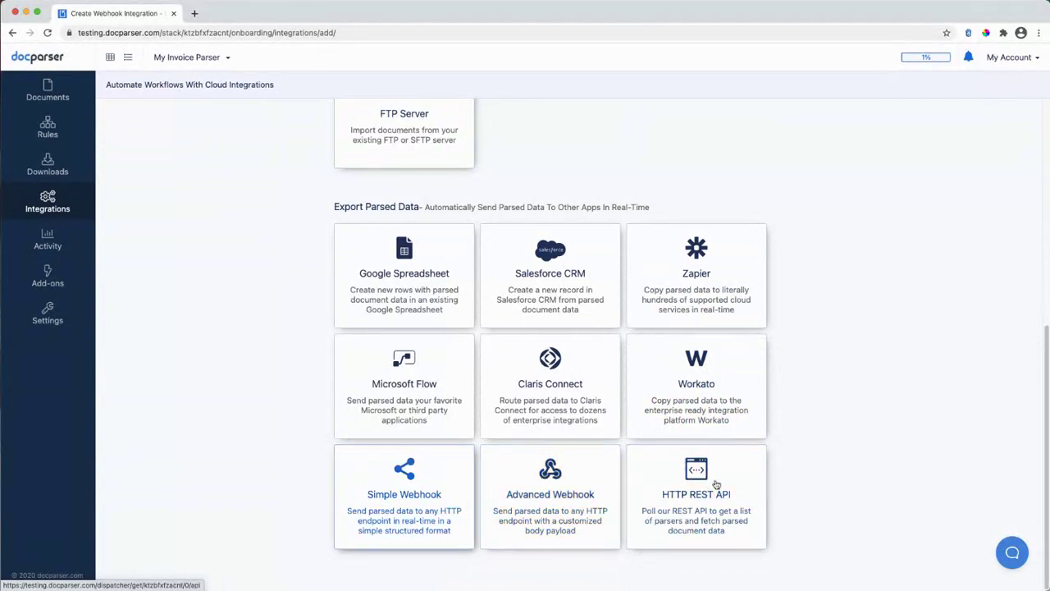
- Create a Google Spreadsheet integration and choose the first connected Google account for it
click(428, 276)
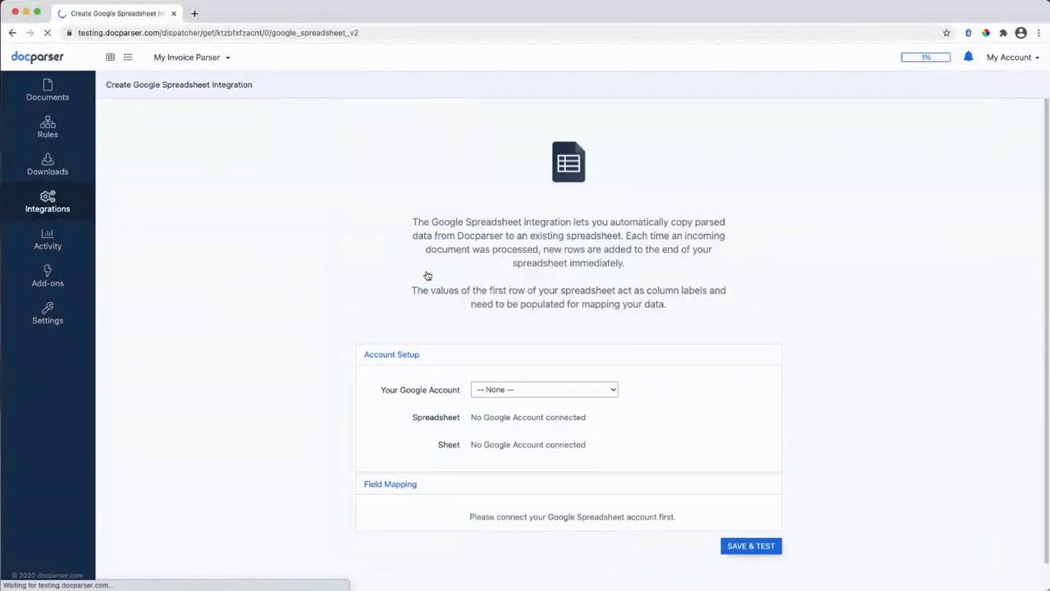
scroll(469, 187, down, 1)
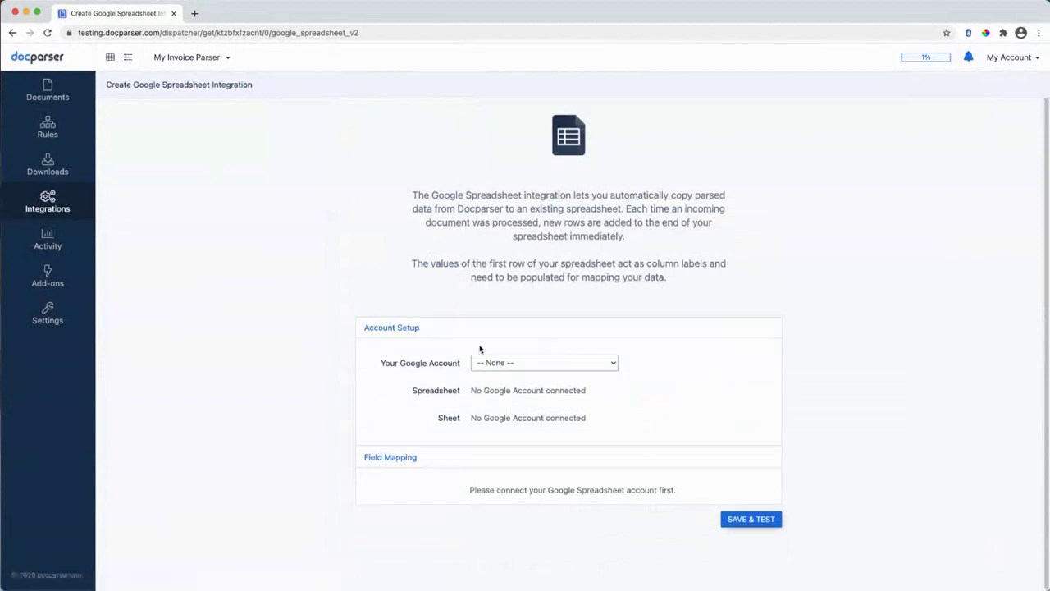
click(526, 364)
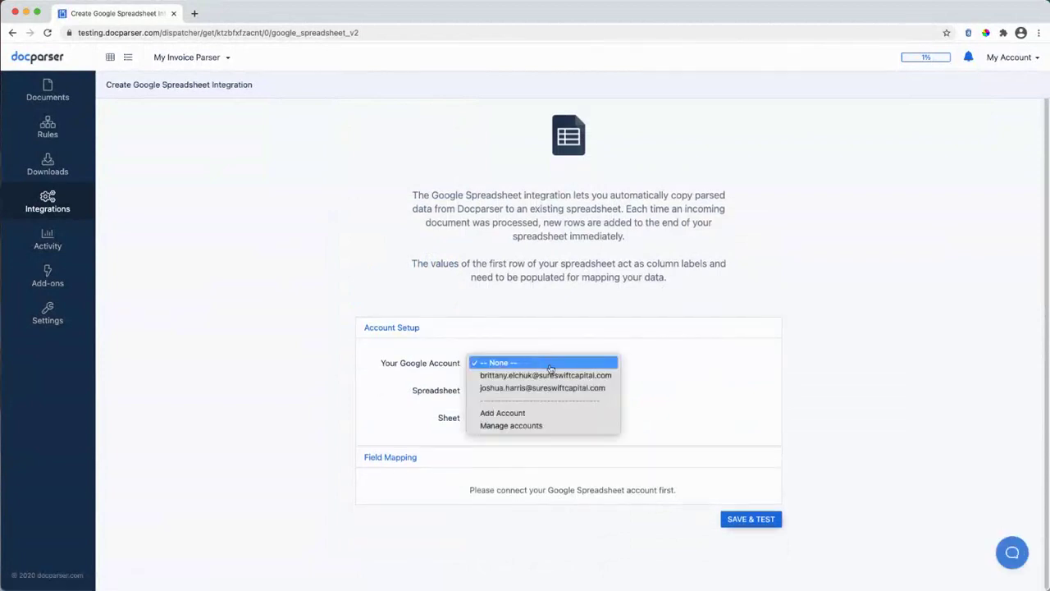
click(547, 375)
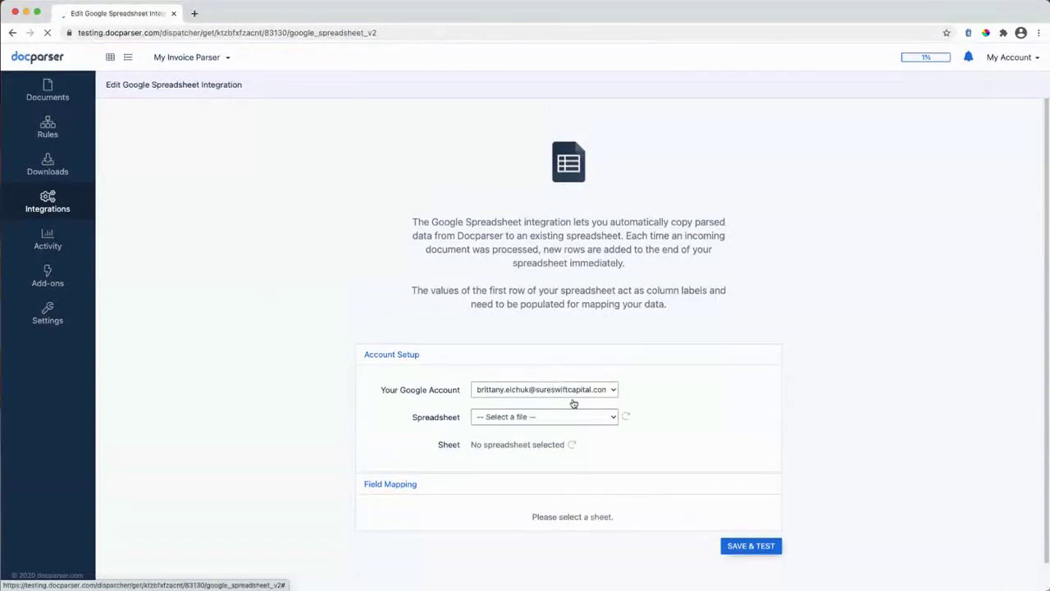
scroll(586, 292, down, 1)
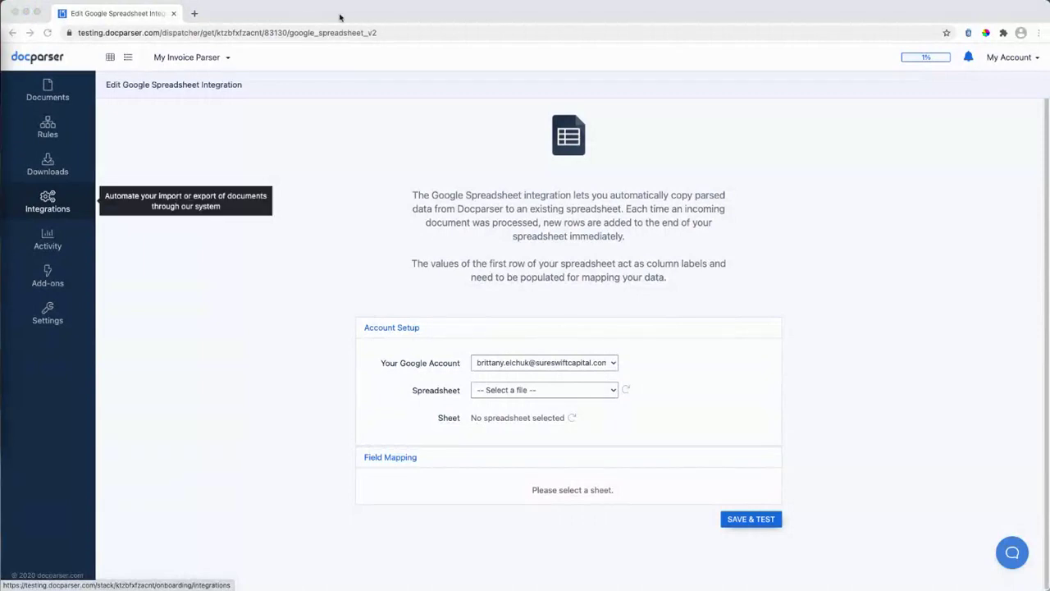
- Switch to the 01- Docparser Webinar Demo Sheet in Google Sheets and examine the row 1 column labels from Document ID to Line Items Total
key(super+grave)
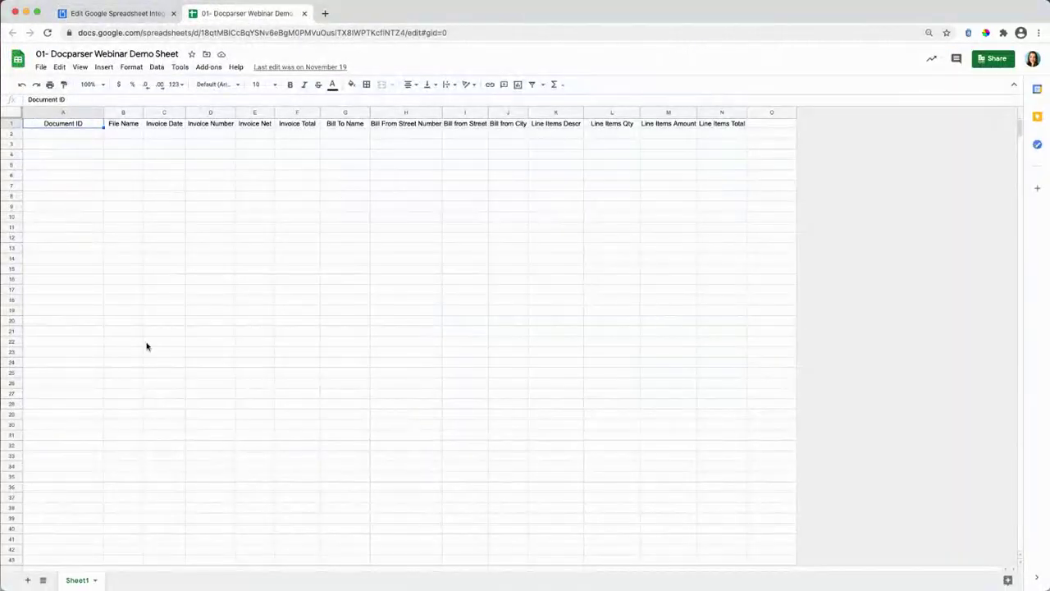
click(113, 175)
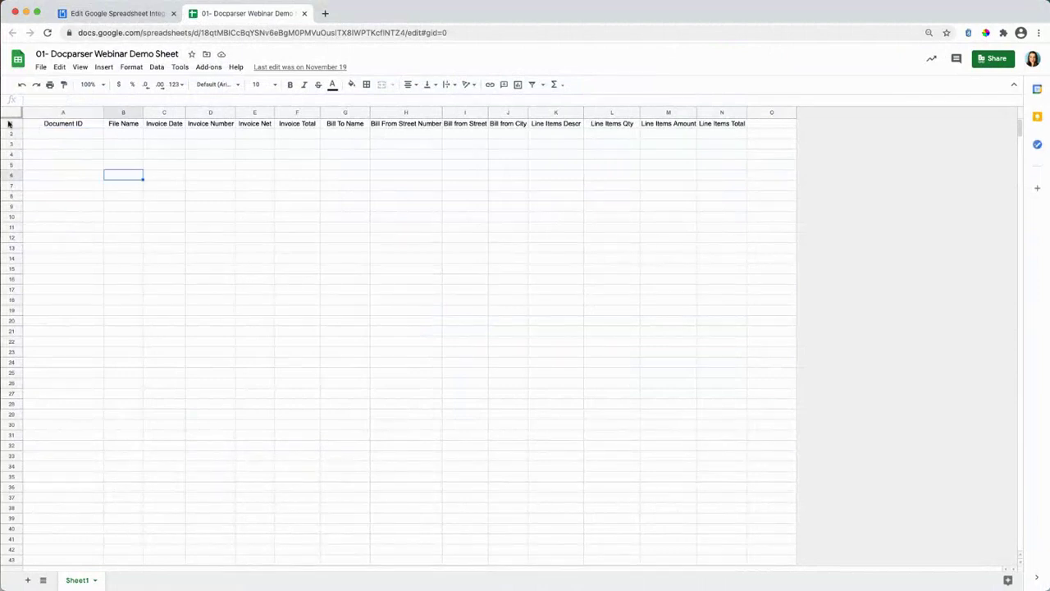
click(82, 123)
click(125, 124)
click(164, 124)
click(209, 125)
click(261, 123)
click(299, 124)
click(375, 126)
click(347, 124)
click(393, 125)
click(457, 123)
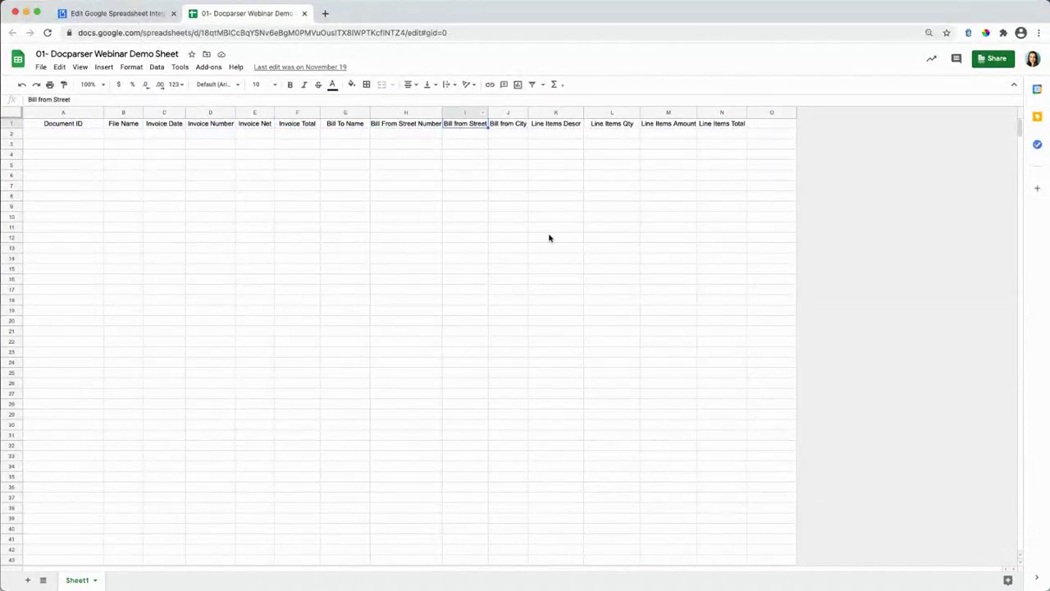
click(80, 125)
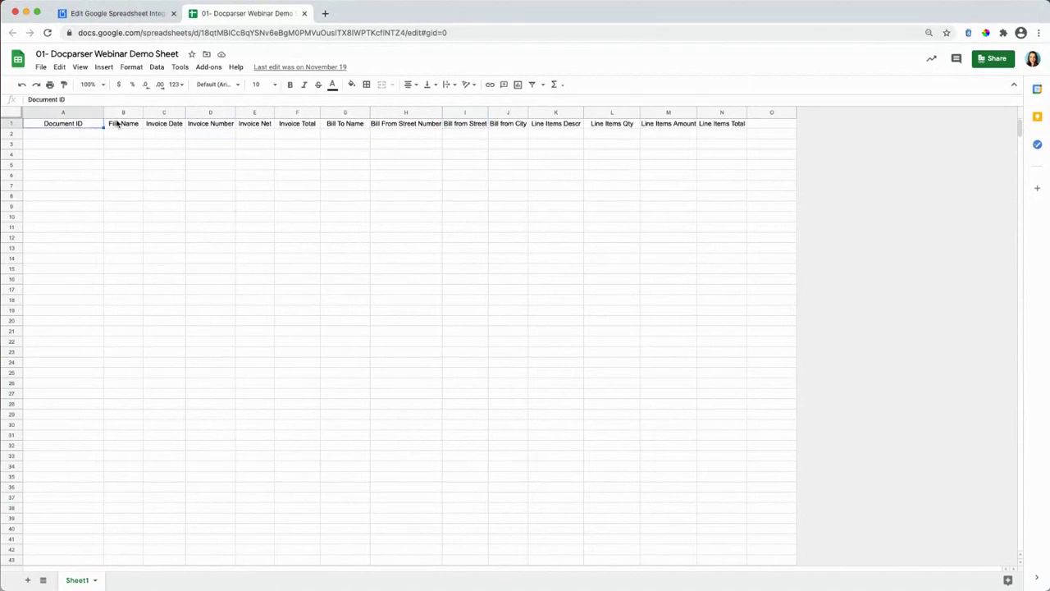
click(725, 126)
- Return to the Docparser integration and choose 01- Docparser Webinar Demo Sheet as its spreadsheet
click(117, 14)
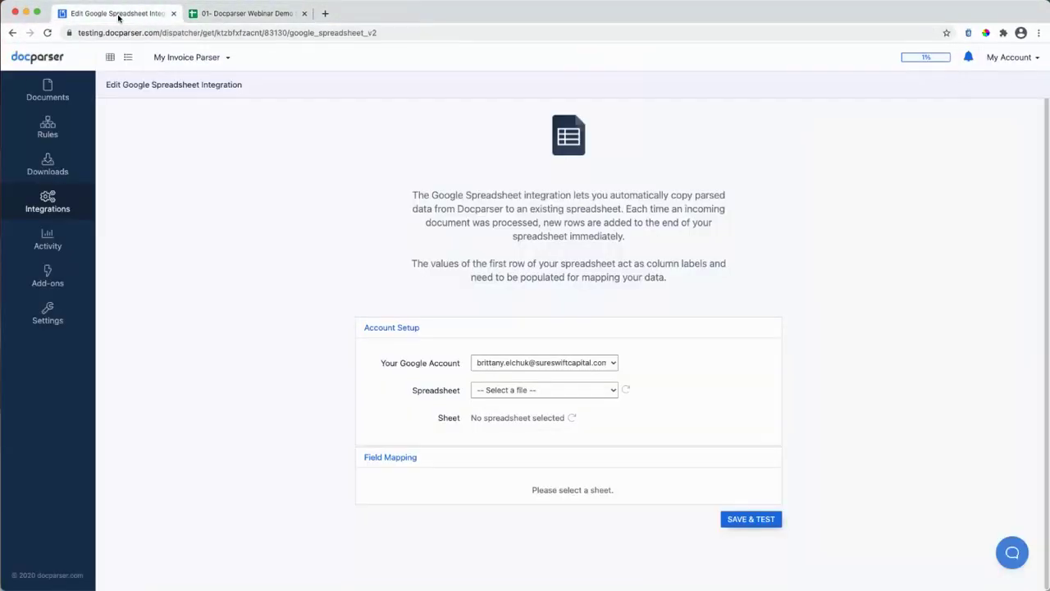
click(519, 390)
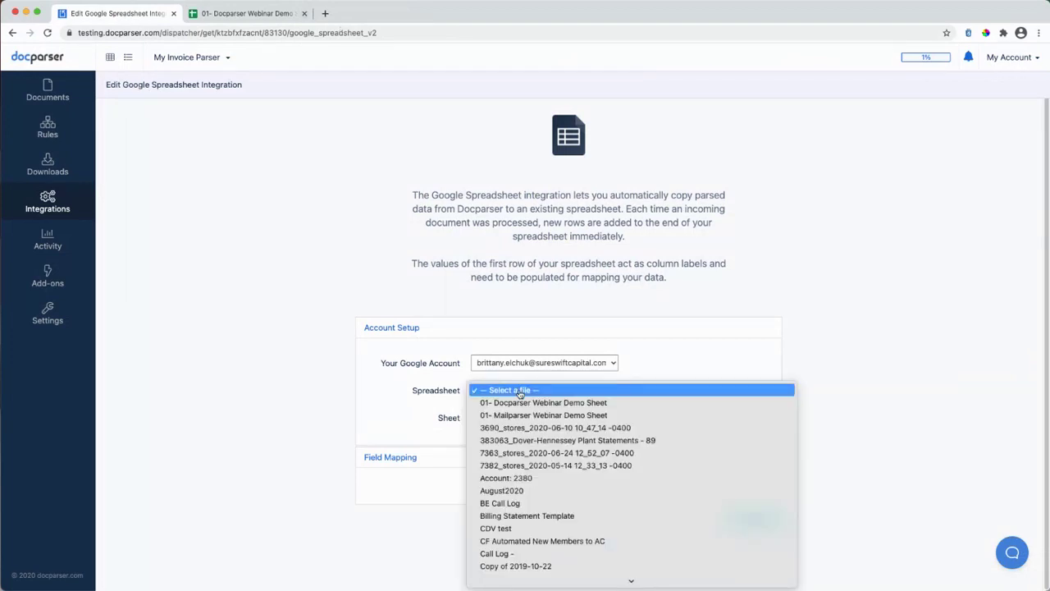
click(544, 402)
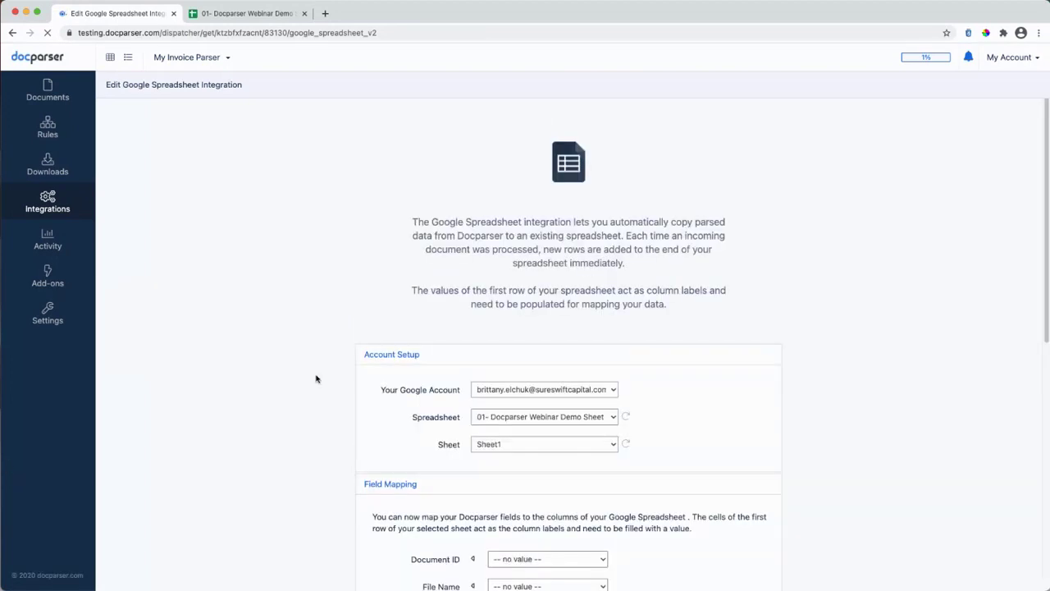
- In the field mapping, map Document ID to document_id and File Name to file_name
scroll(684, 401, down, 5)
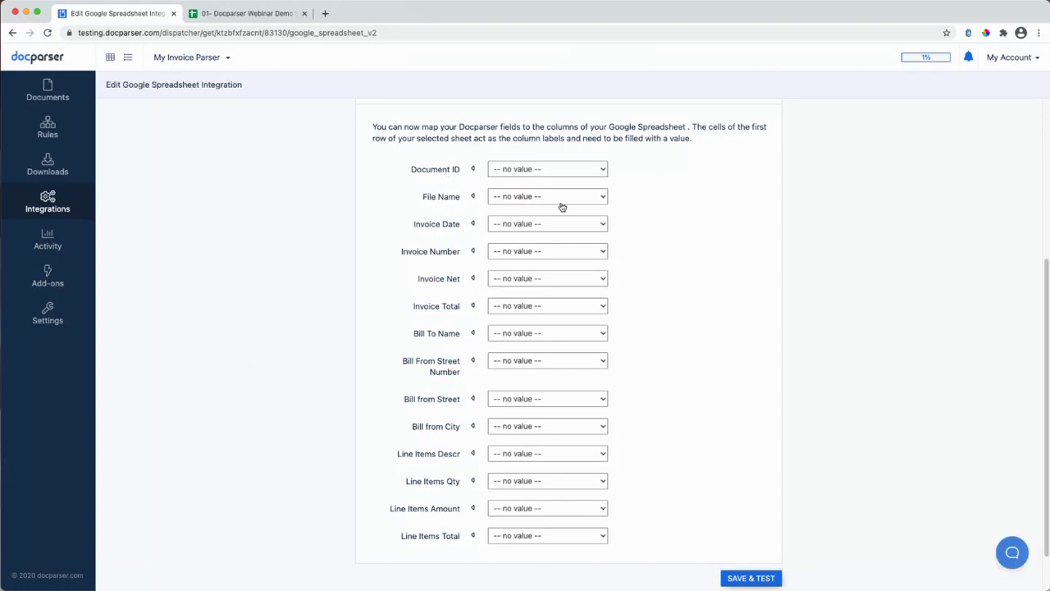
click(537, 172)
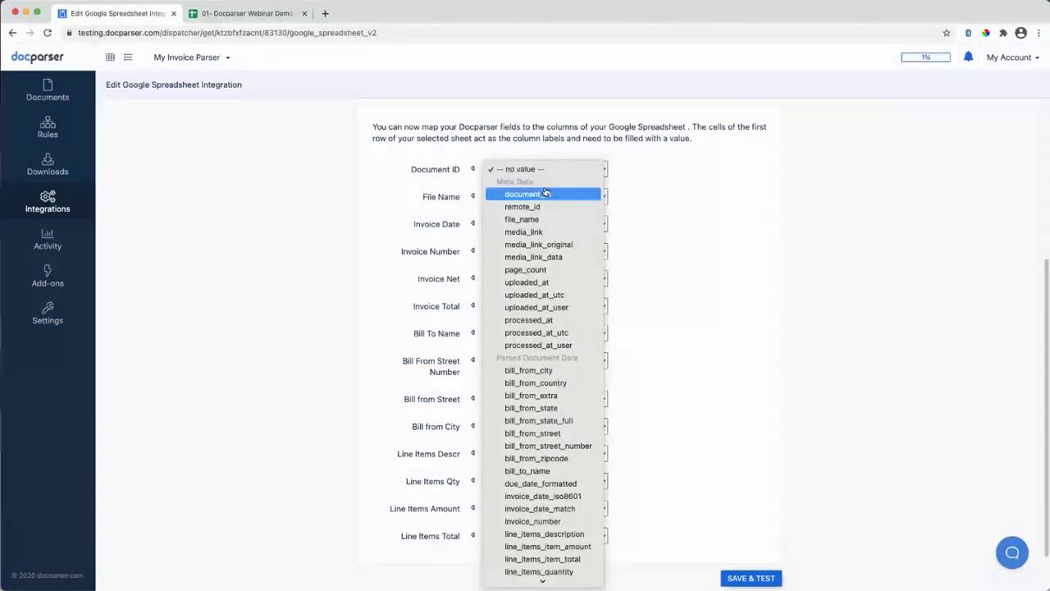
click(529, 194)
click(544, 197)
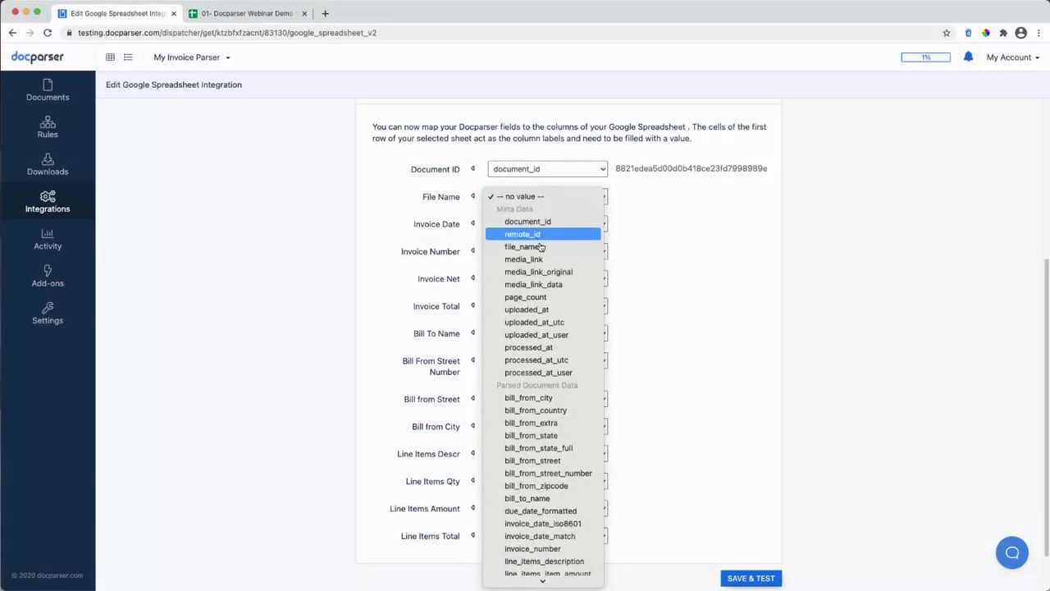
click(525, 247)
- Map the Invoice Date column to invoice_date_iso8601 and Invoice Number to invoice_number
click(530, 225)
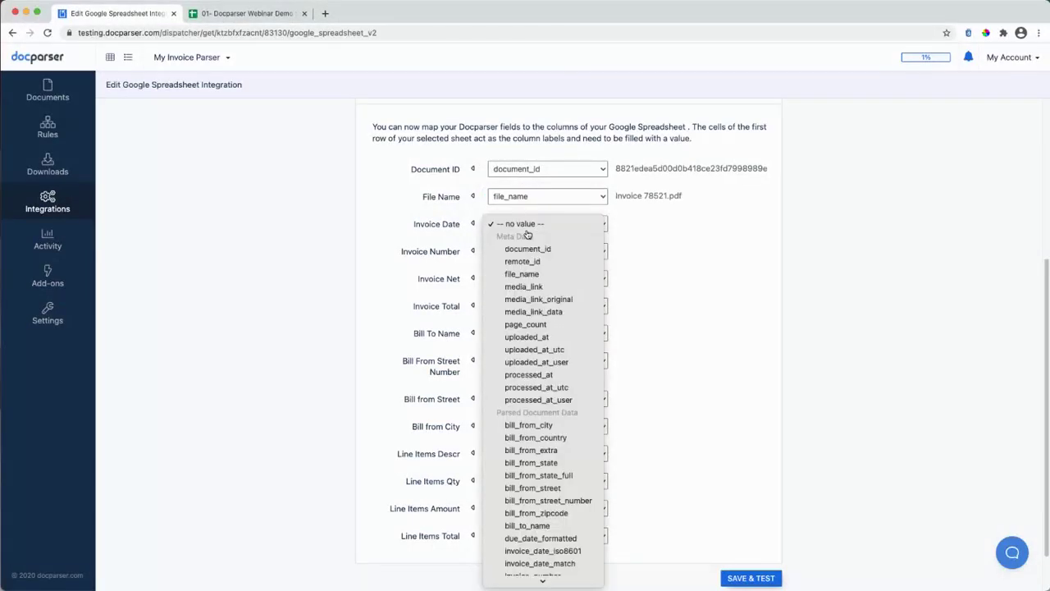
scroll(558, 426, down, 2)
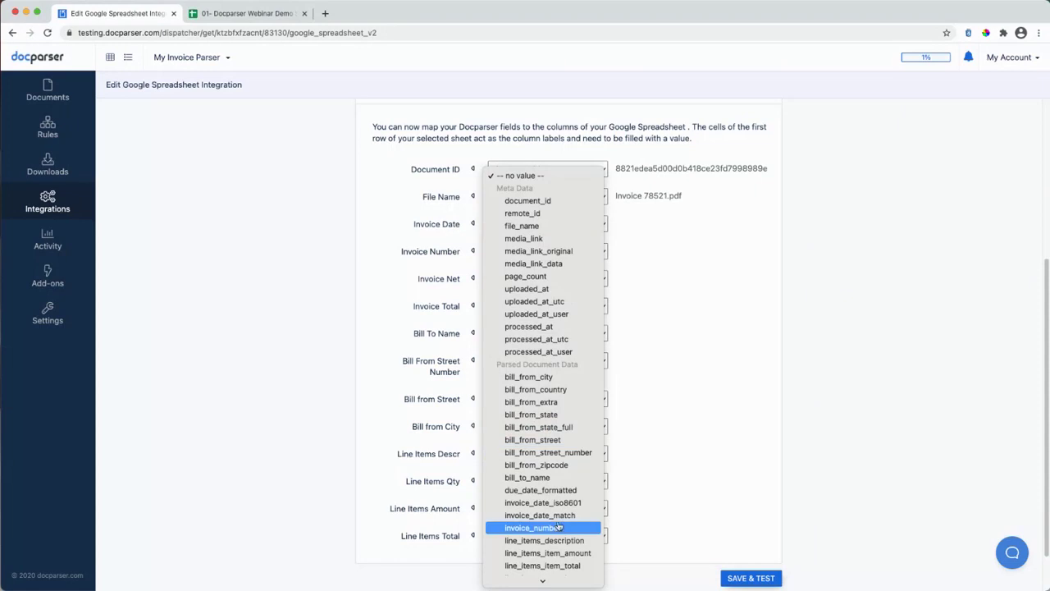
click(558, 503)
click(525, 257)
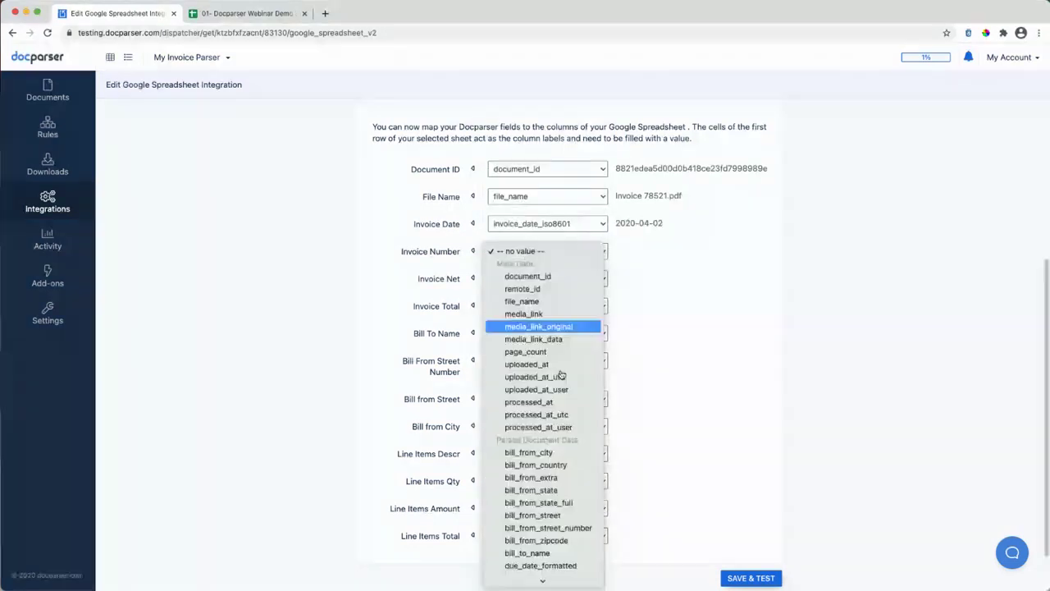
scroll(564, 392, down, 3)
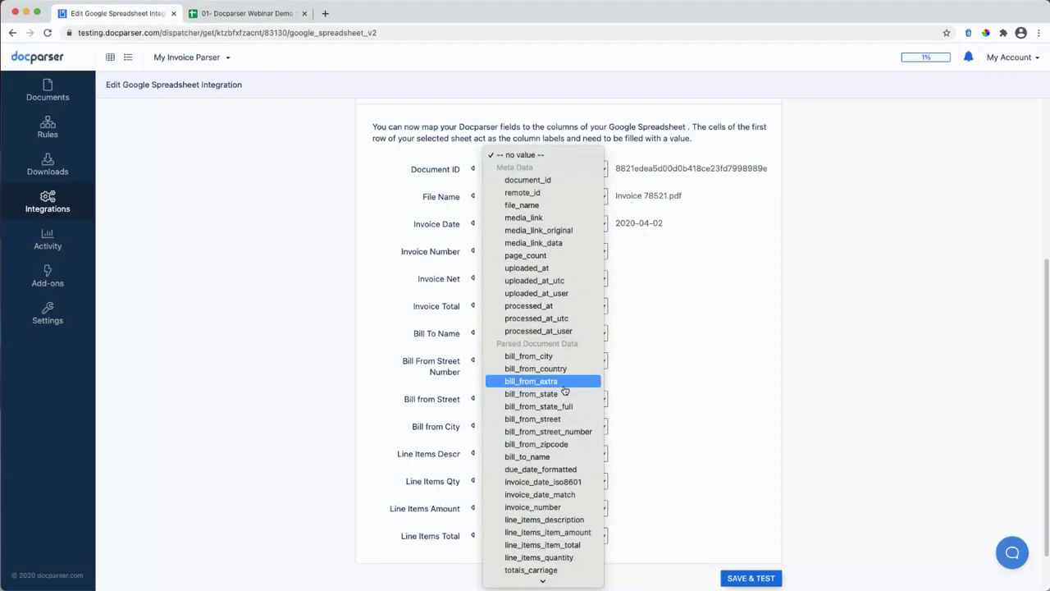
scroll(564, 392, down, 2)
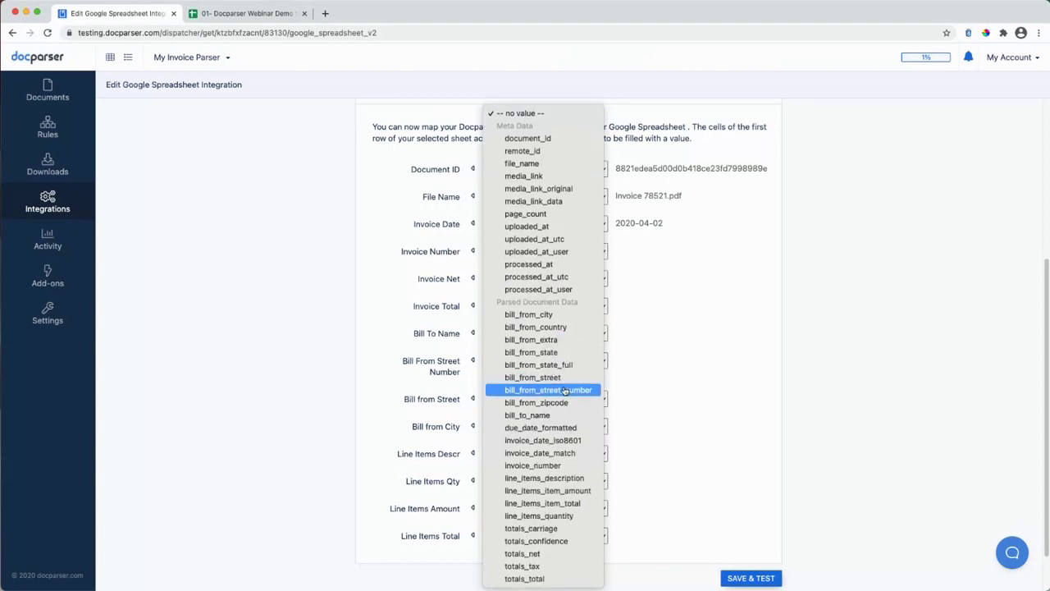
click(558, 466)
- Map the Invoice Net column to totals_net and Invoice Total to totals_total
click(535, 279)
scroll(563, 459, down, 5)
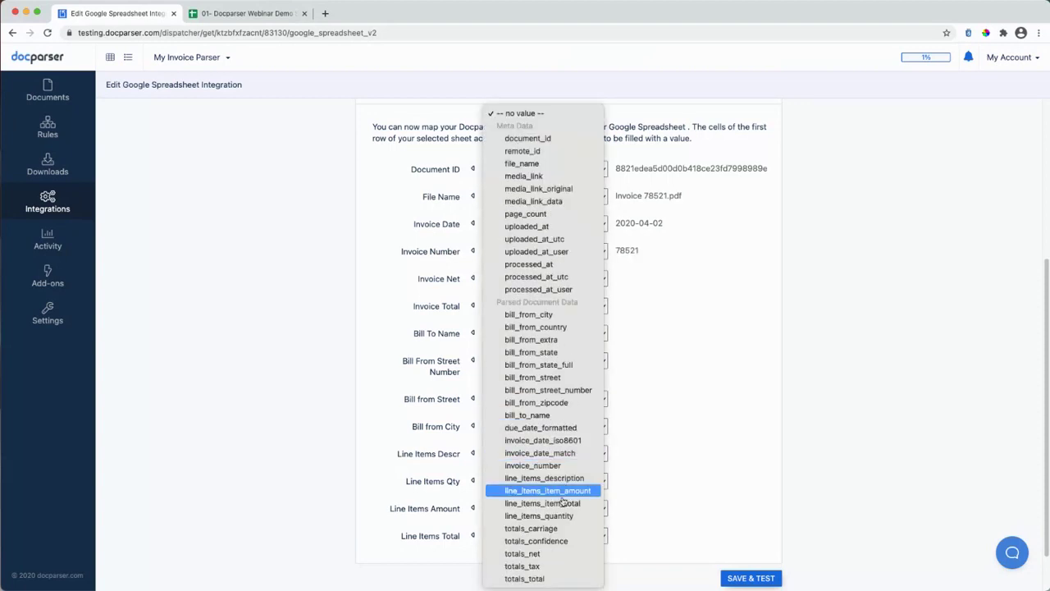
click(566, 566)
click(542, 279)
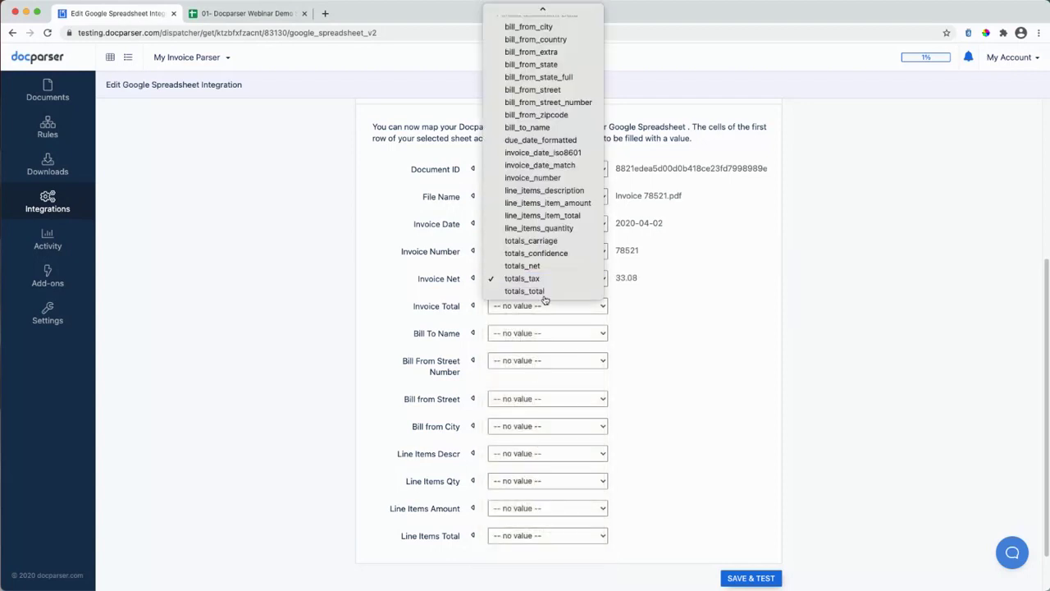
click(525, 265)
click(542, 305)
scroll(551, 490, down, 5)
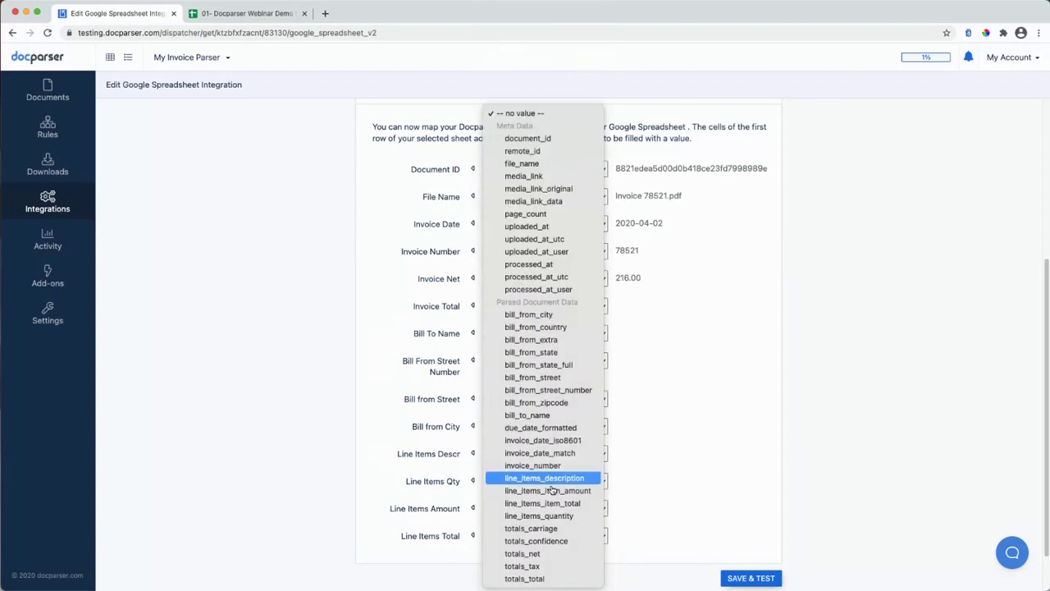
click(525, 579)
- Map the Bill To Name column to bill_to_name and Bill From Street Number to bill_from_street_number
click(534, 333)
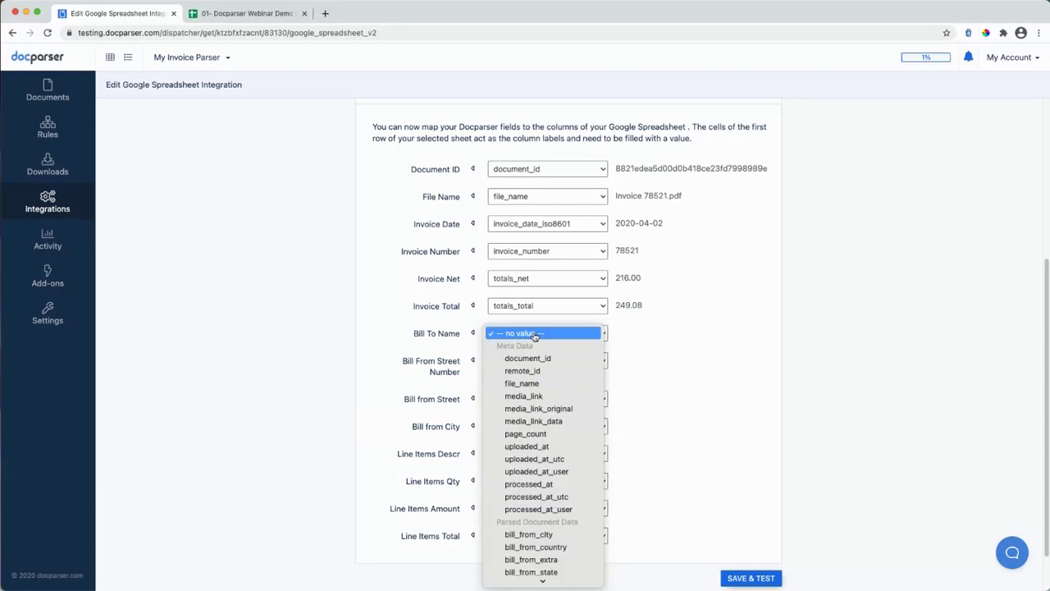
scroll(550, 443, down, 5)
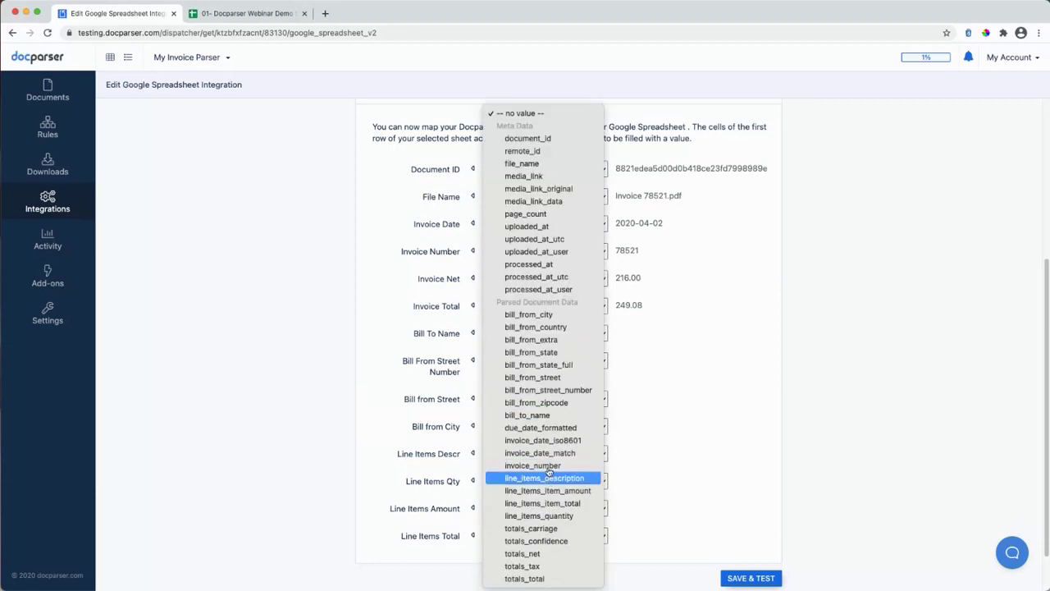
click(538, 414)
click(556, 361)
scroll(552, 470, down, 3)
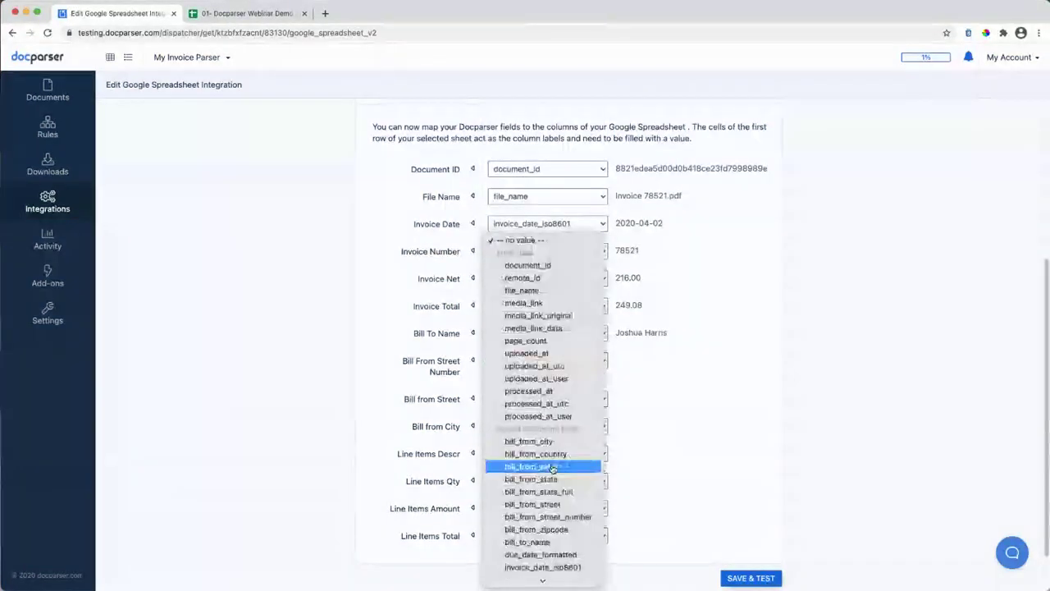
scroll(550, 459, down, 1)
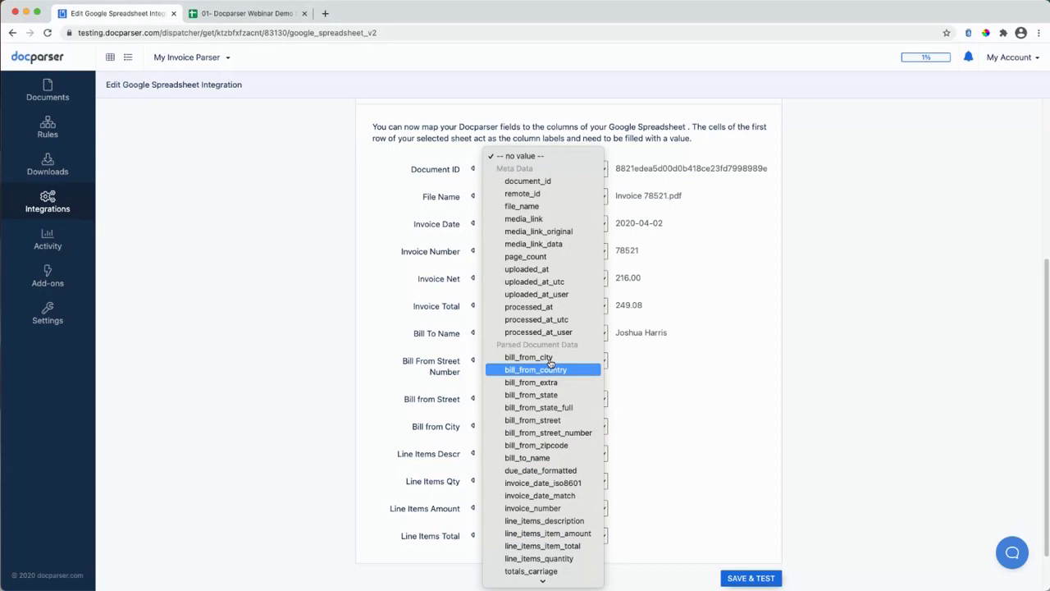
click(558, 437)
- Map the Bill from Street column to bill_from_street and Bill from City to bill_from_city
click(542, 401)
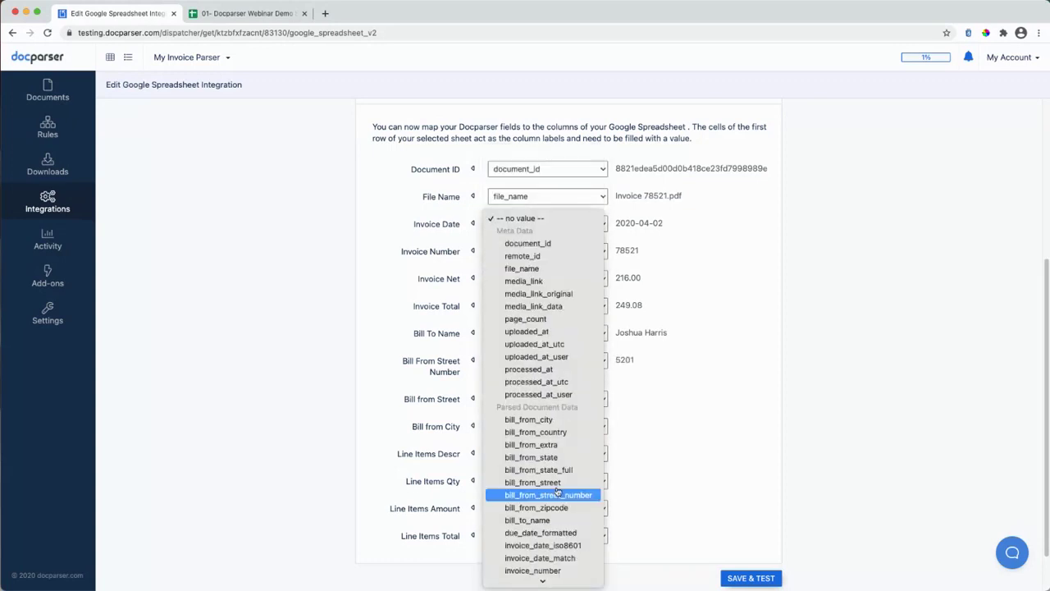
click(555, 483)
click(549, 427)
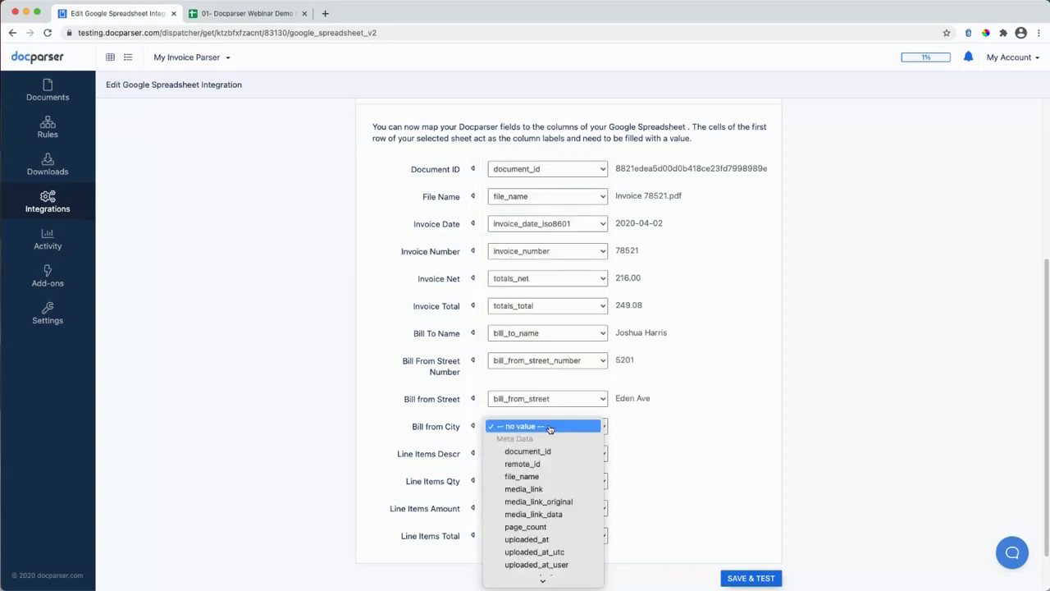
scroll(550, 484, down, 3)
click(550, 386)
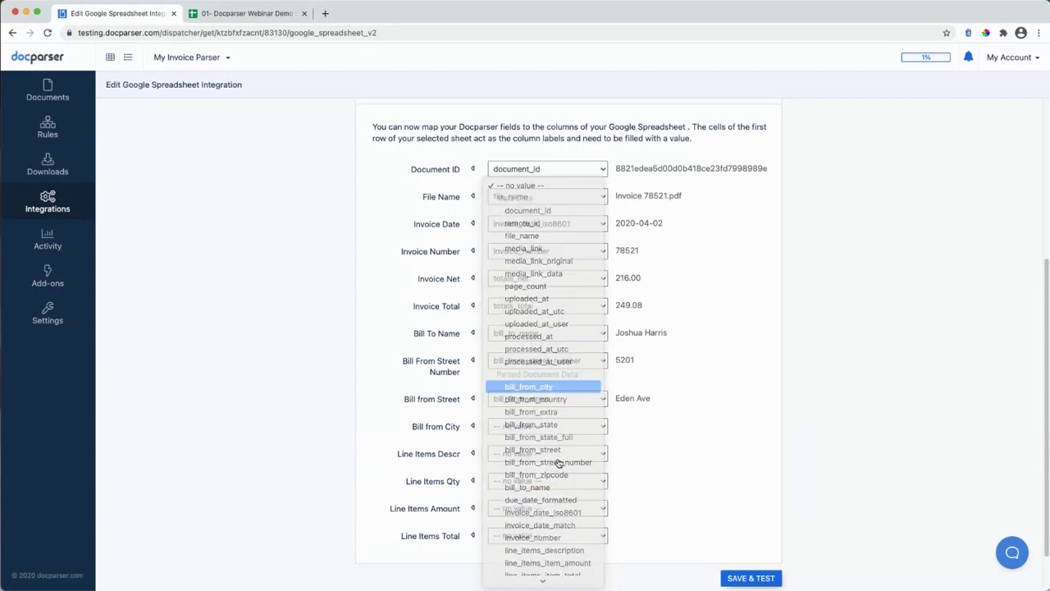
- Map the Line Items Descr column to line_items_description and Line Items Qty to line_items_quantity
click(553, 456)
scroll(553, 464, down, 3)
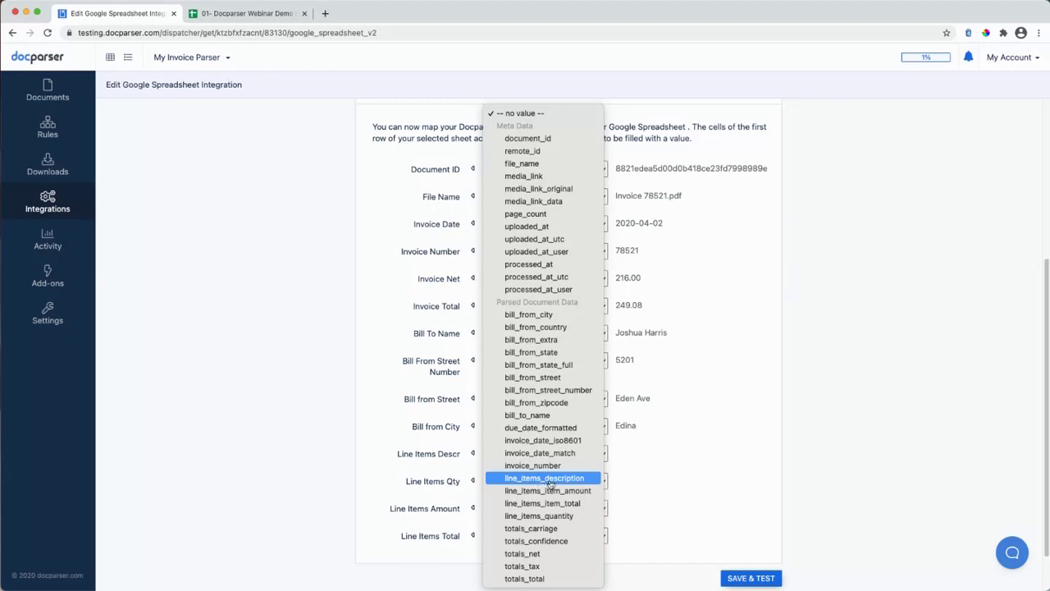
click(561, 481)
click(541, 484)
scroll(546, 509, down, 5)
click(553, 517)
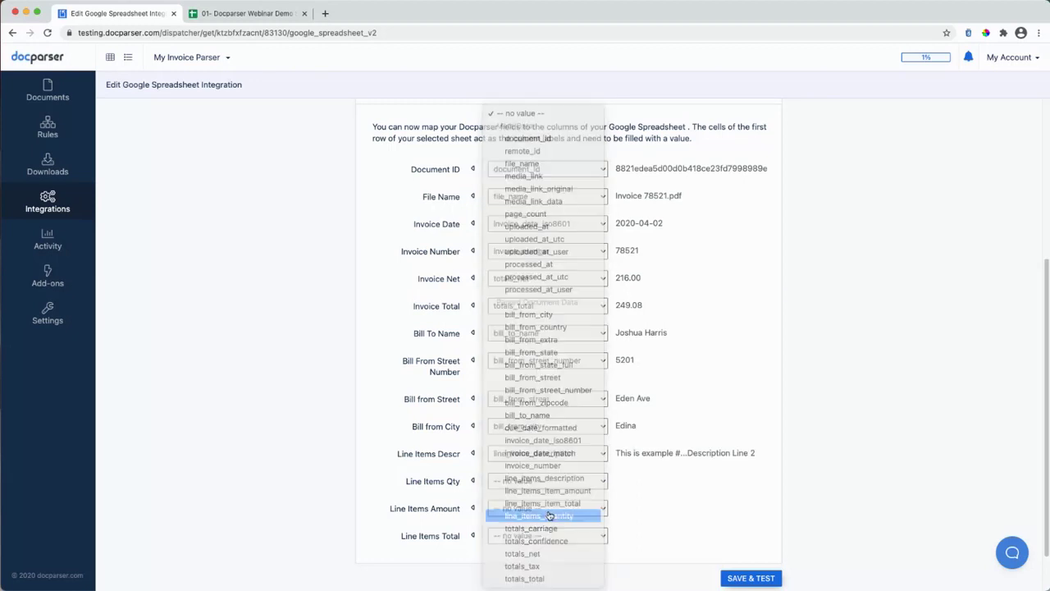
- Map the Line Items Amount column to line_items_item_amount and Line Items Total to line_items_item_total
click(541, 508)
scroll(546, 521, down, 5)
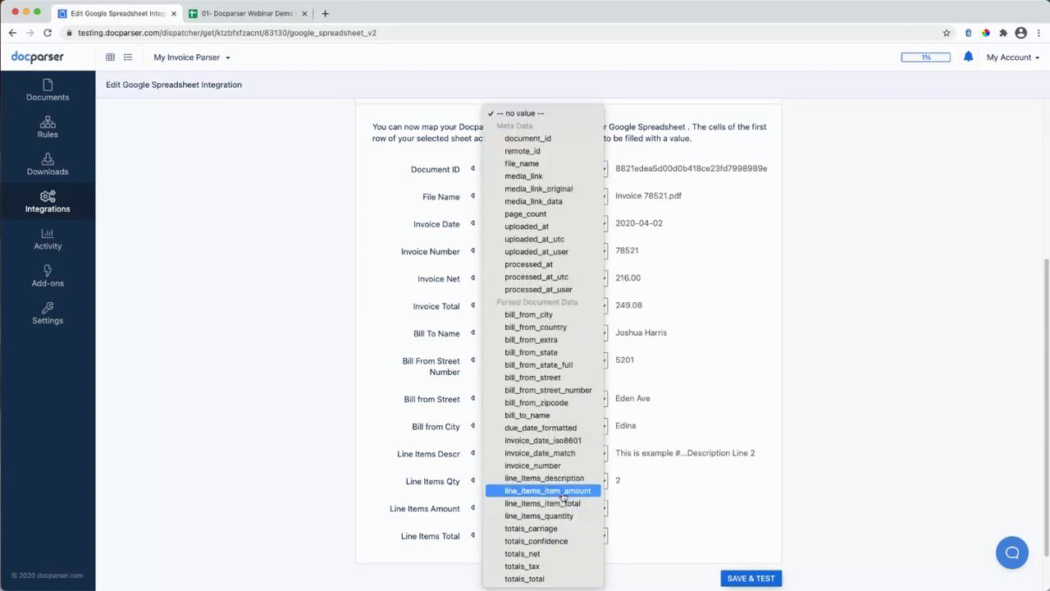
click(546, 491)
click(542, 535)
scroll(540, 529, down, 5)
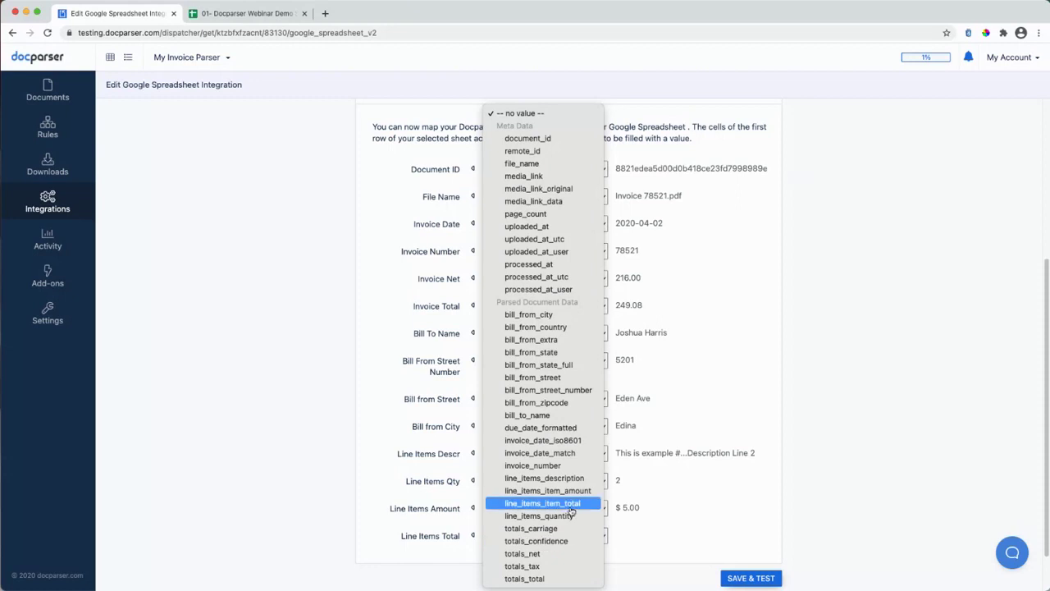
click(574, 504)
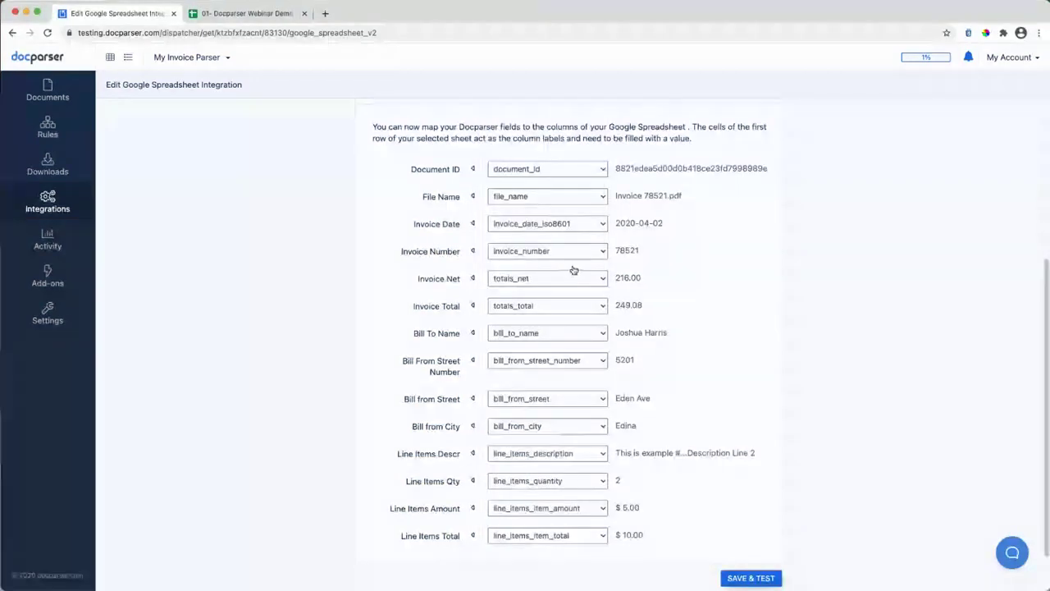
- Save the column mapping and test the integration by sending data to 01- Docparser Webinar Demo Sheet, checking the rows in the spreadsheet
click(744, 581)
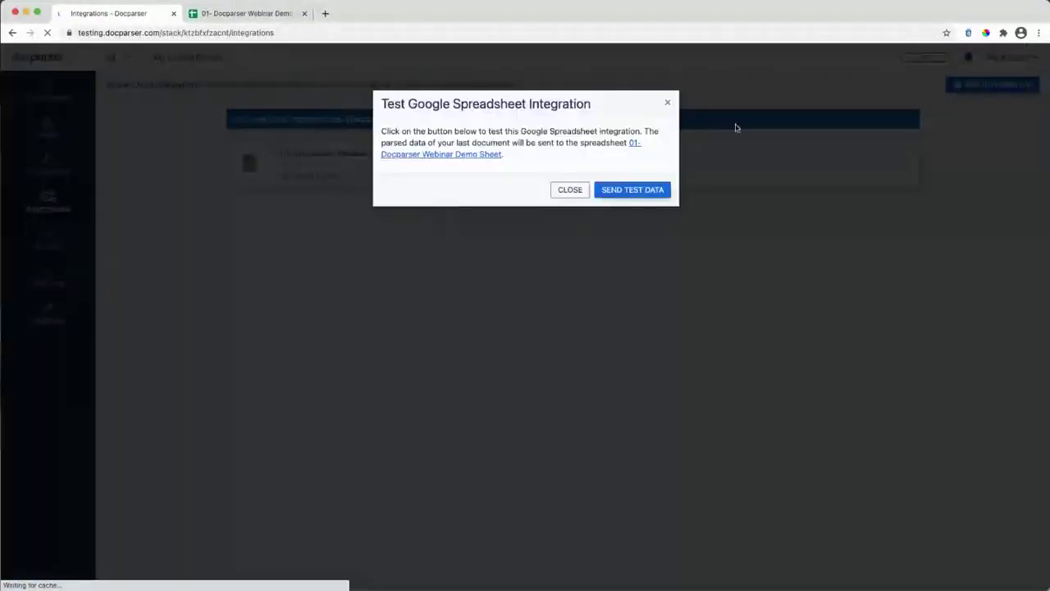
click(638, 194)
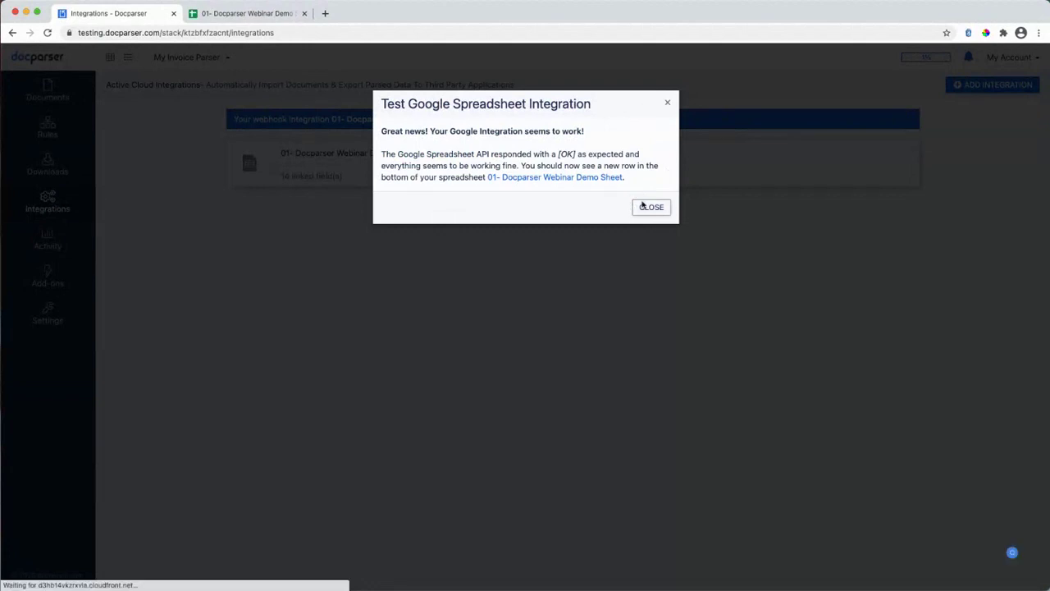
click(646, 206)
click(263, 10)
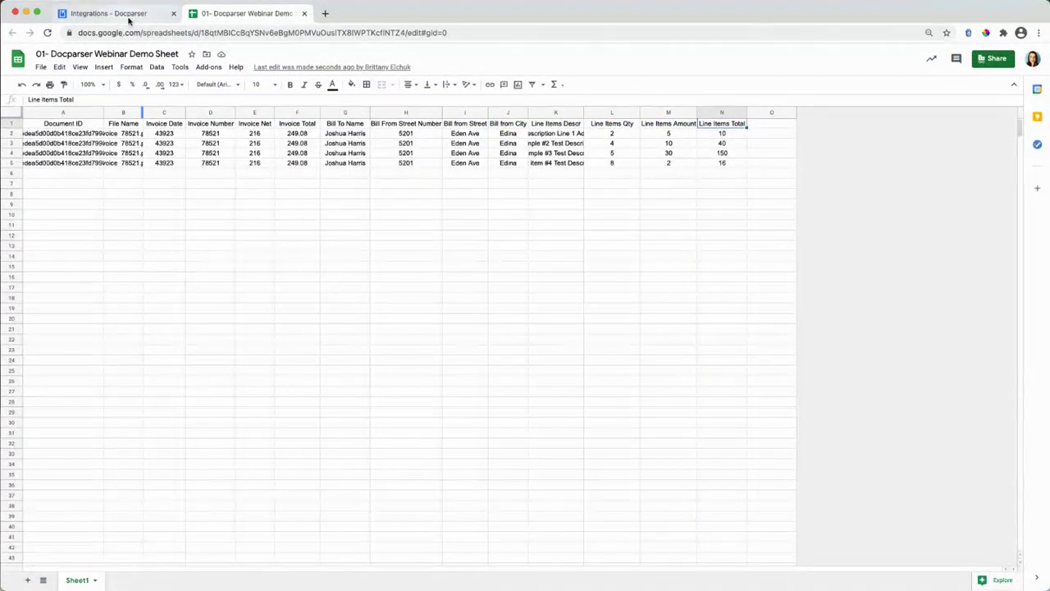
click(127, 15)
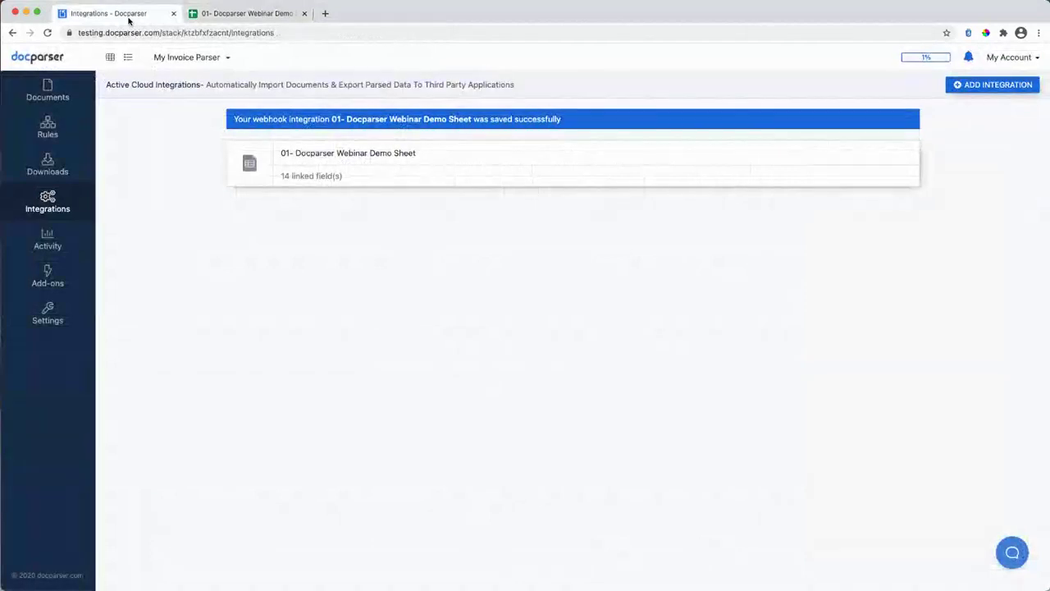
- Import Invoice 78891.pdf into My Invoice Parser's documents and check its parsed data in the Google Sheet once processed
click(48, 90)
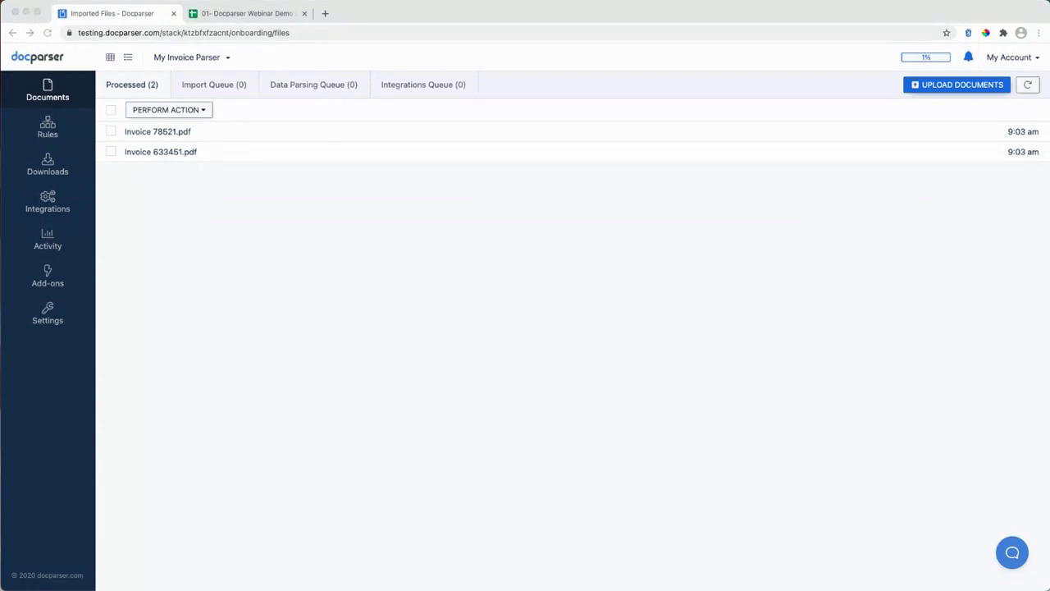
drag(73, 143, 275, 187)
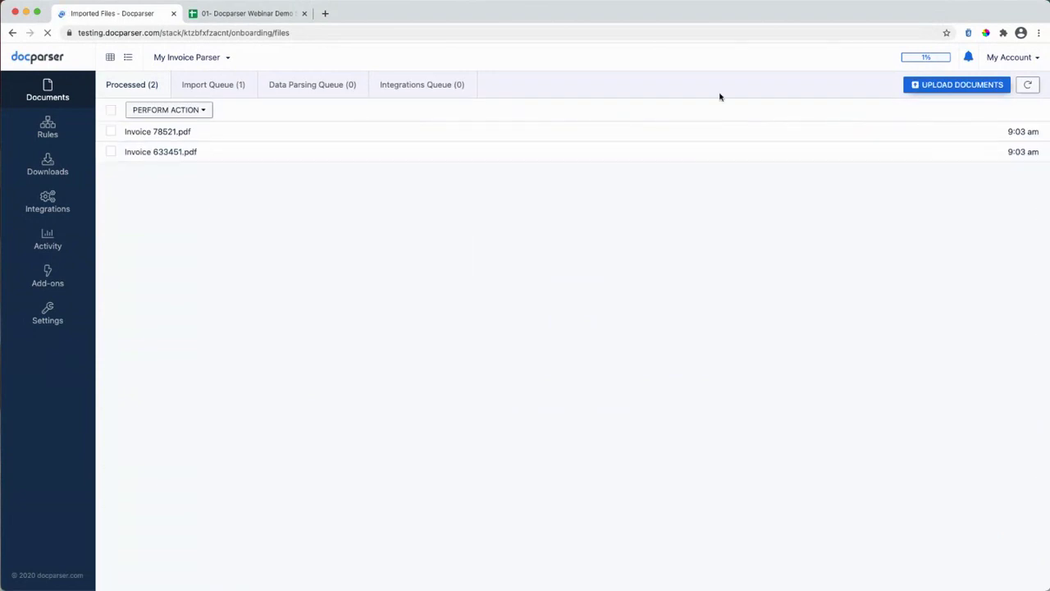
click(1026, 85)
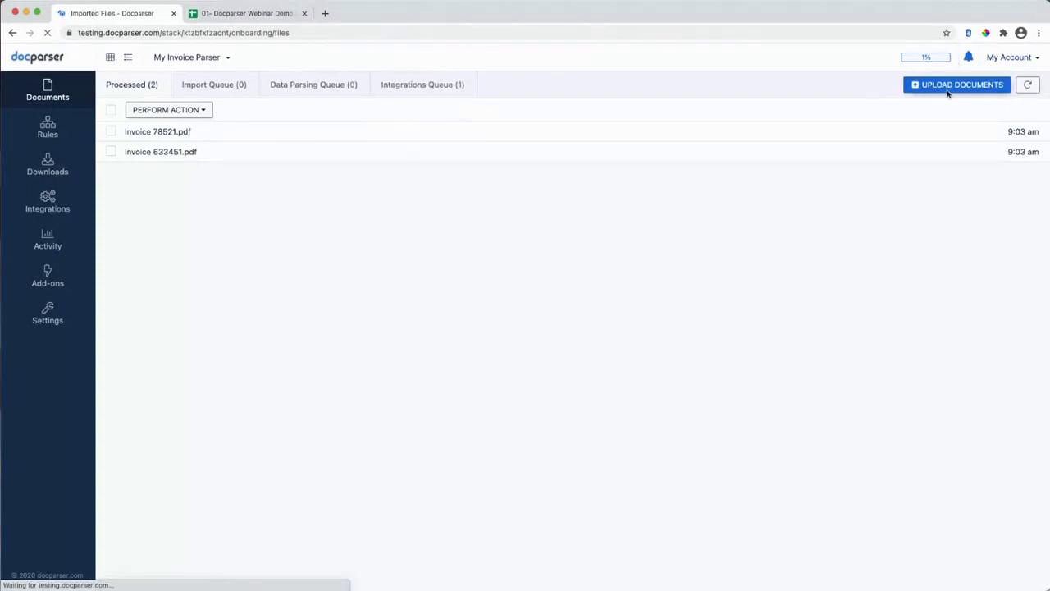
click(1028, 84)
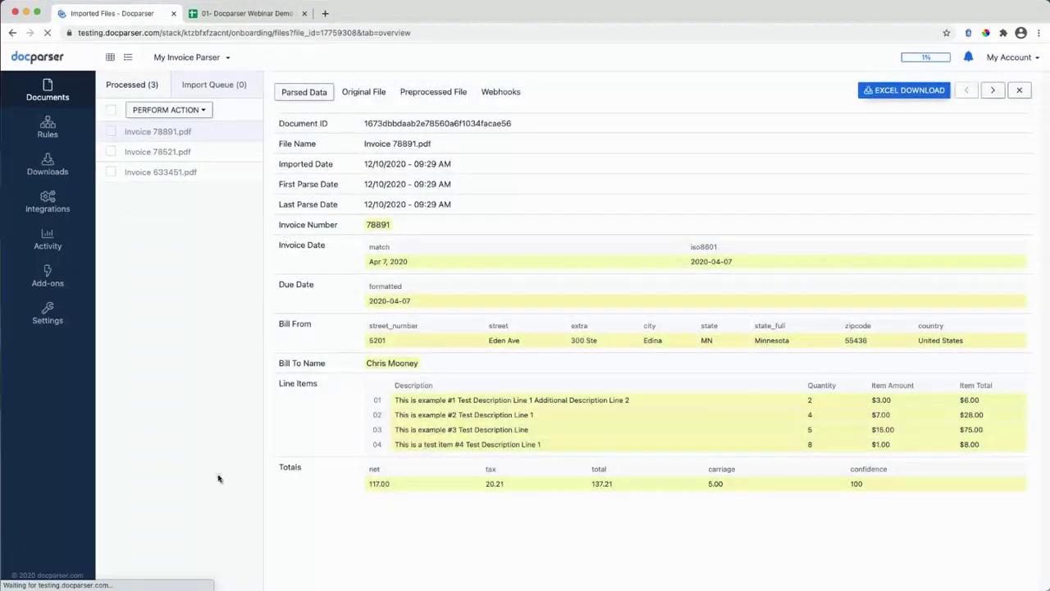
click(261, 12)
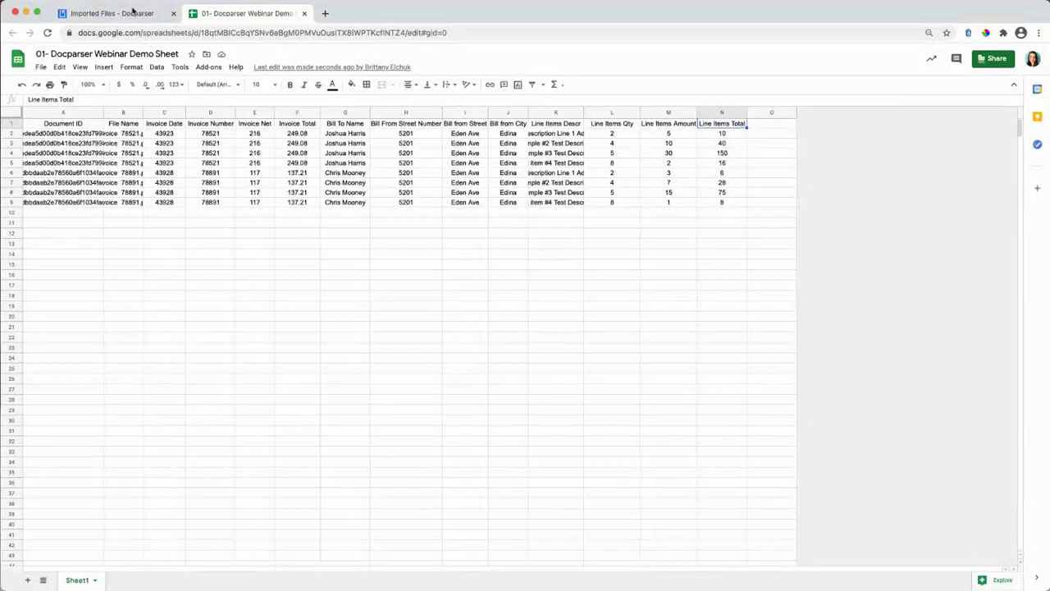
click(86, 13)
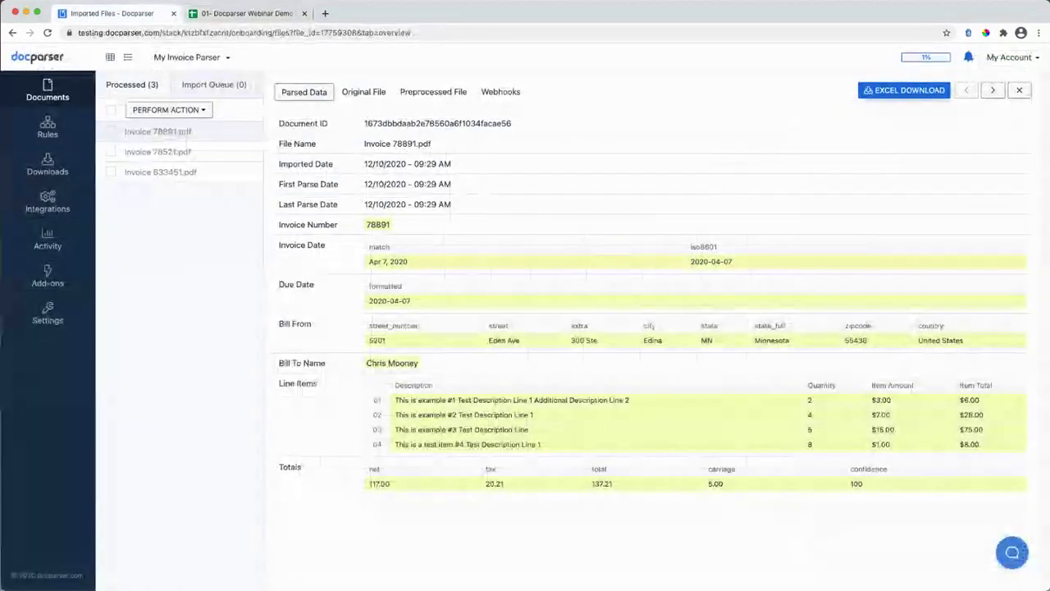